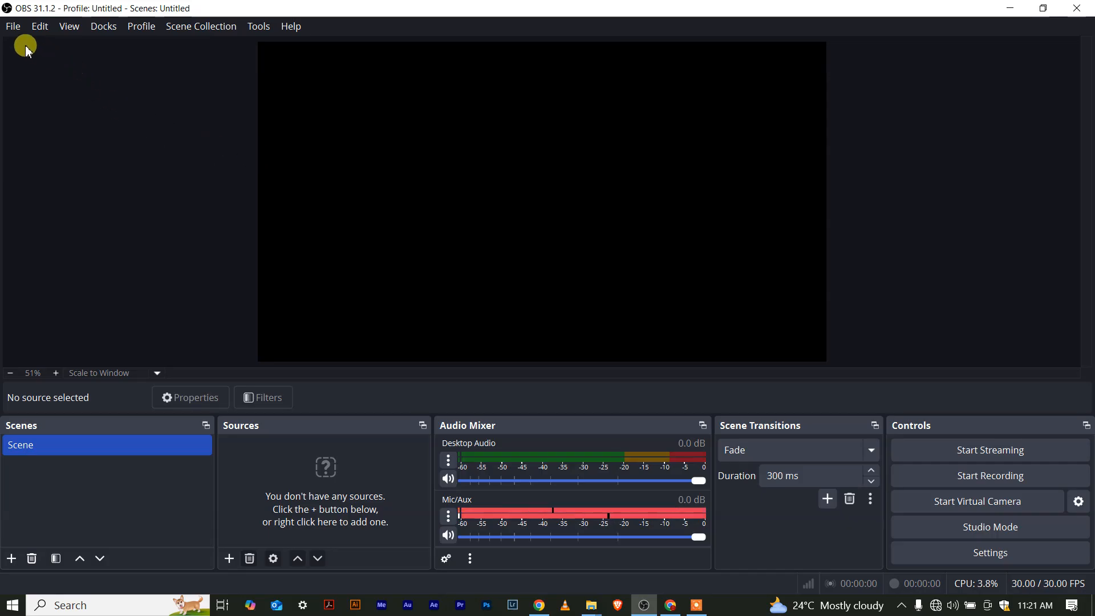
click(17, 33)
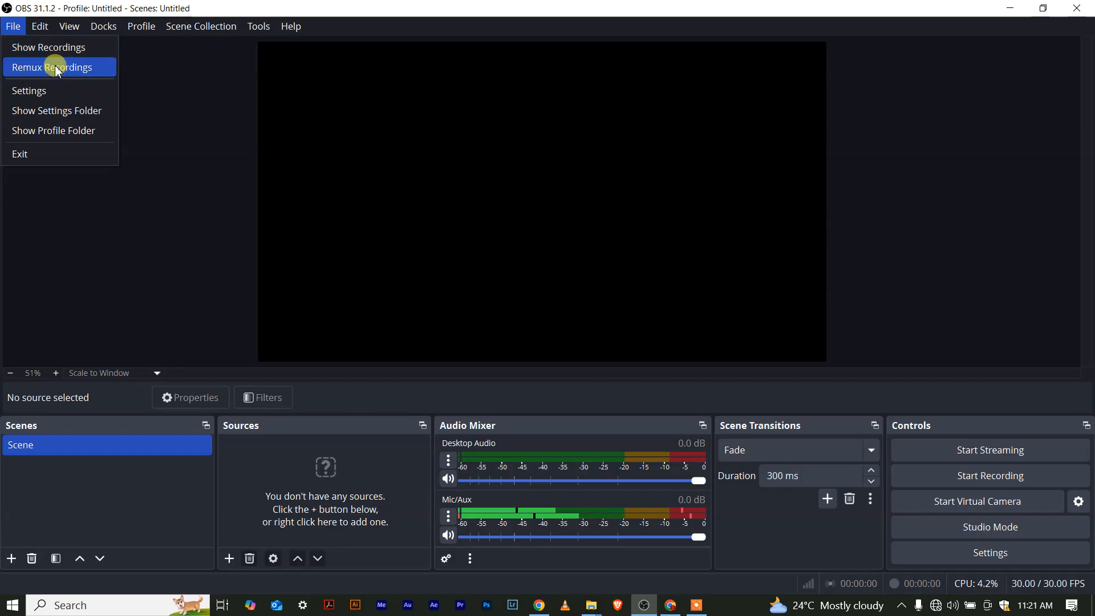
mouse_move(43, 31)
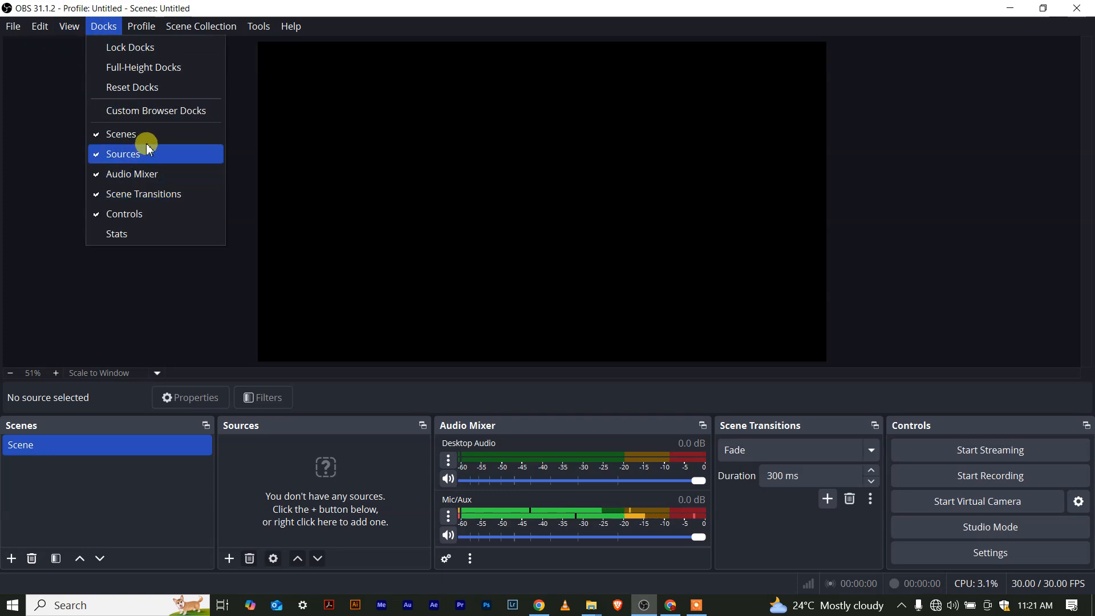
mouse_move(138, 34)
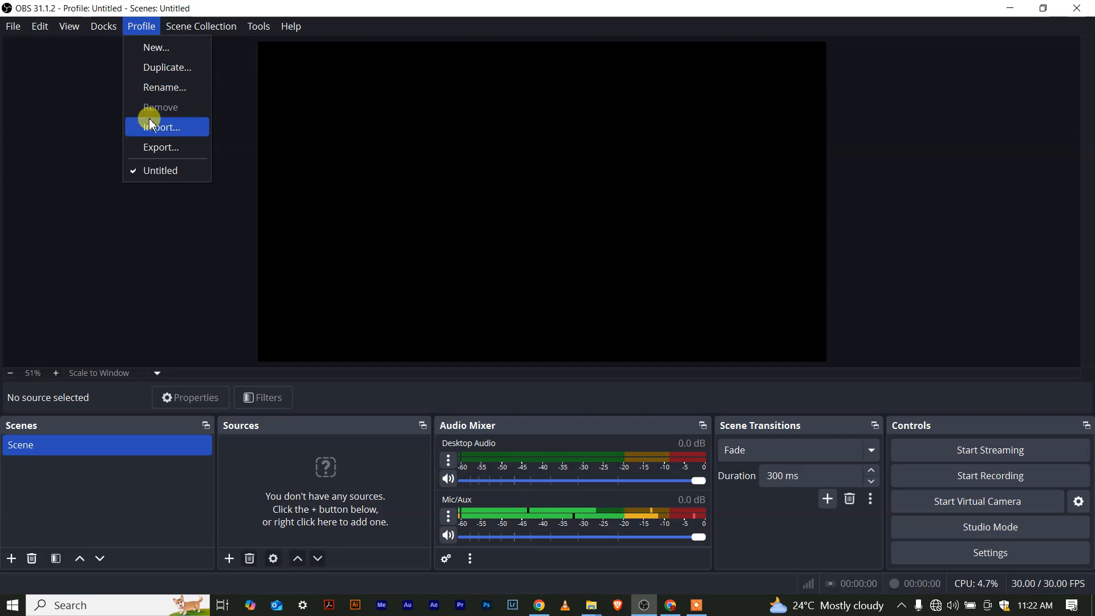
mouse_move(195, 25)
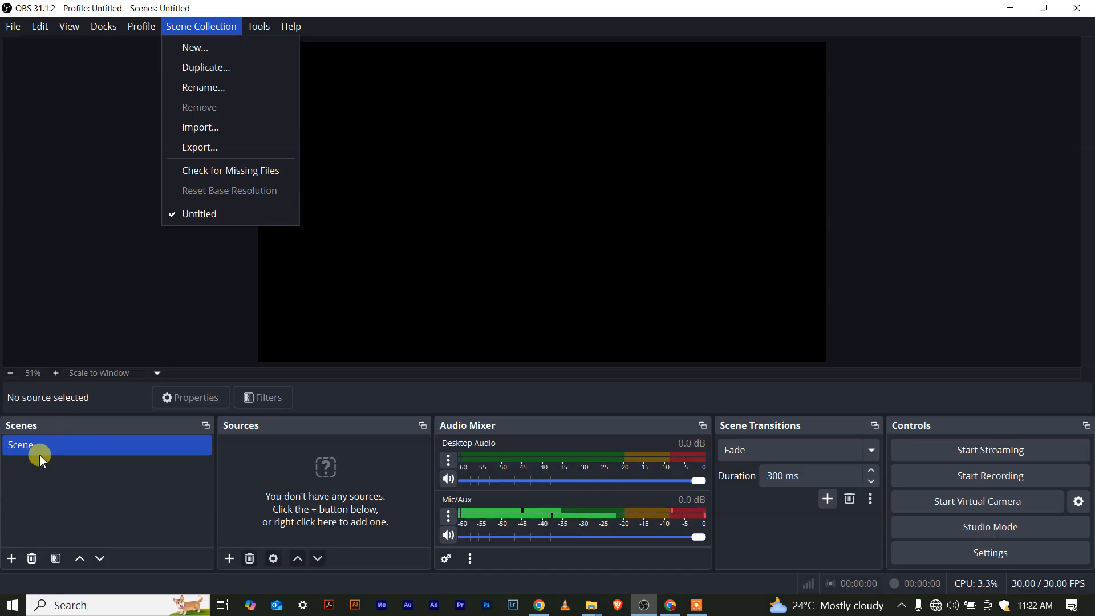
Start the Auto-Configuration Wizard with streaming optimization and examine the base canvas resolution and FPS options, continuing to the stream information.
mouse_move(254, 33)
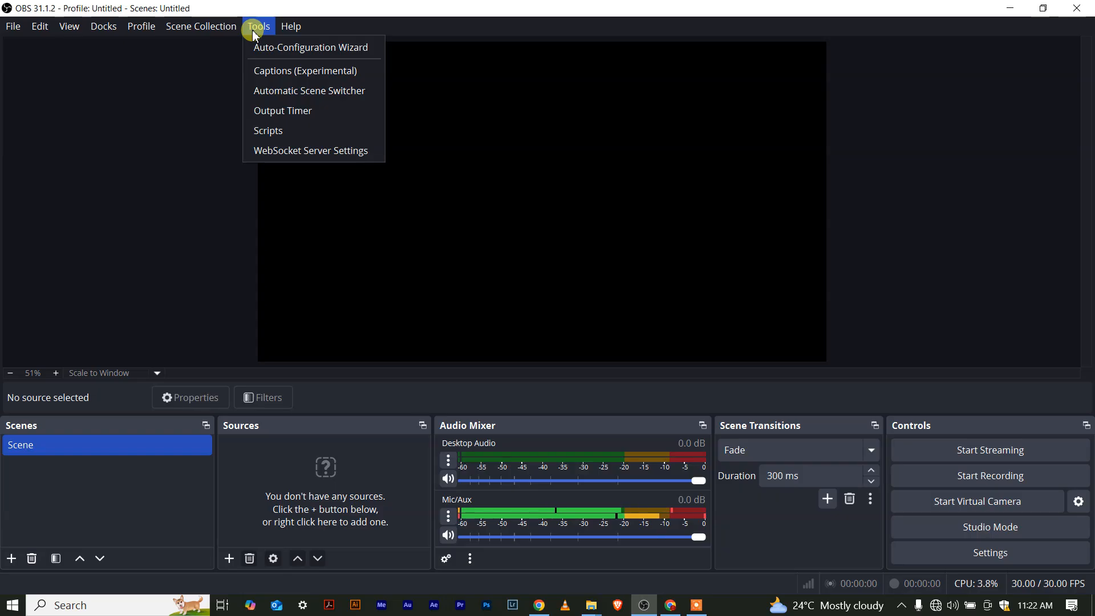
click(276, 50)
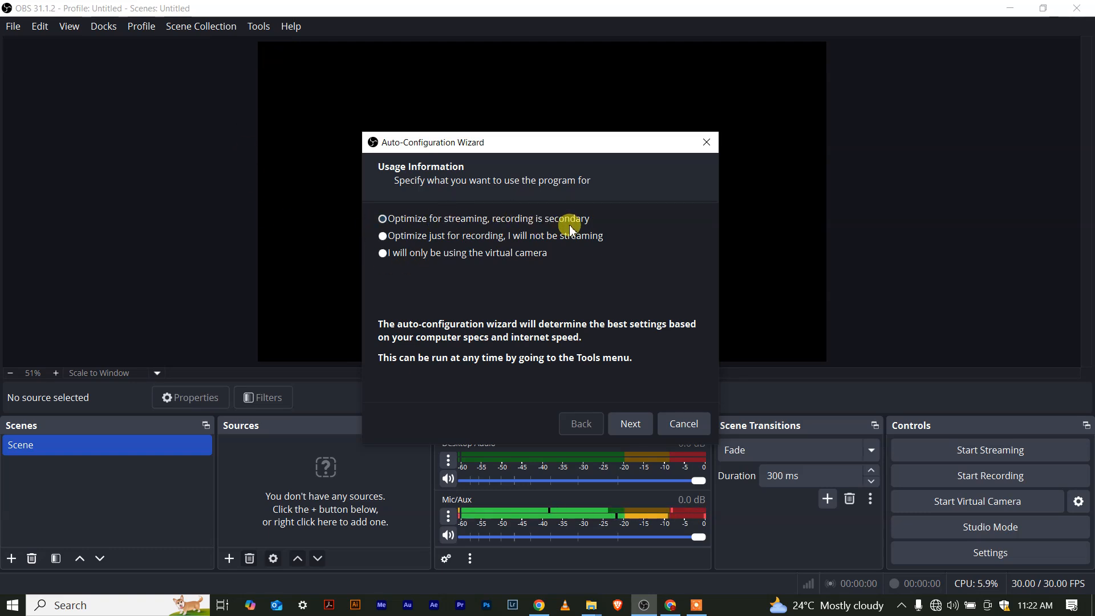
click(631, 423)
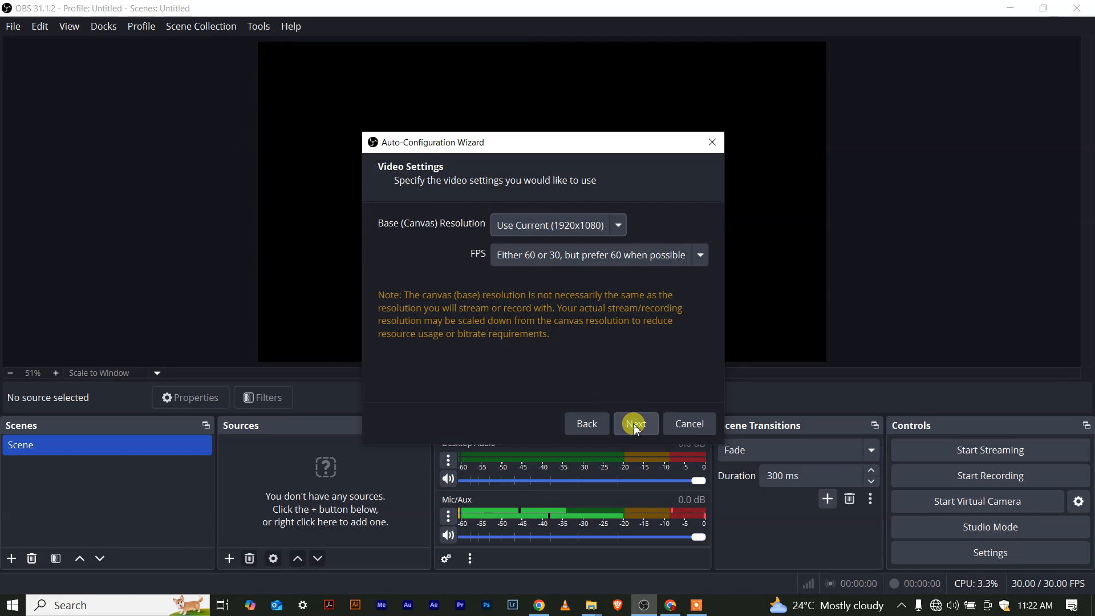
click(609, 224)
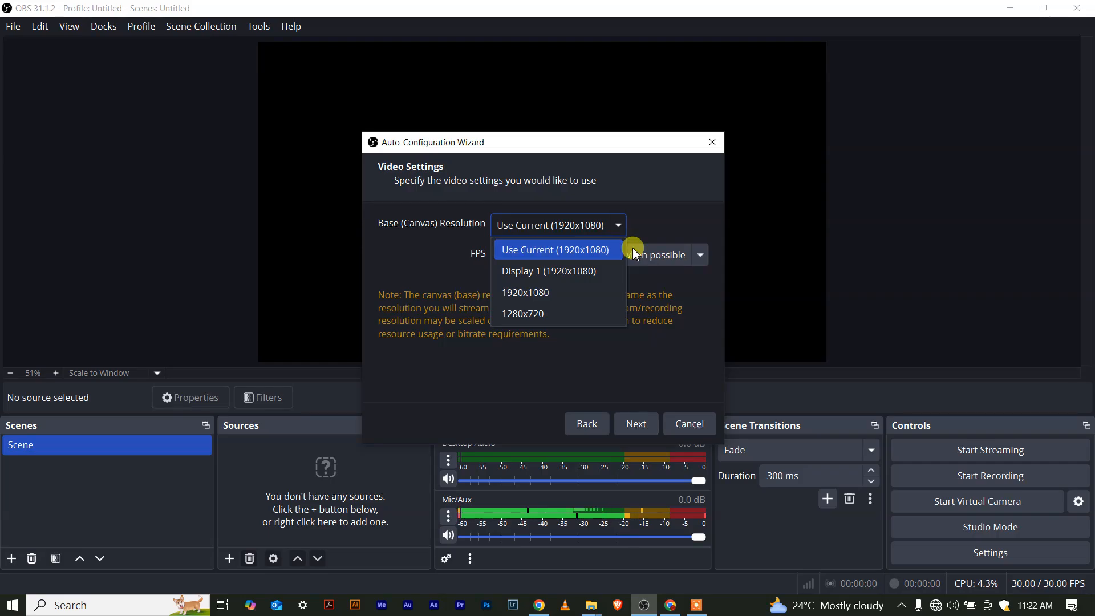
click(700, 258)
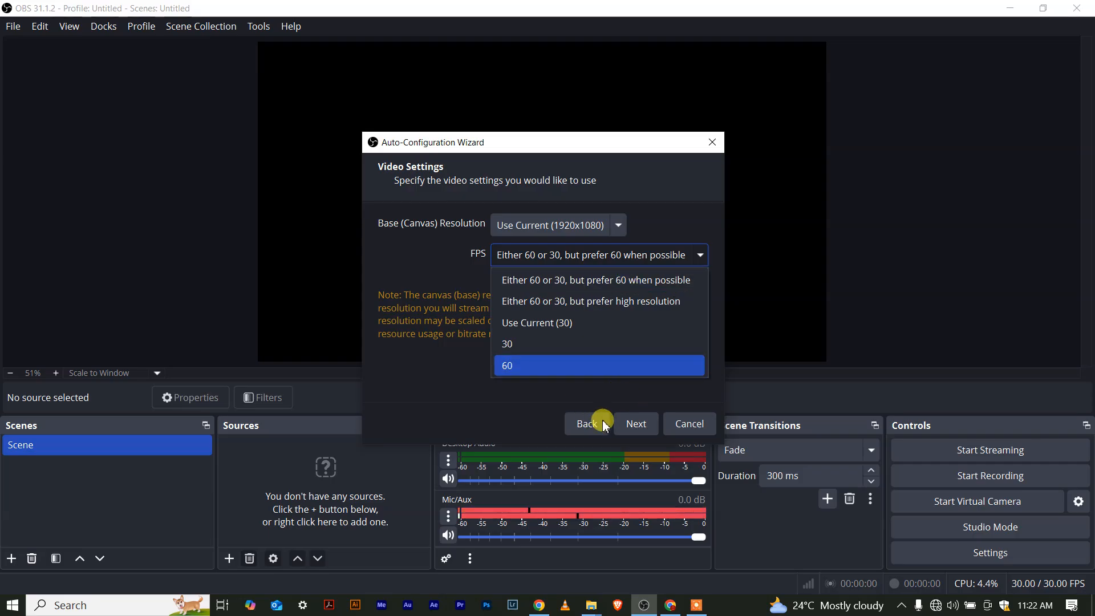
click(627, 423)
click(631, 423)
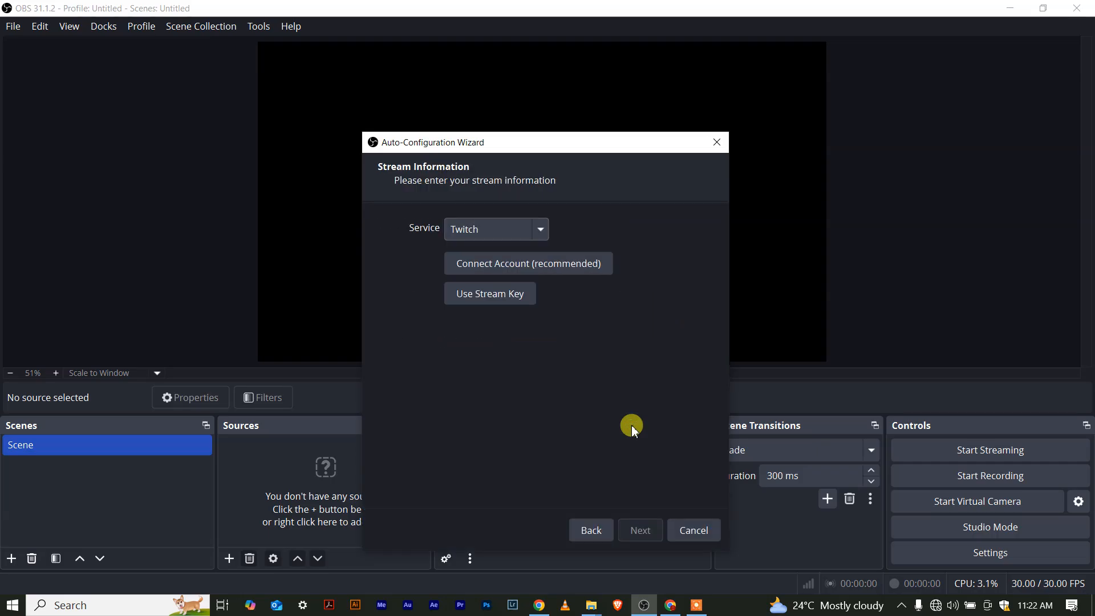
Try the Custom streaming service with the bandwidth-test bitrate estimate switched off and on, and cancel the wizard.
click(538, 228)
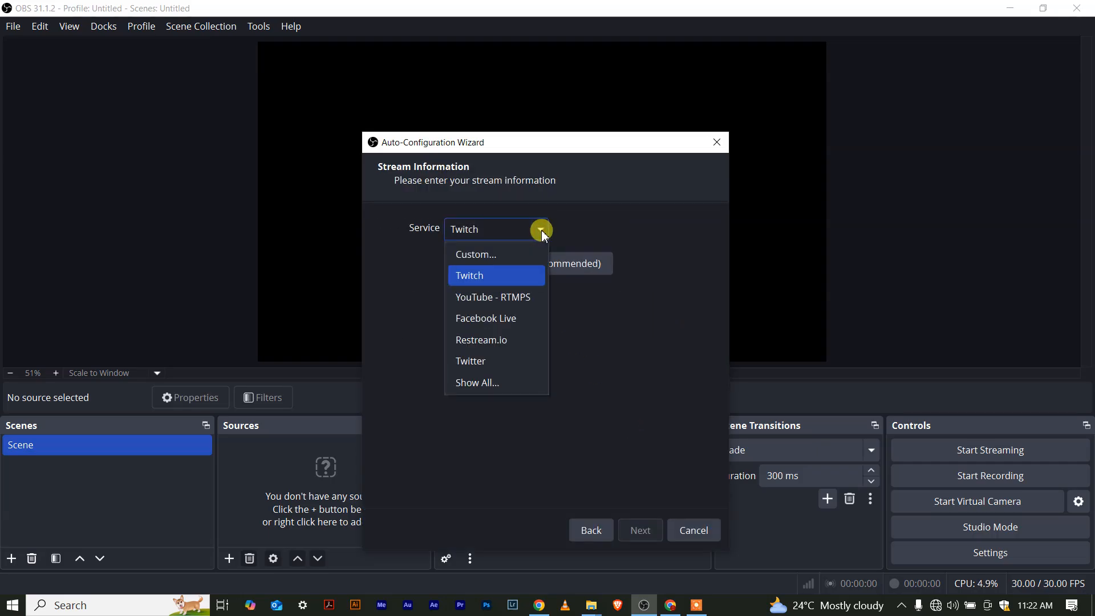
click(473, 262)
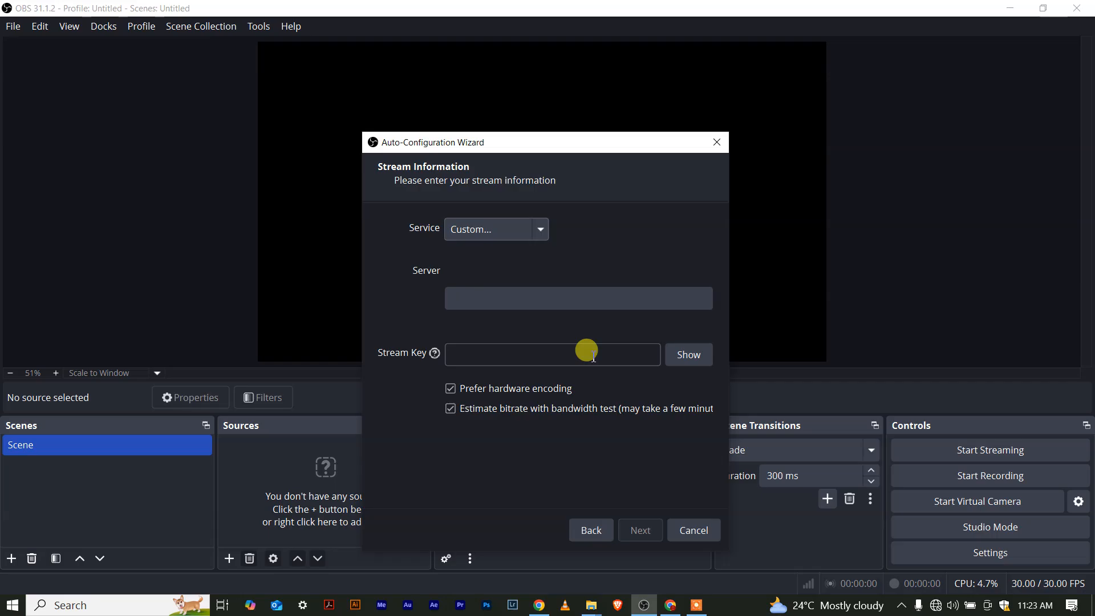
click(573, 409)
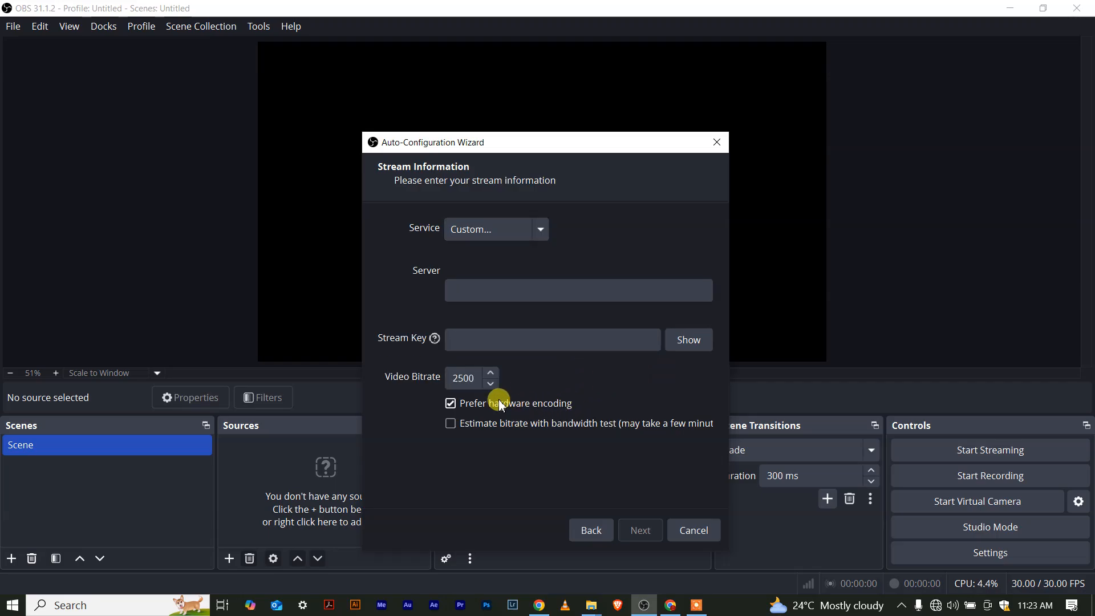
click(496, 422)
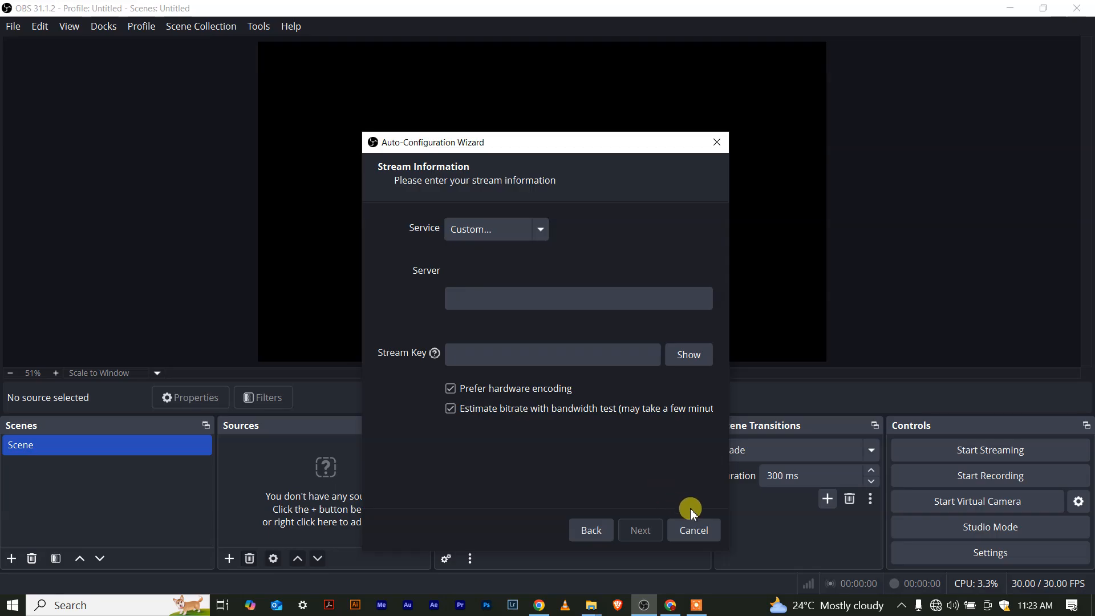
click(694, 530)
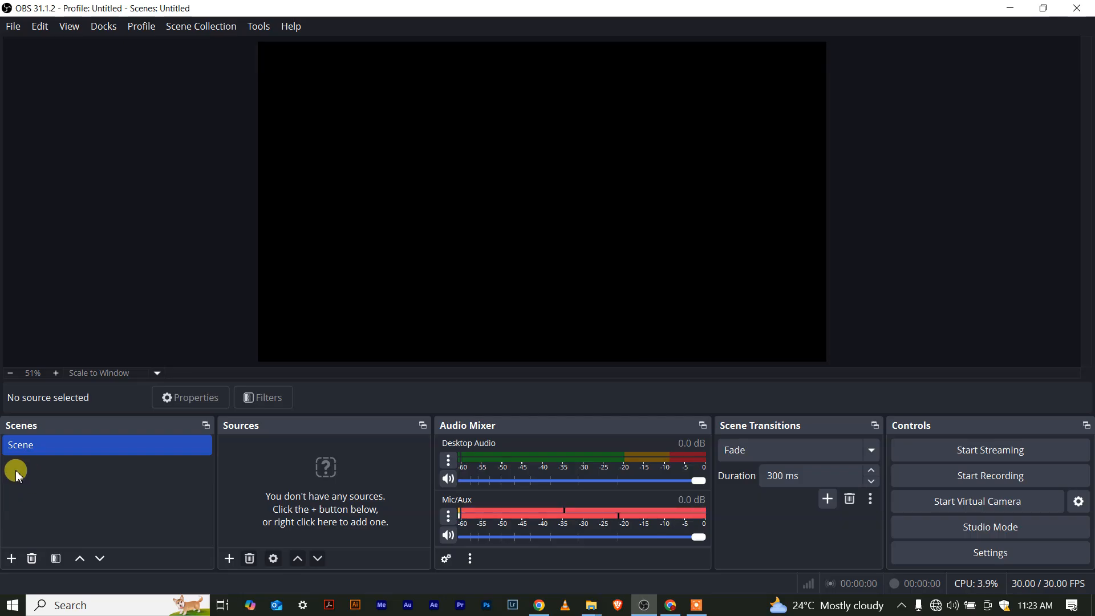
Try smaller and larger preview zoom levels and the Canvas (1920x1080) scaling, ending with Scale to Window.
click(10, 373)
click(10, 373)
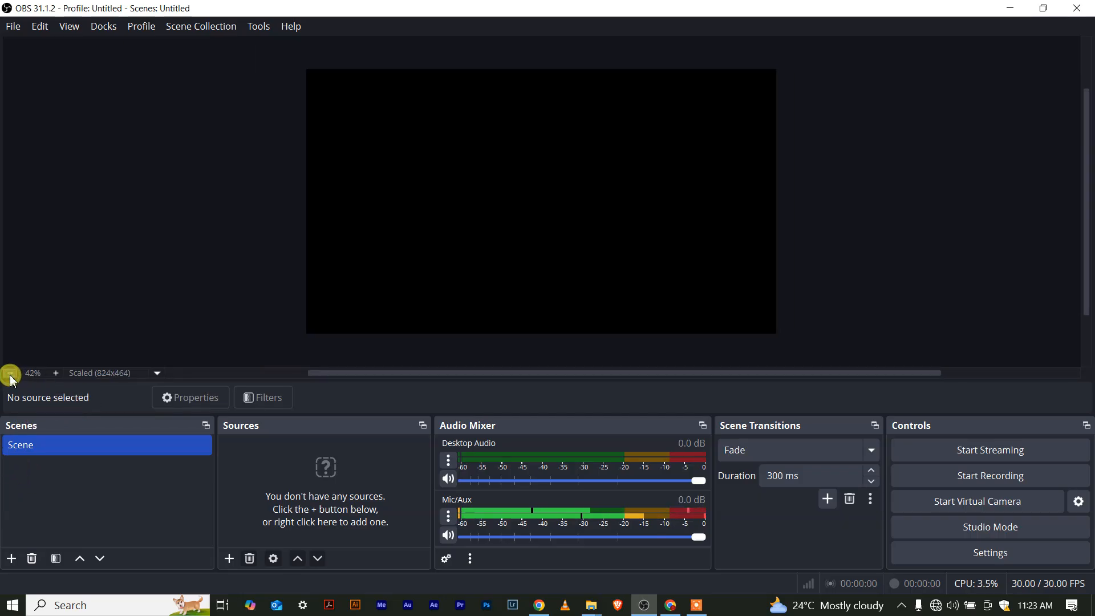
click(56, 373)
click(57, 373)
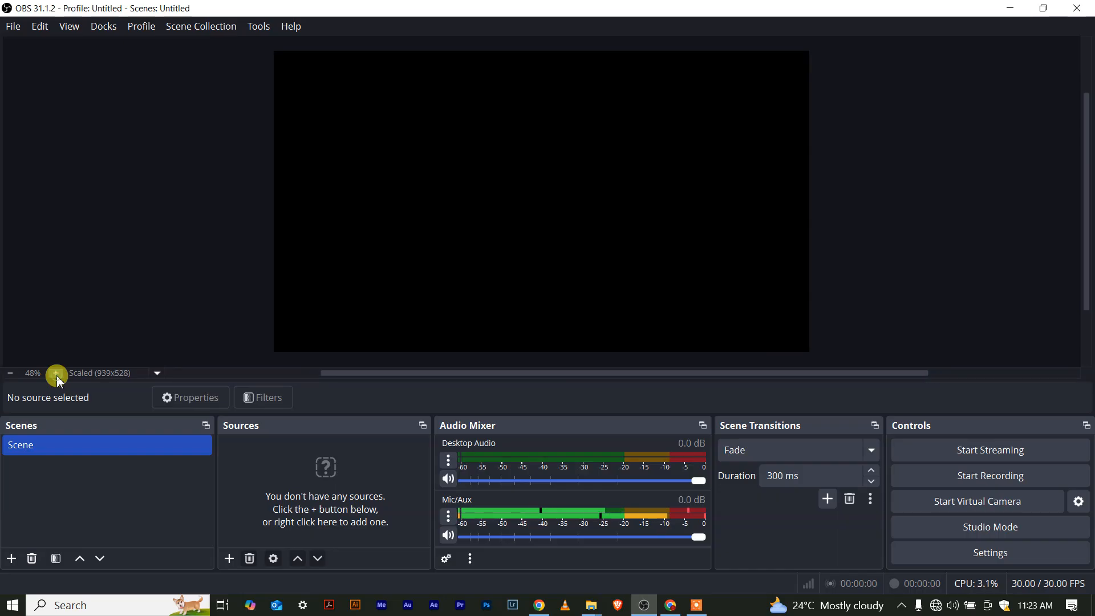
click(125, 375)
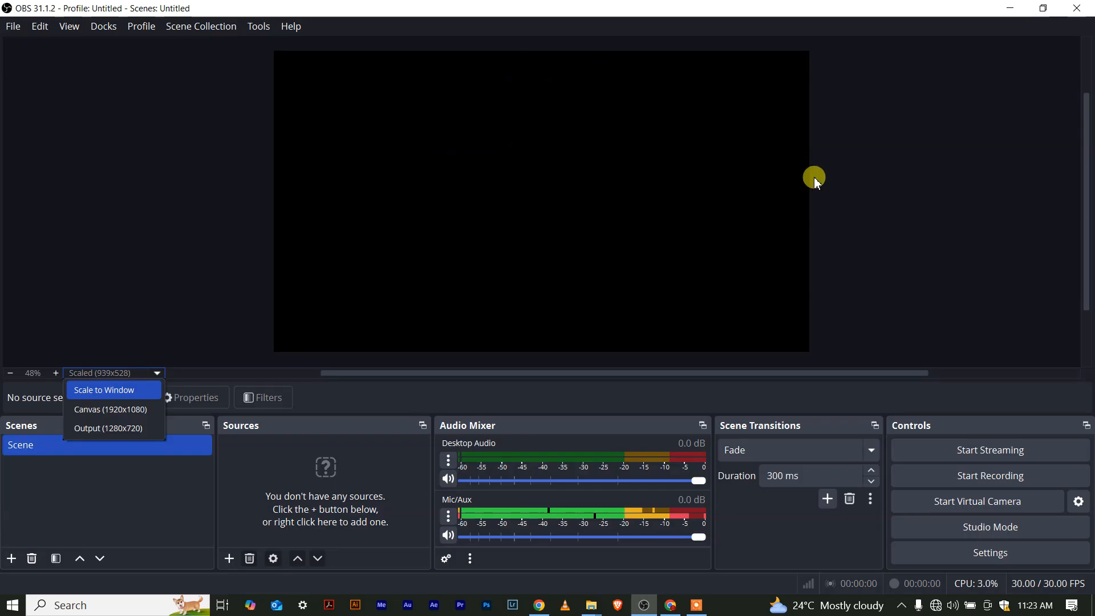
click(101, 410)
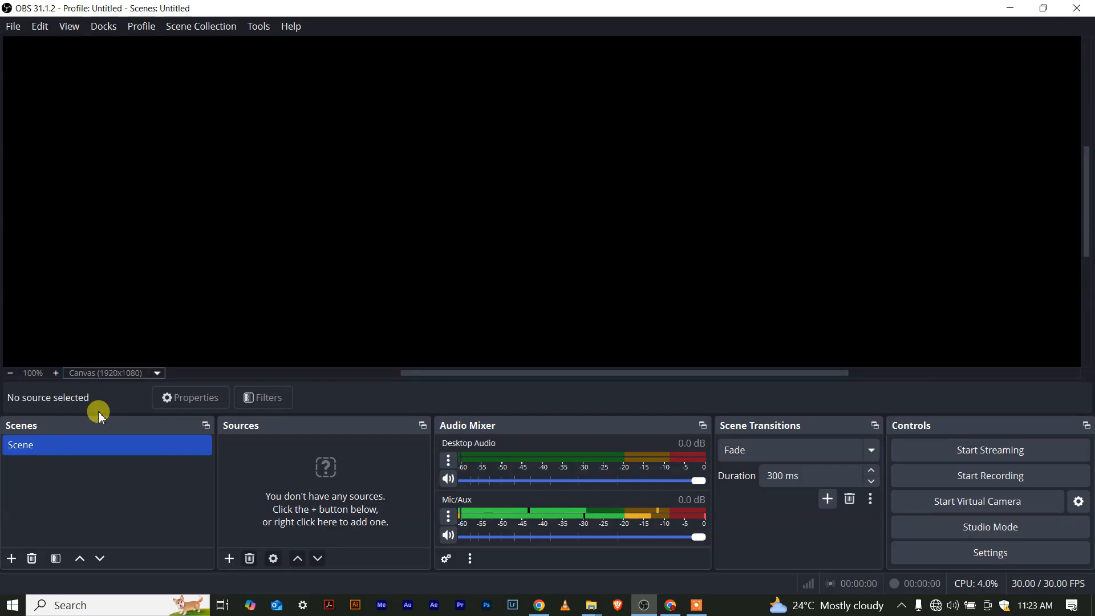
click(149, 373)
click(130, 390)
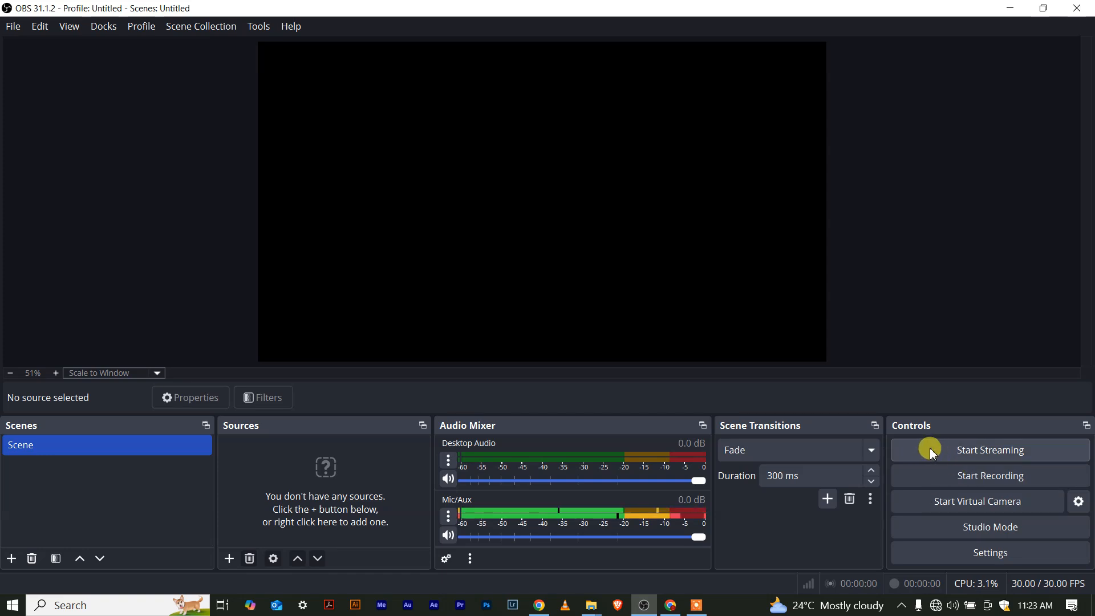
Switch Studio Mode on to view the preview and program side by side, and switch it off again.
click(943, 522)
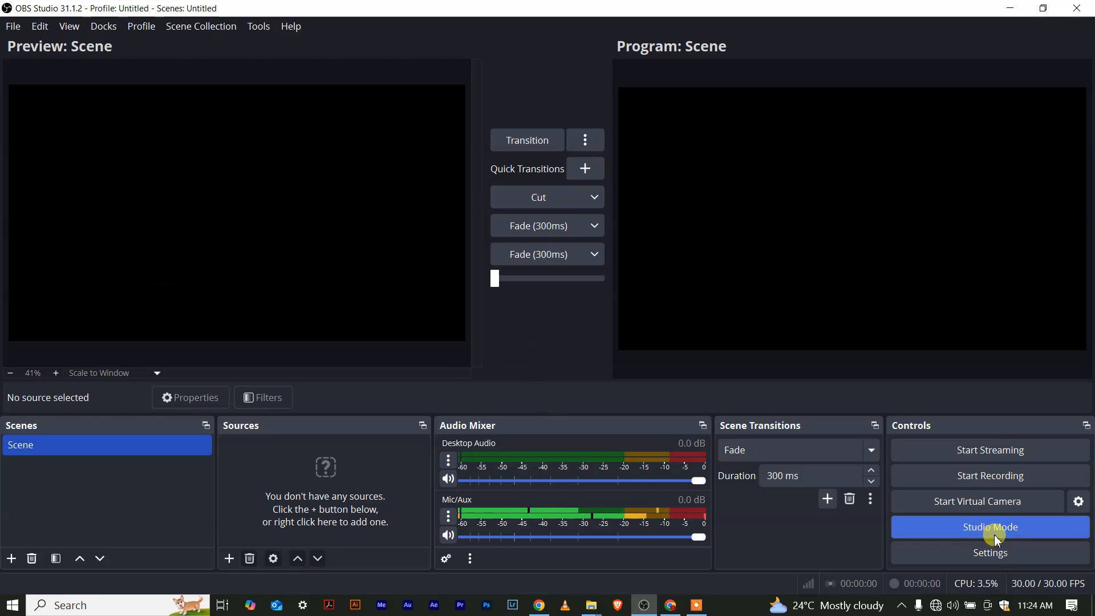
click(974, 528)
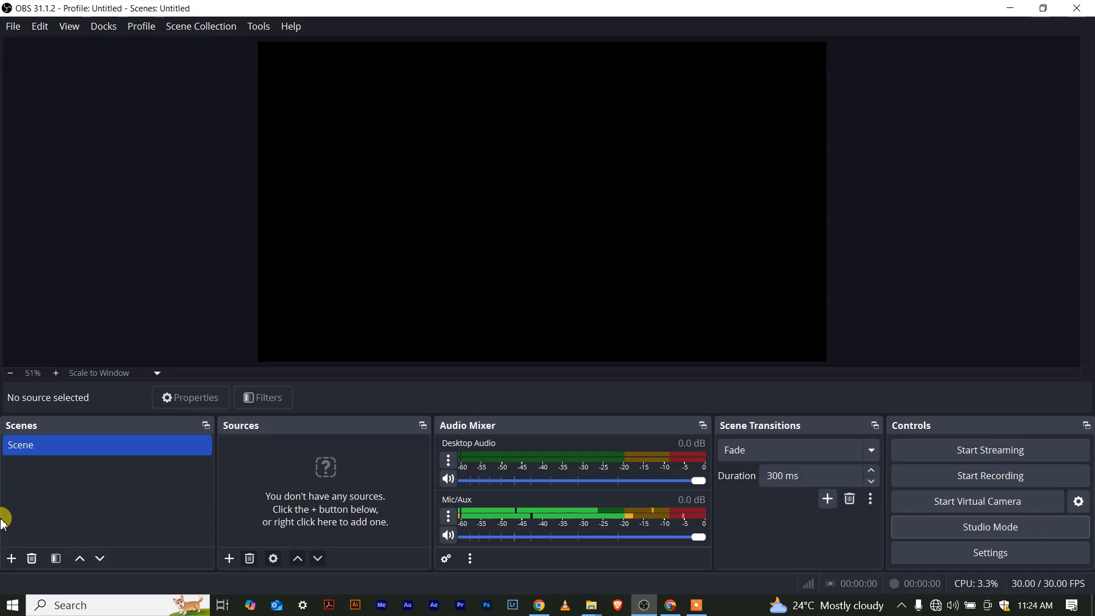
Add a new scene named p1.
click(11, 557)
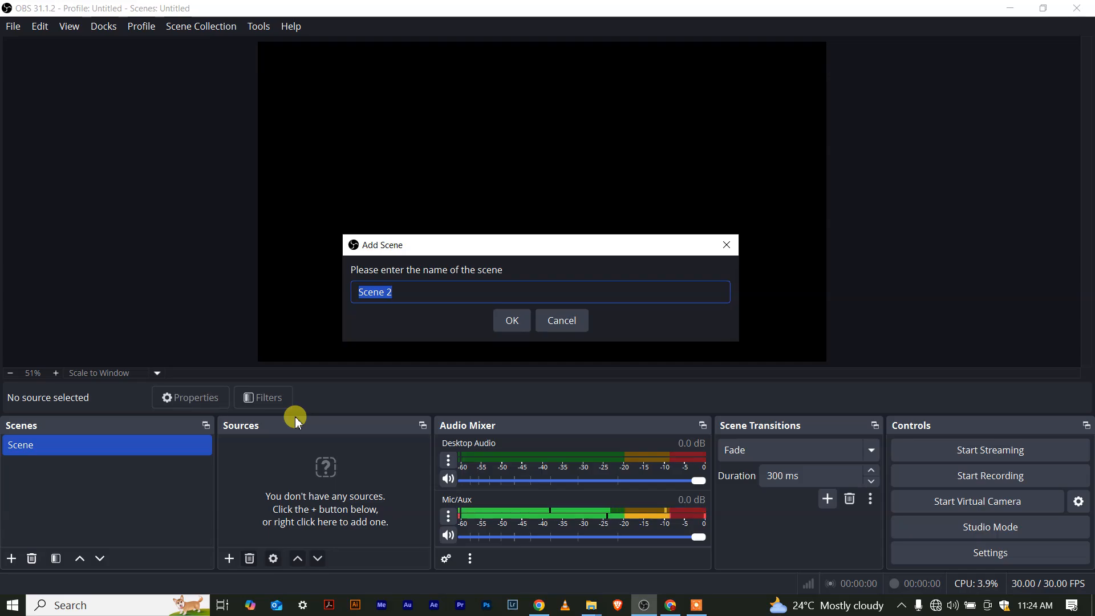
text(p1)
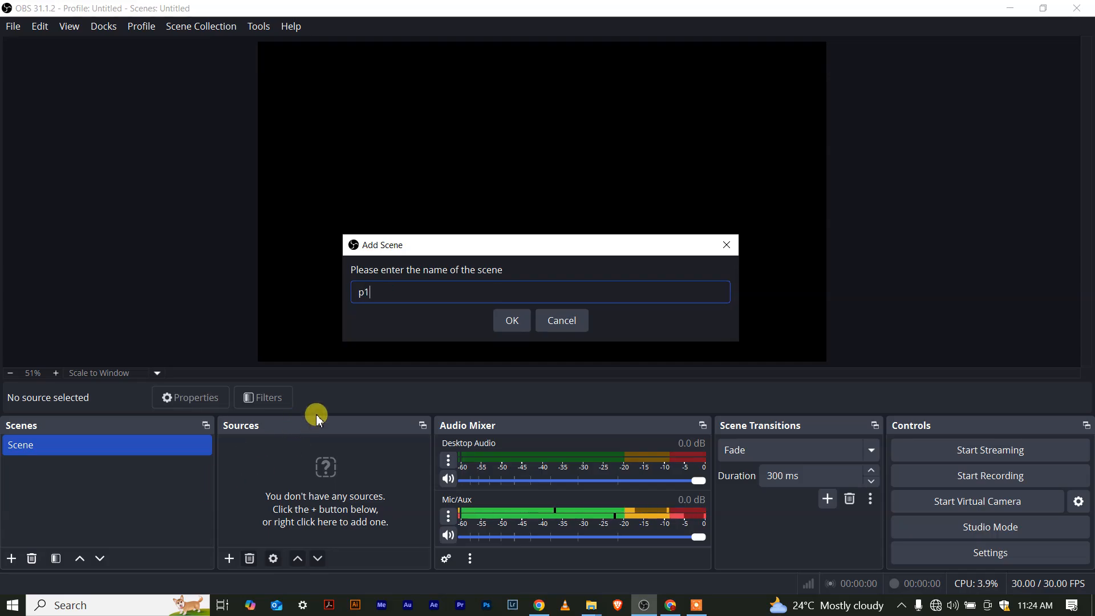
click(506, 323)
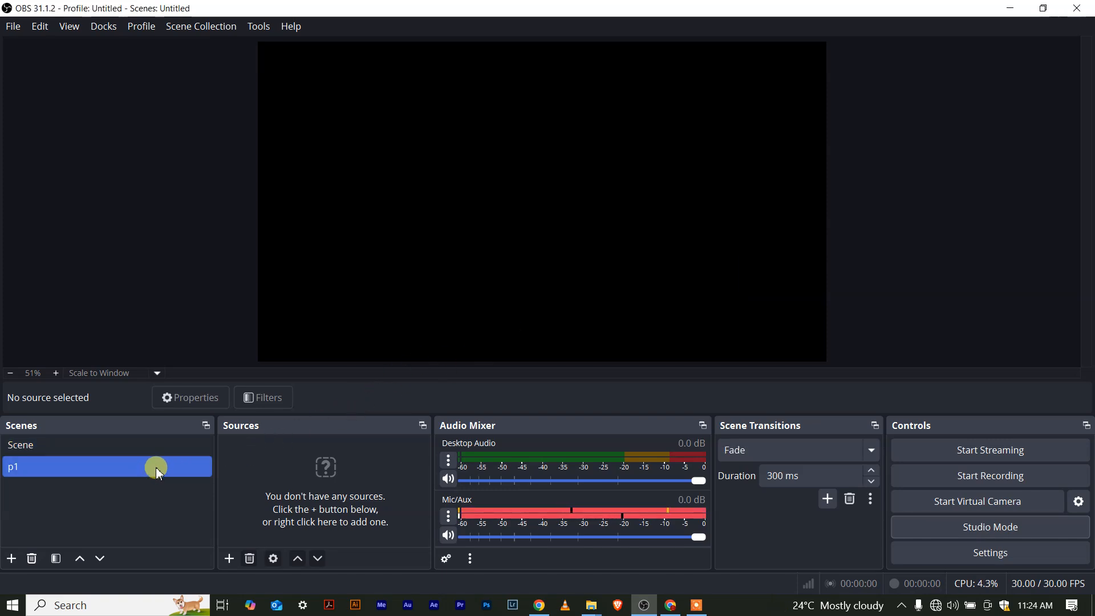
Create a new Media Source in the p1 scene, keeping its default name and visibility.
click(230, 560)
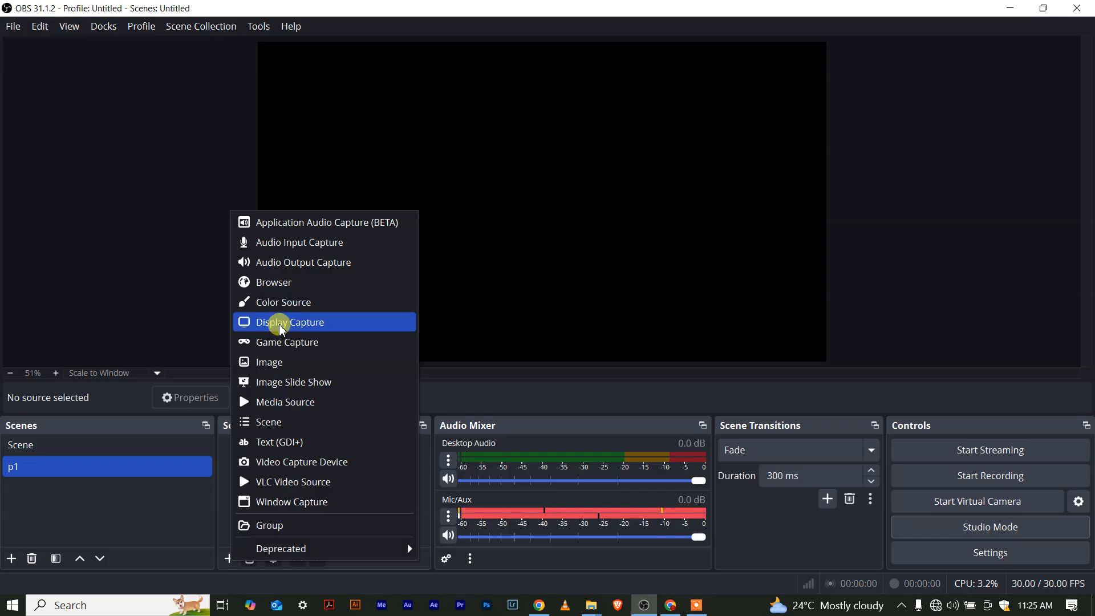
click(279, 403)
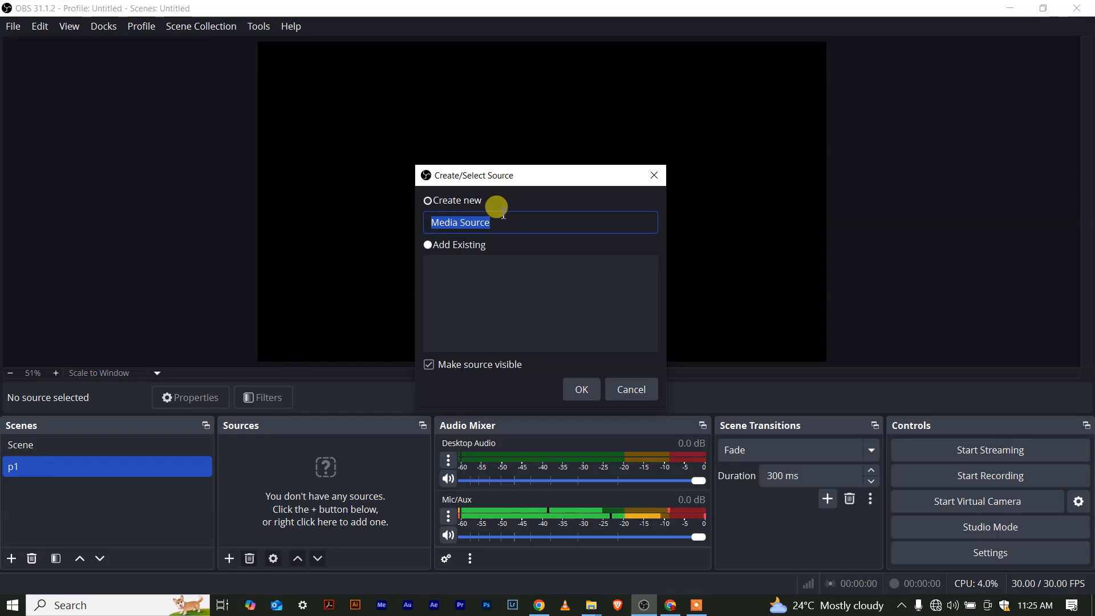
click(582, 397)
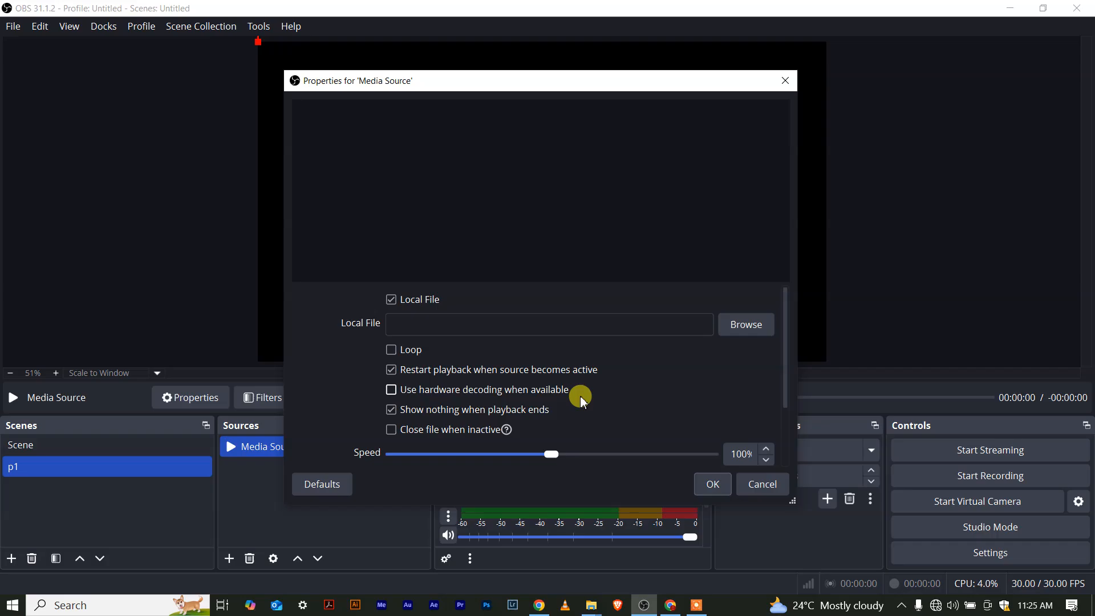
Use the Favour hair video from the obs tutorial folder on the Desktop as the Media Source's local file and accept its properties.
click(737, 325)
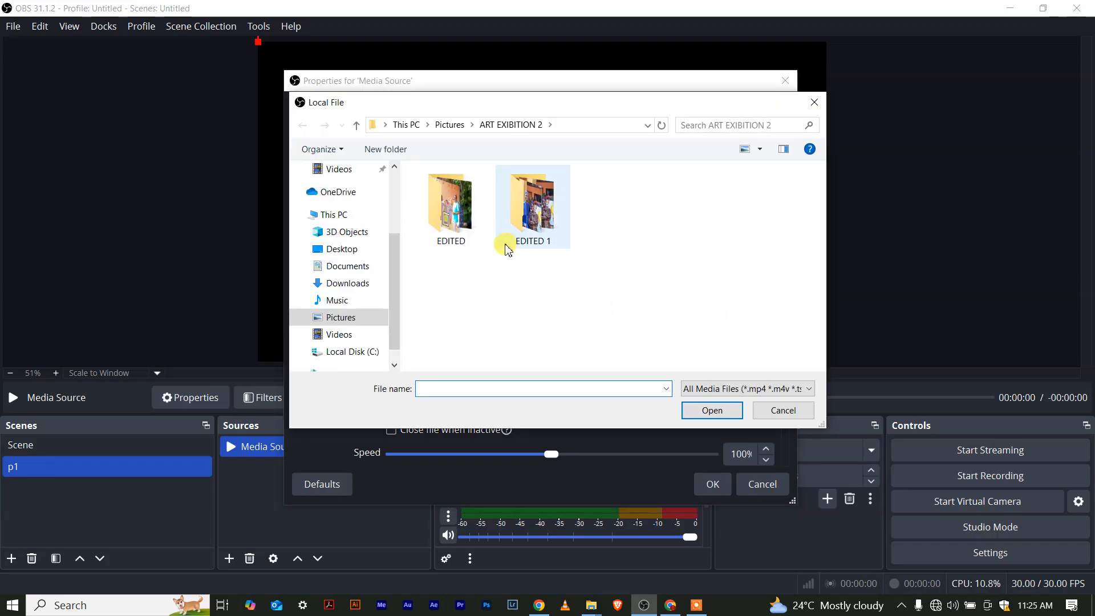
click(347, 251)
double_click(459, 210)
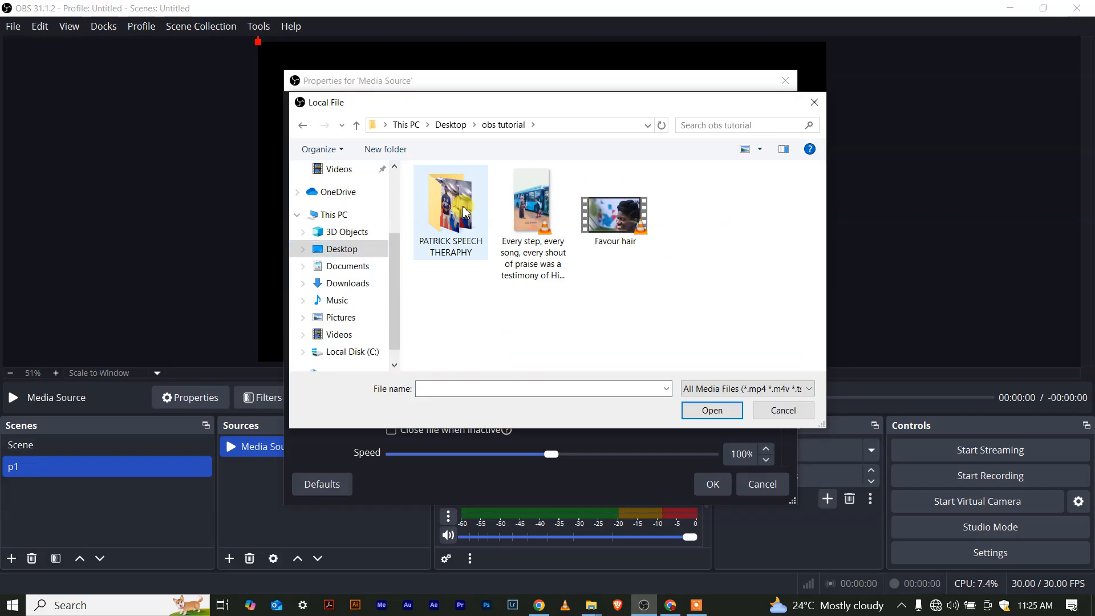
click(604, 231)
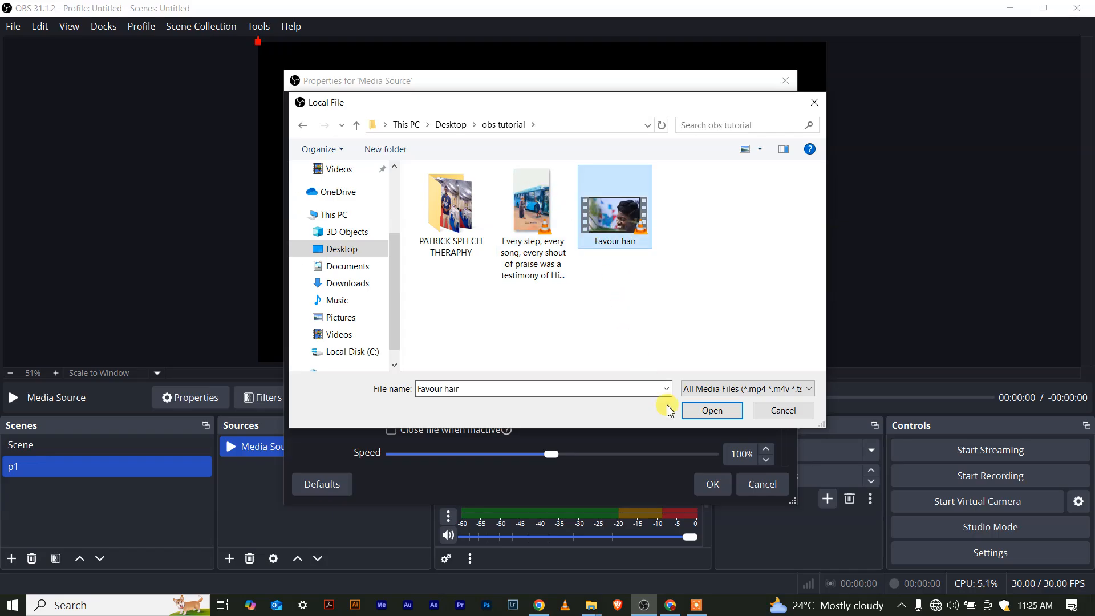
click(691, 412)
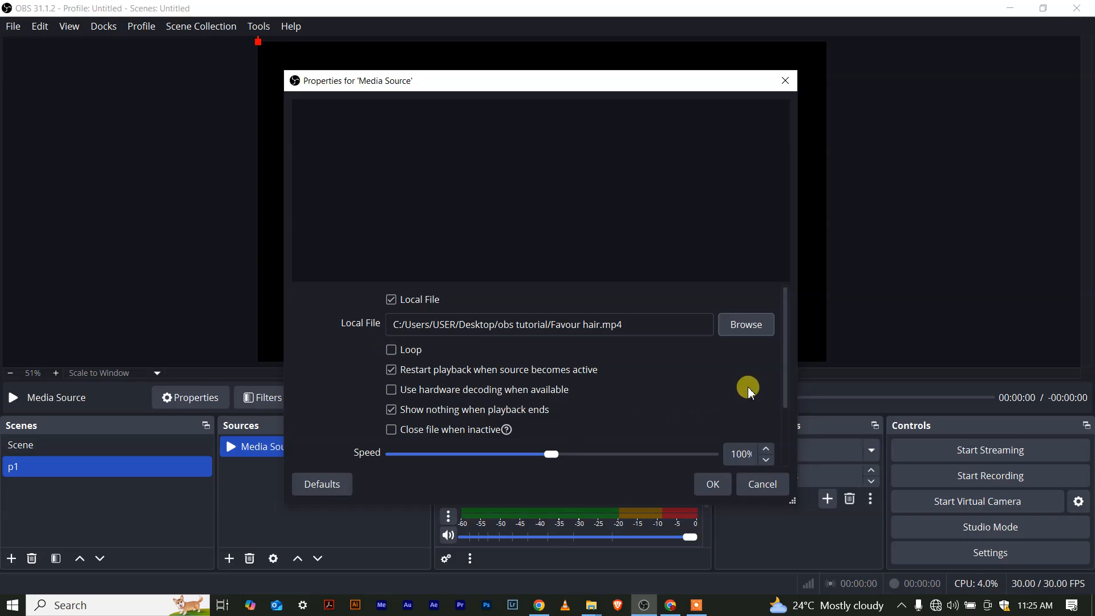
mouse_move(783, 399)
mouse_down()
mouse_move(788, 469)
mouse_move(779, 384)
mouse_move(787, 470)
mouse_move(785, 389)
mouse_up()
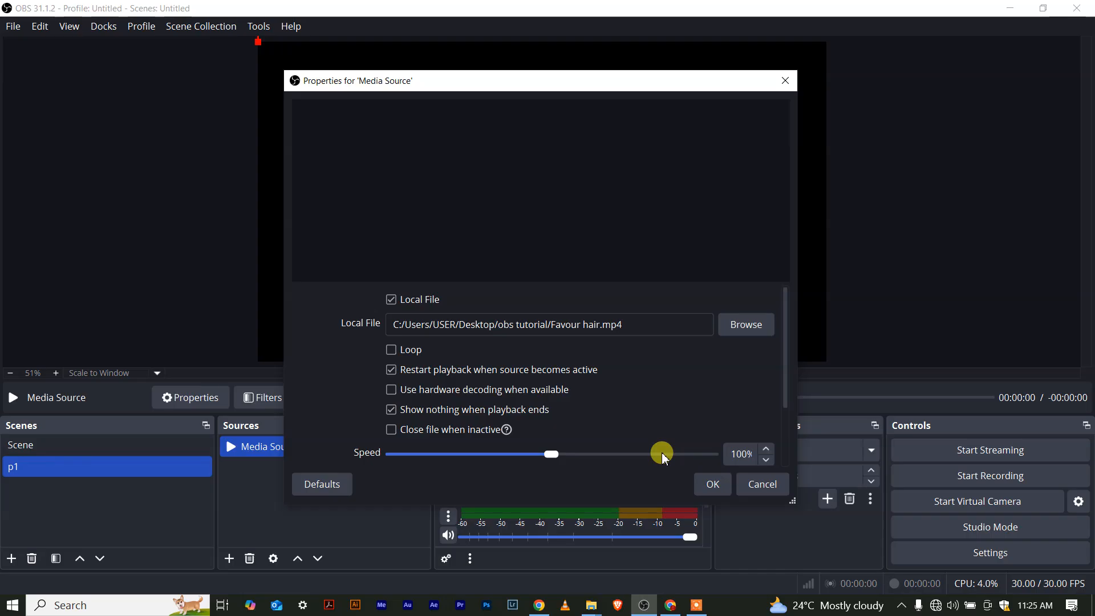
click(712, 485)
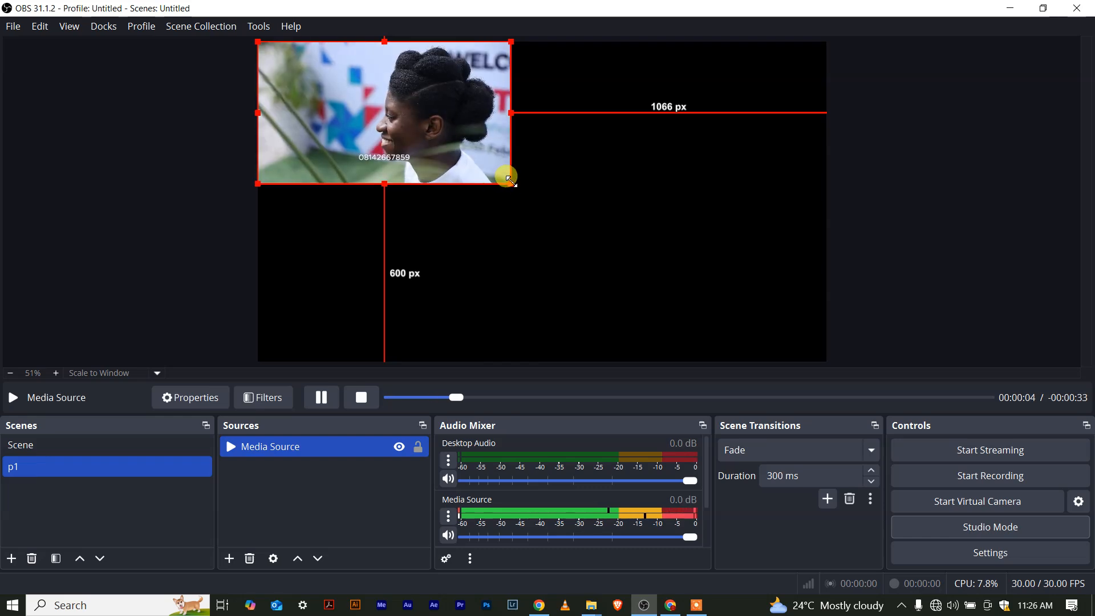
Enlarge the video on the canvas from its lower-right corner until it covers the whole frame.
drag(511, 183, 834, 304)
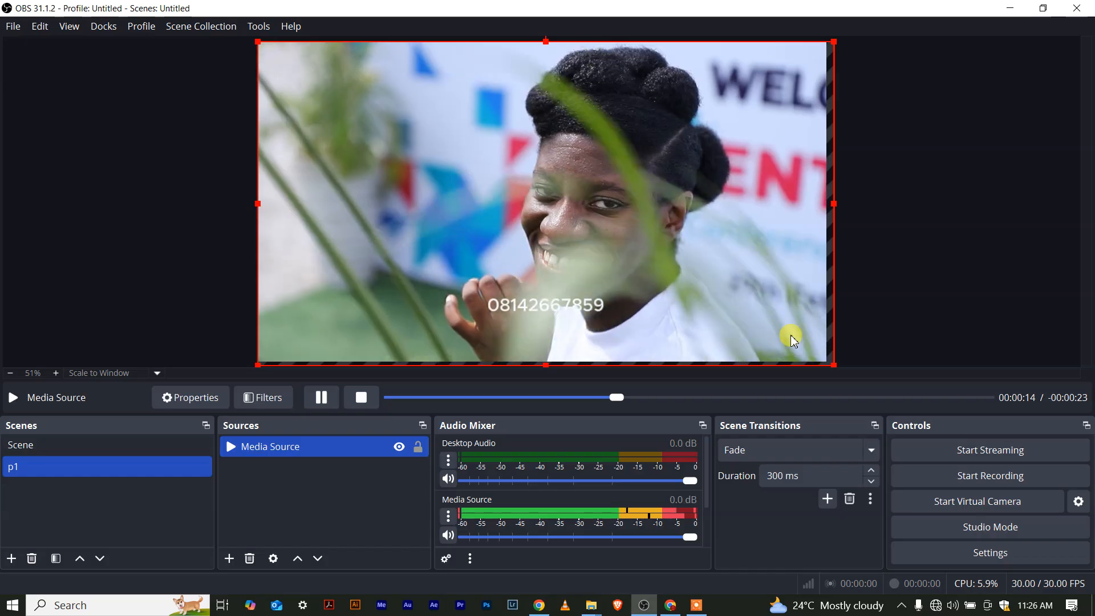
Resize the video on the canvas from its lower-right corner until it fits the frame exactly, and deselect it.
drag(830, 360, 650, 284)
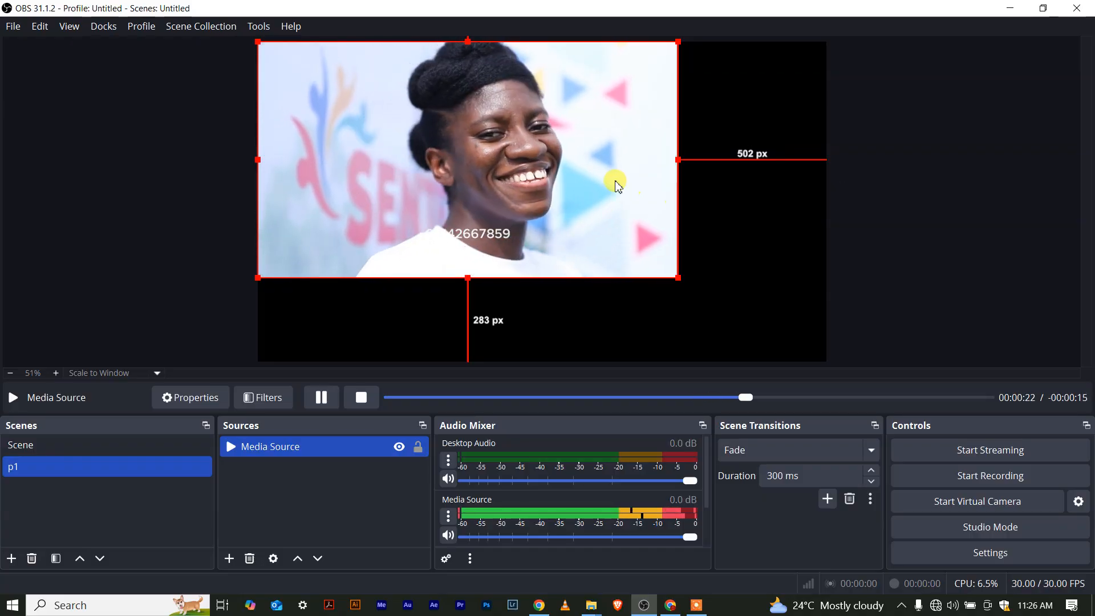
drag(675, 274, 827, 361)
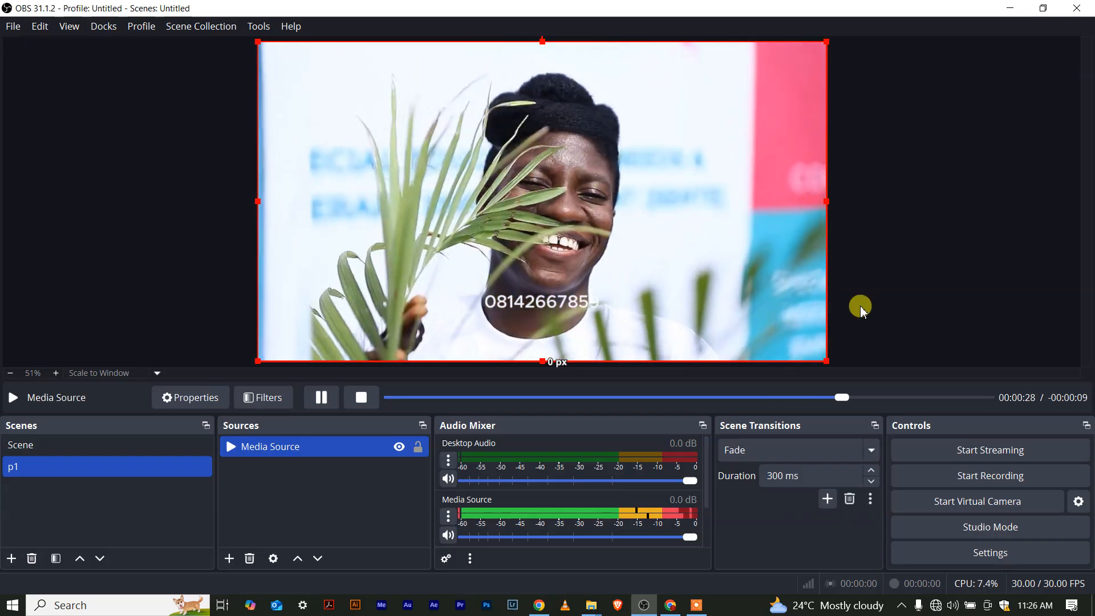
click(861, 306)
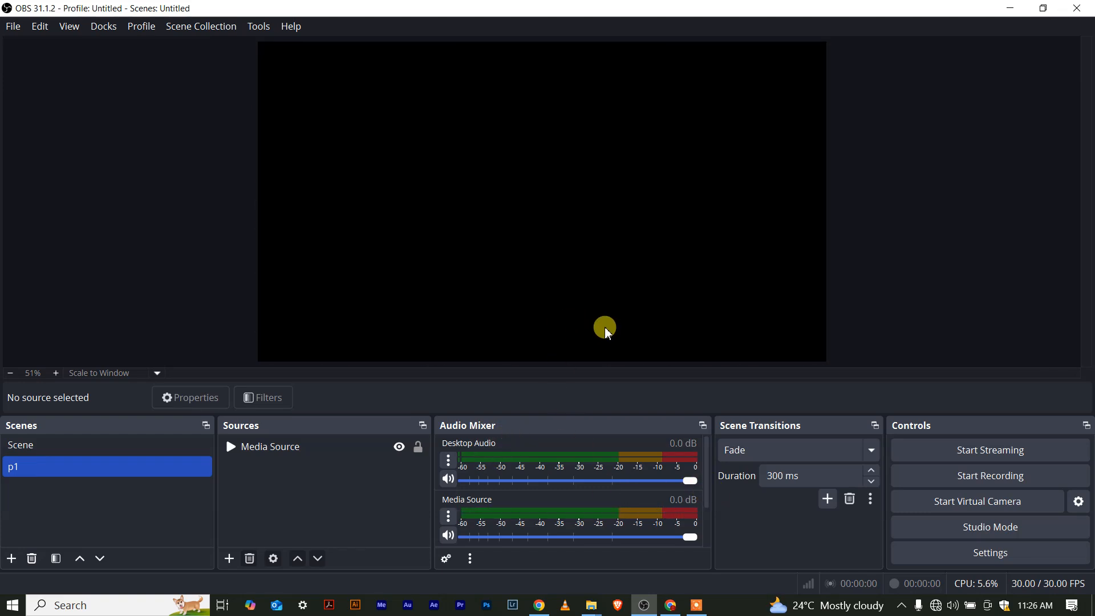
Hide the Media Source in the p1 scene and show it again to restart its playback.
click(279, 451)
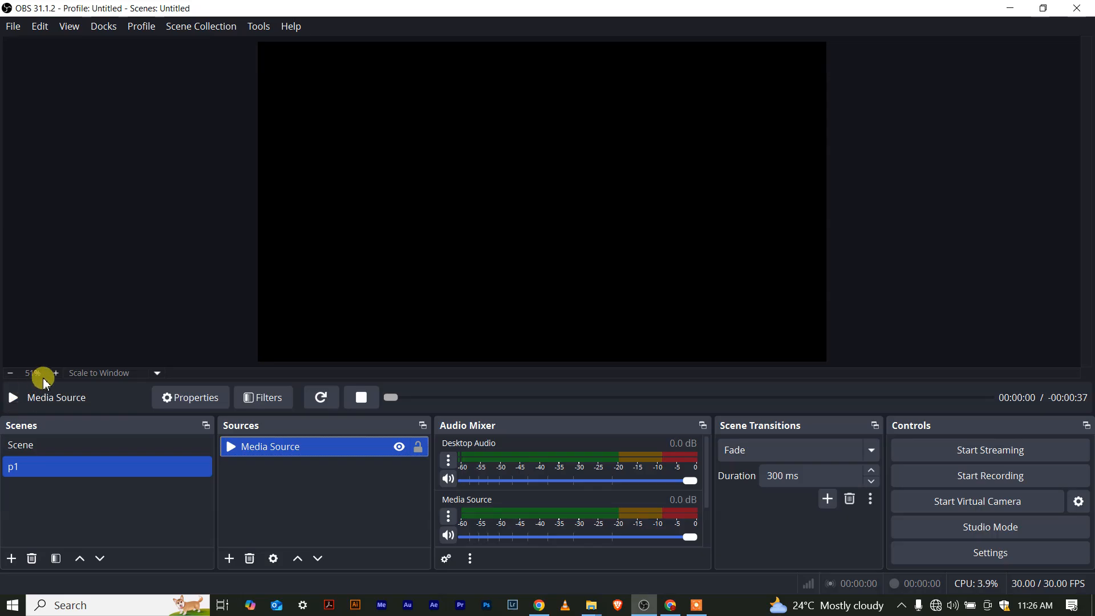
right_click(229, 452)
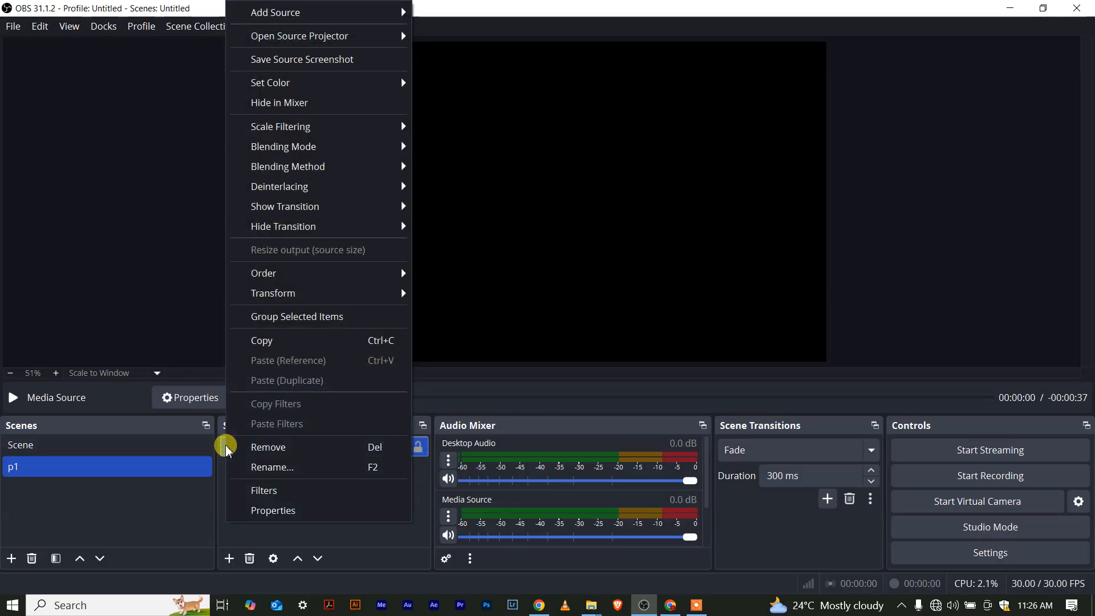
click(539, 238)
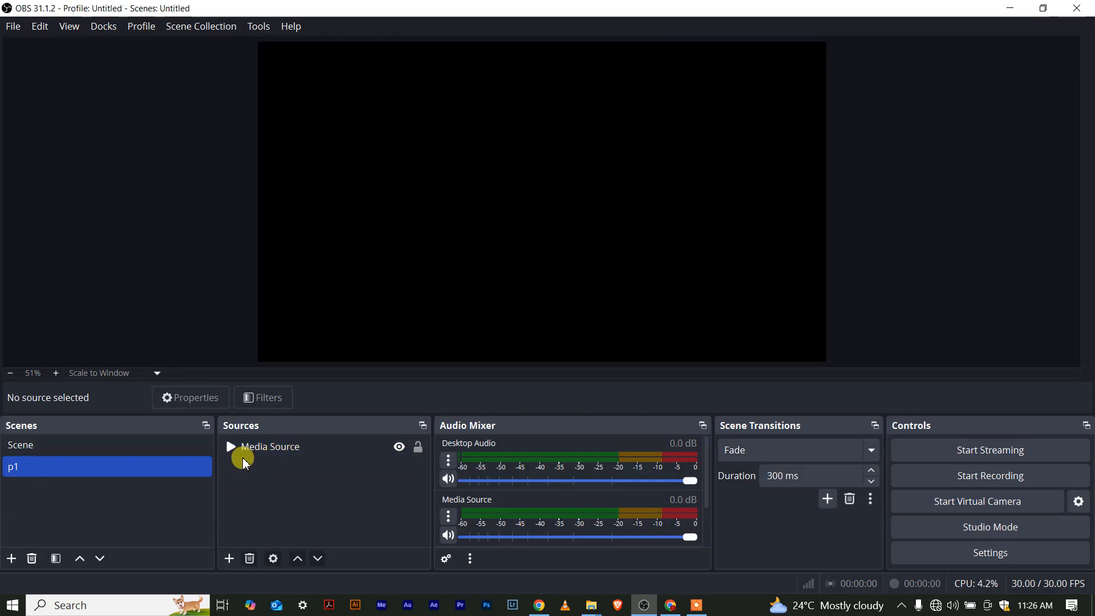
click(244, 452)
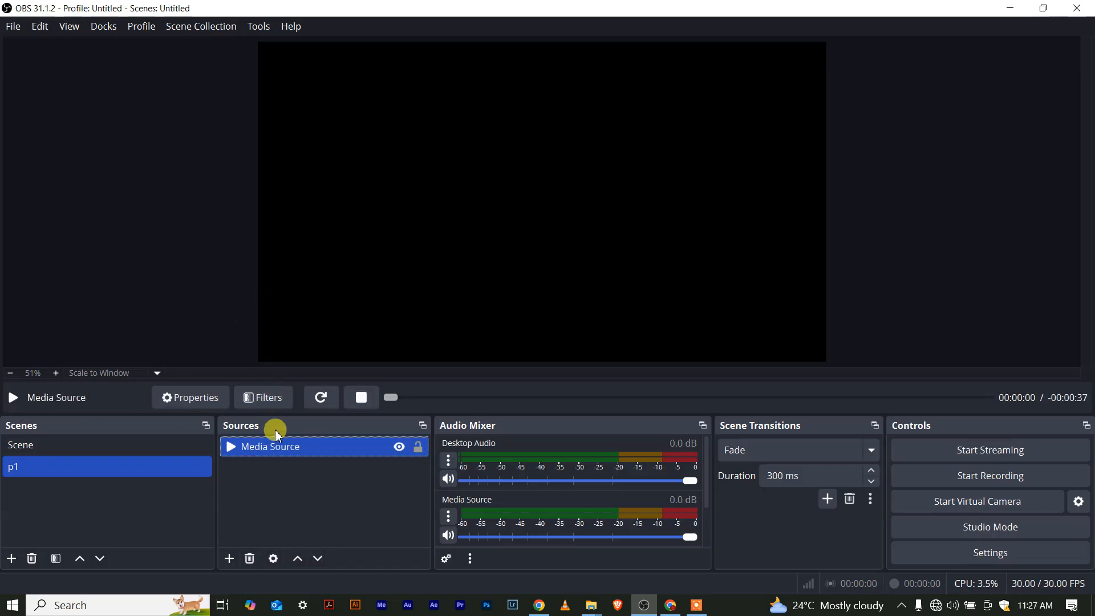
click(404, 448)
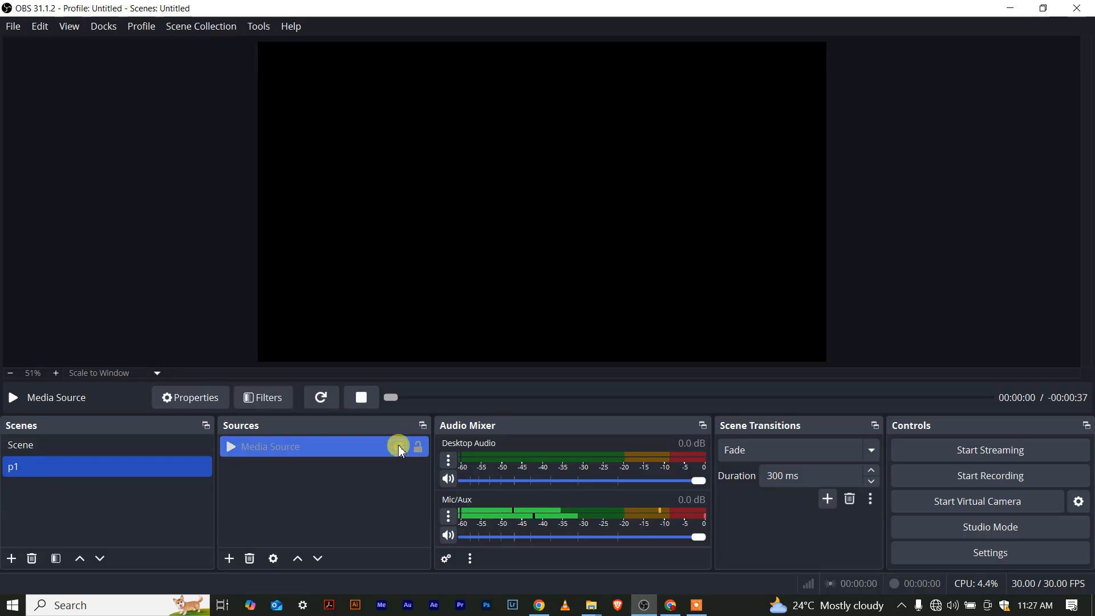
click(399, 447)
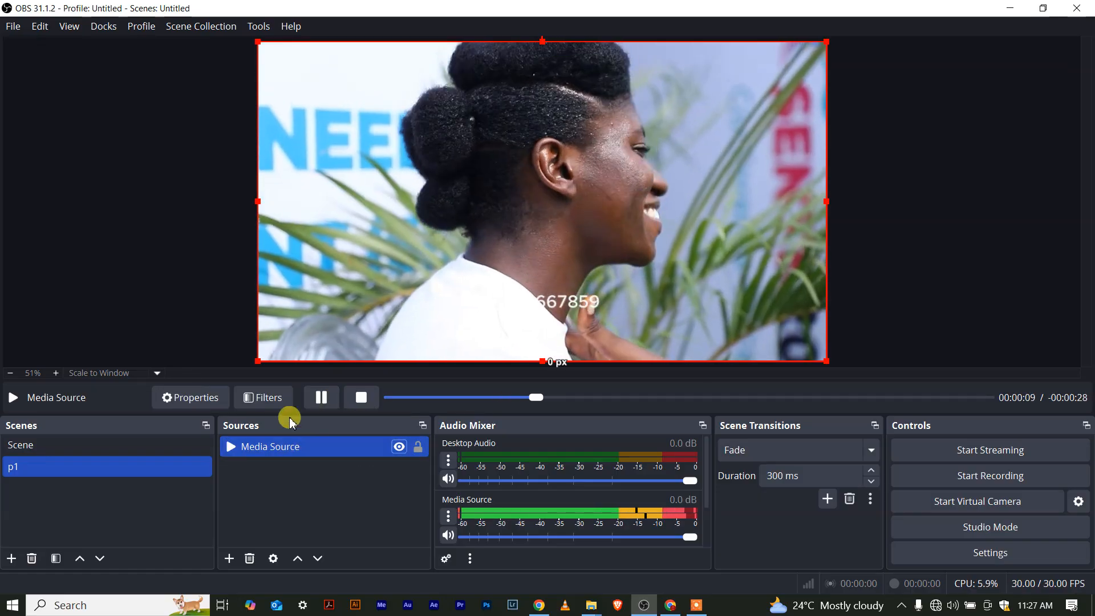
Enable looping in the Media Source's properties and accept the change.
click(215, 394)
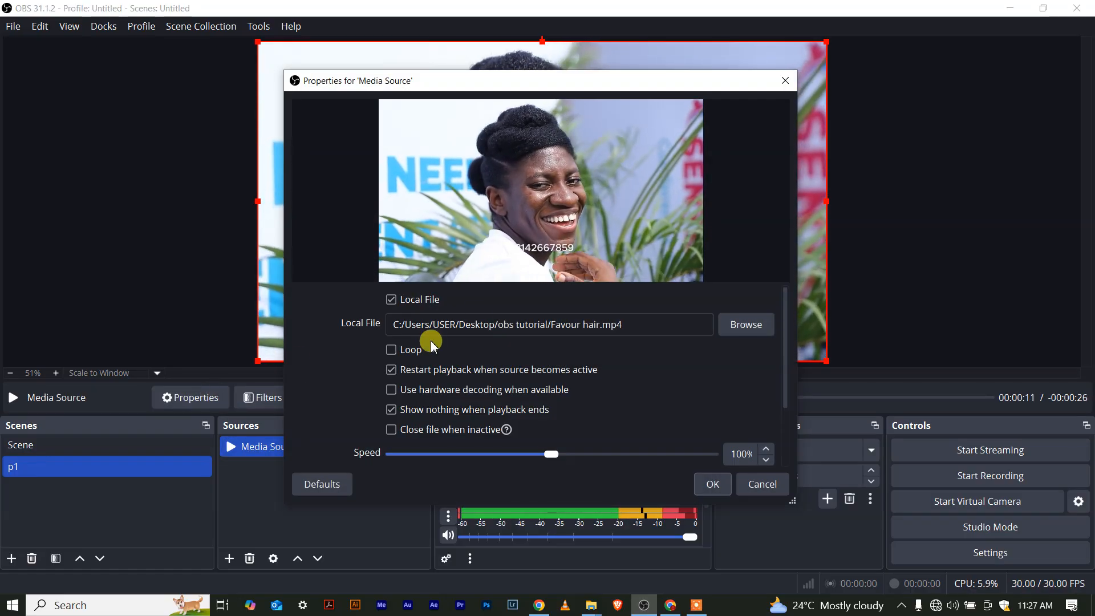
click(392, 349)
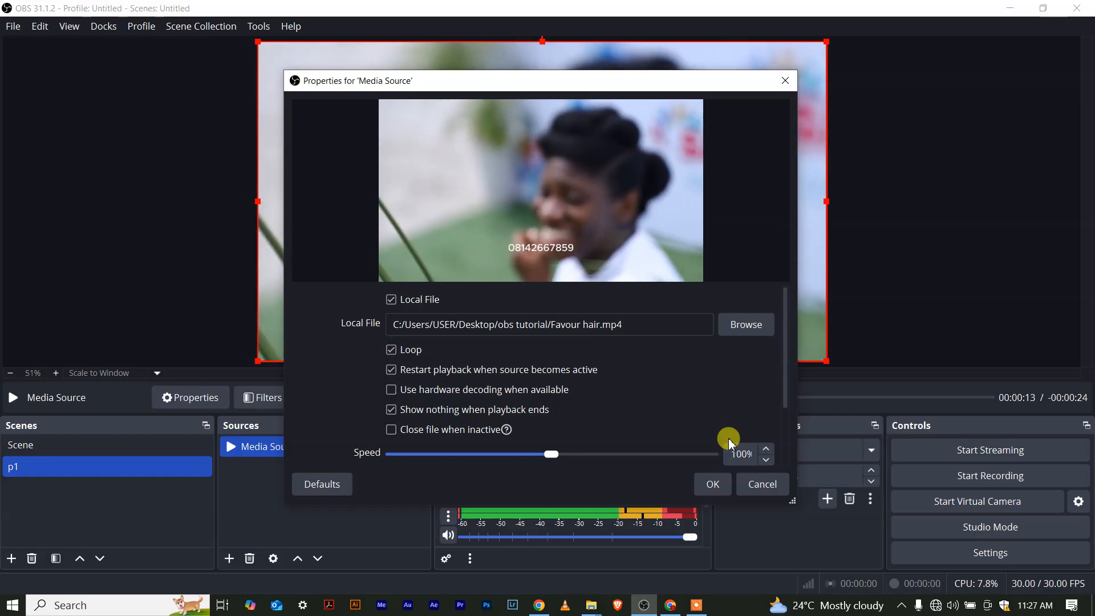
click(713, 485)
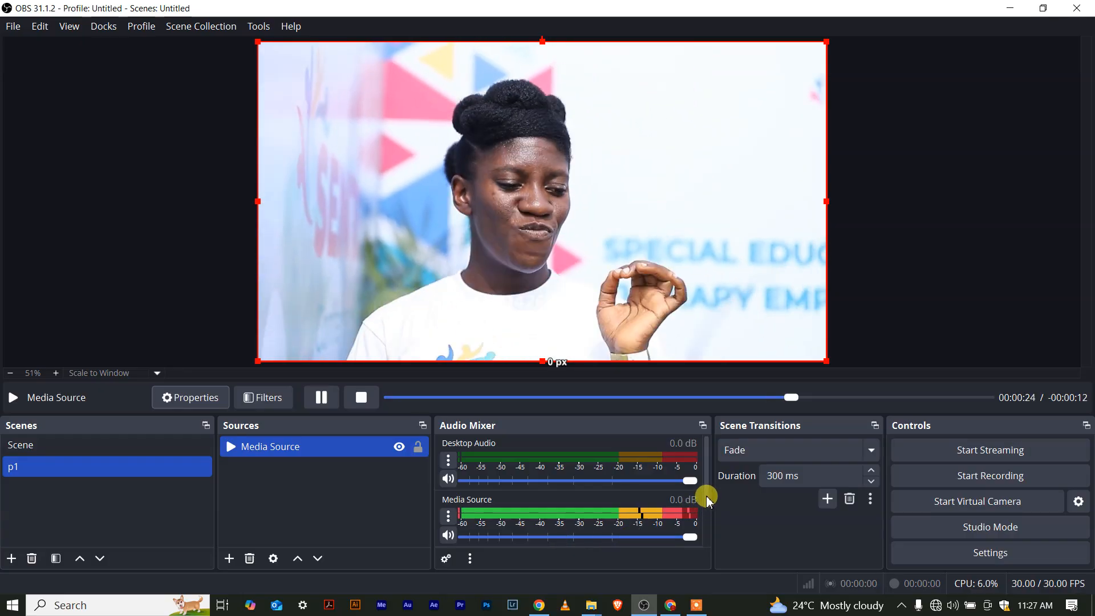
Raise the computer's speaker volume to 100.
drag(710, 496, 707, 542)
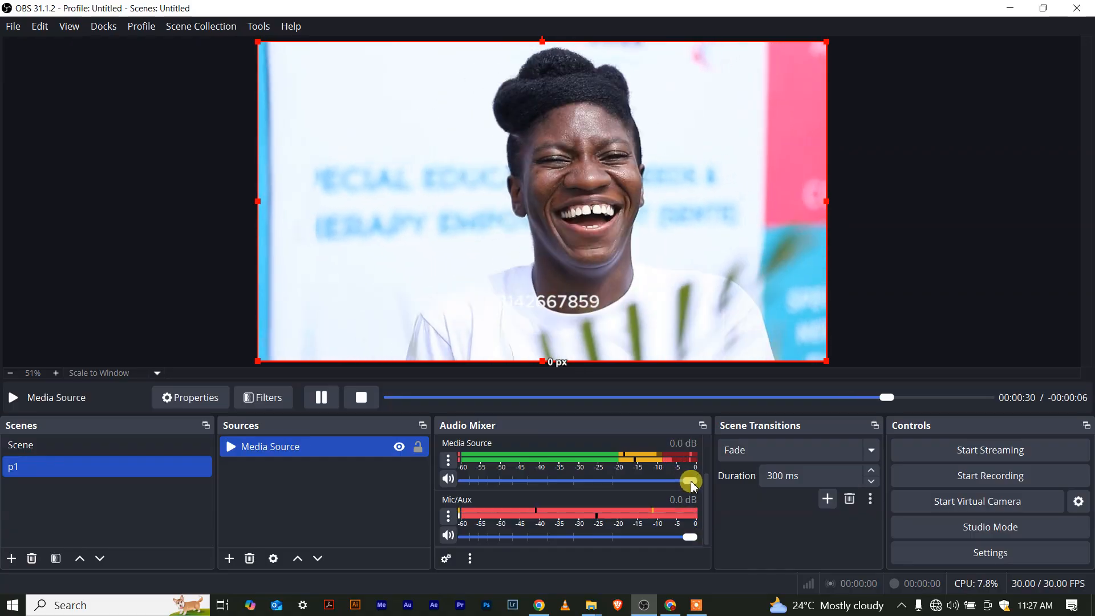
click(955, 607)
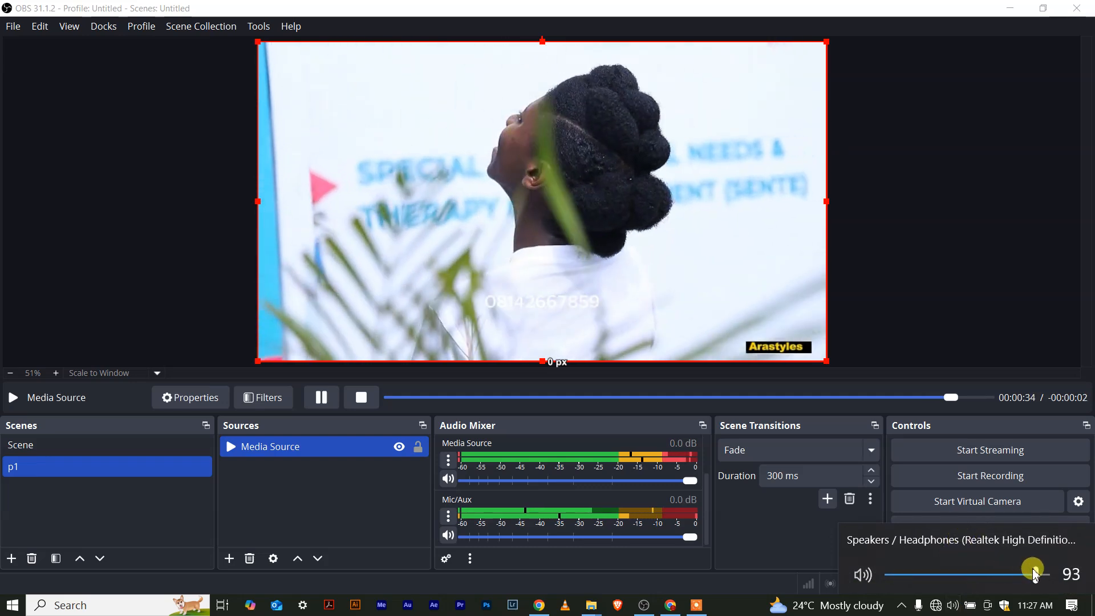
drag(1040, 577, 1059, 576)
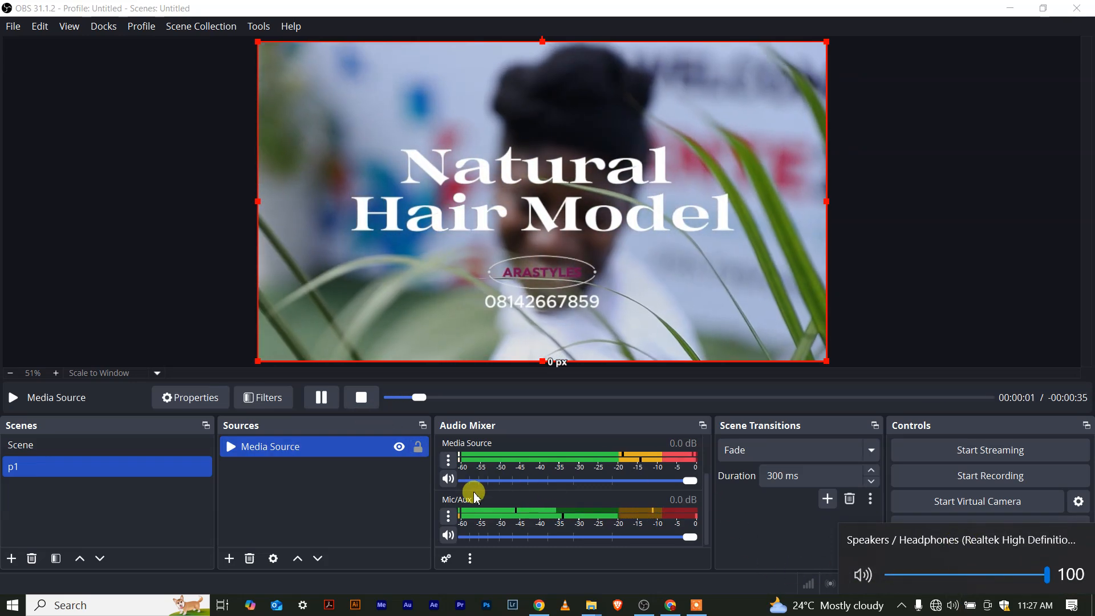
Mute the Media Source's audio in the mixer and unmute it again.
click(453, 484)
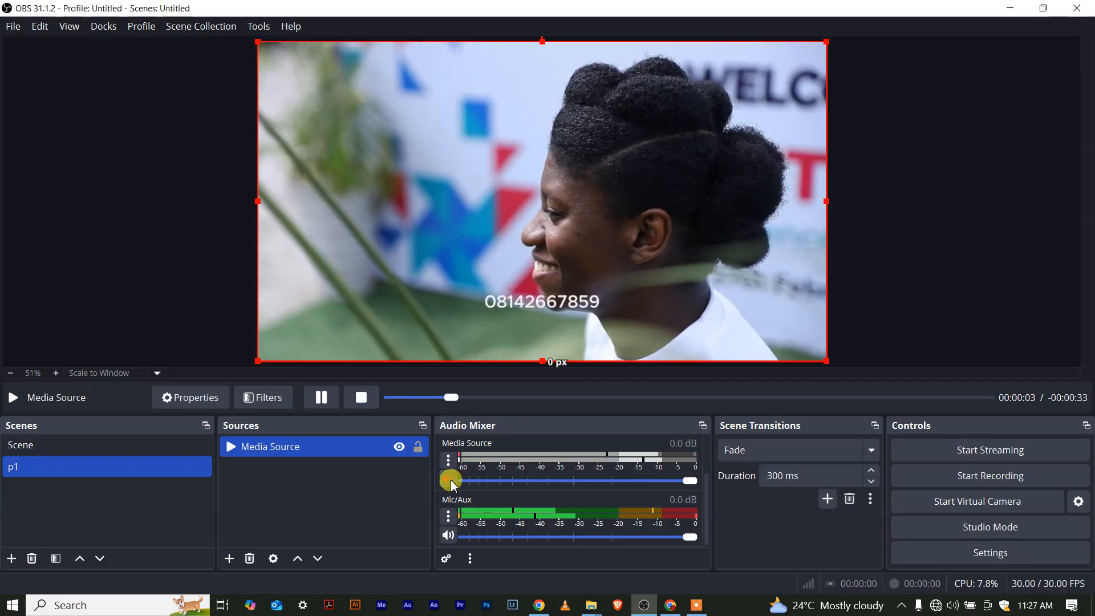
click(452, 482)
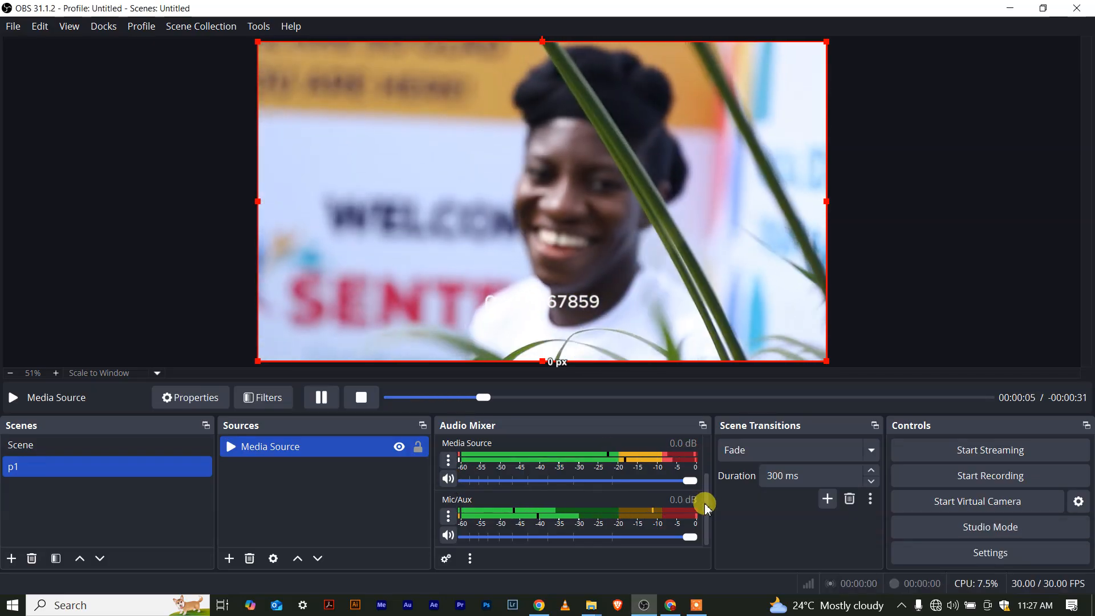
Review the Advanced Audio Properties of the active sources, close them, and pause the Media Source's playback.
drag(709, 507, 702, 459)
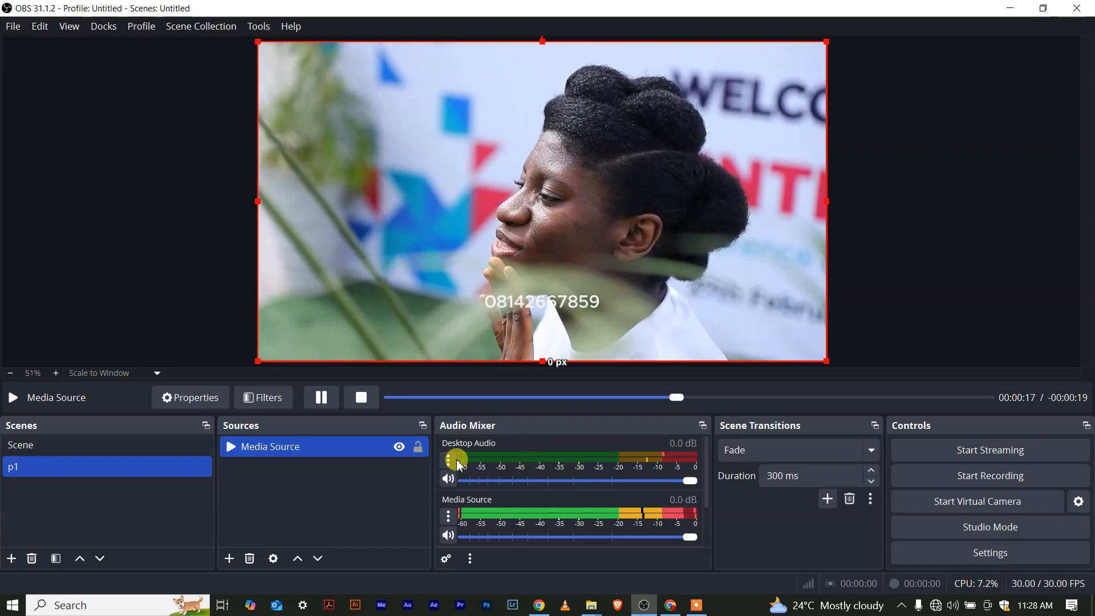
click(449, 517)
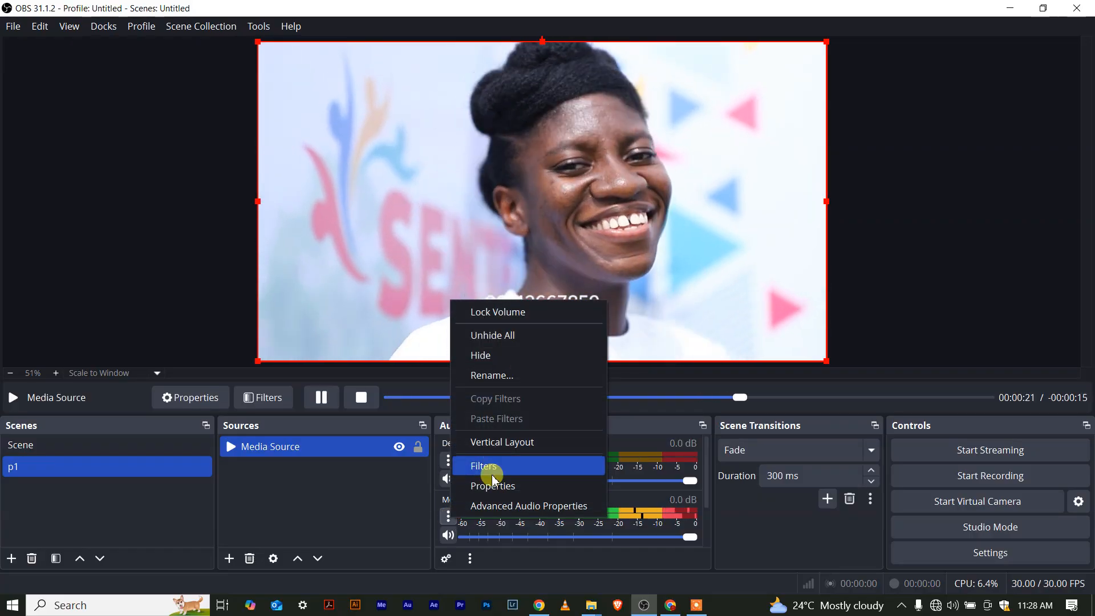
click(480, 506)
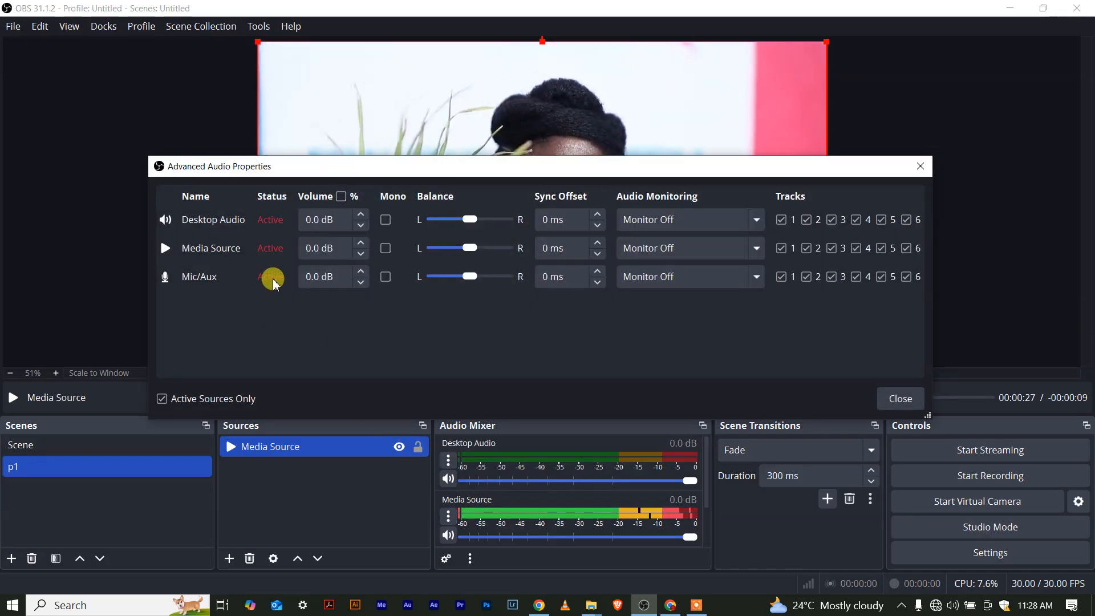
click(897, 401)
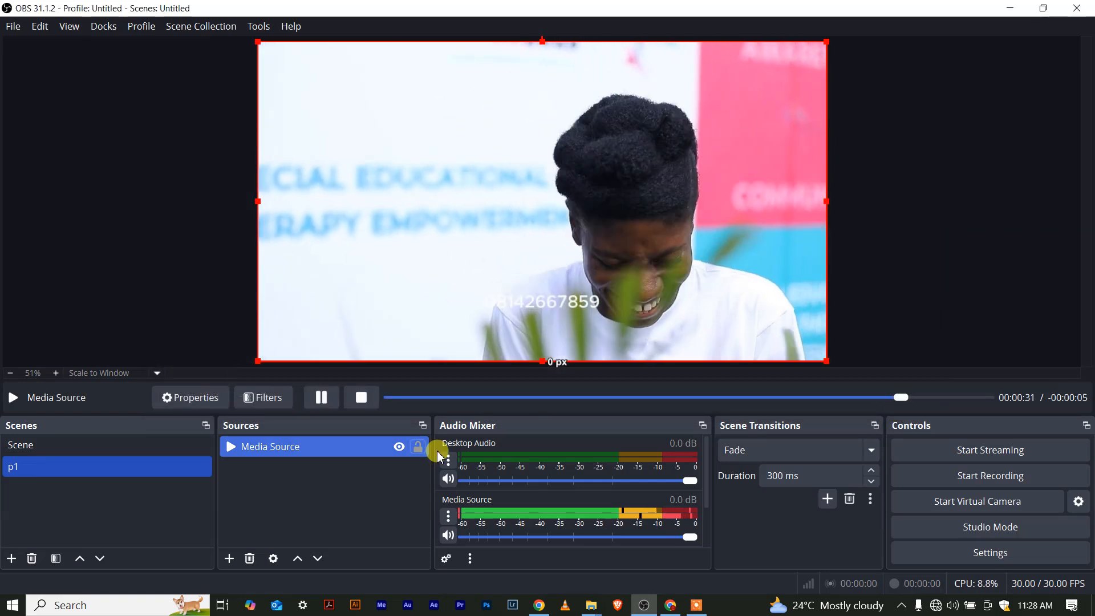
click(325, 406)
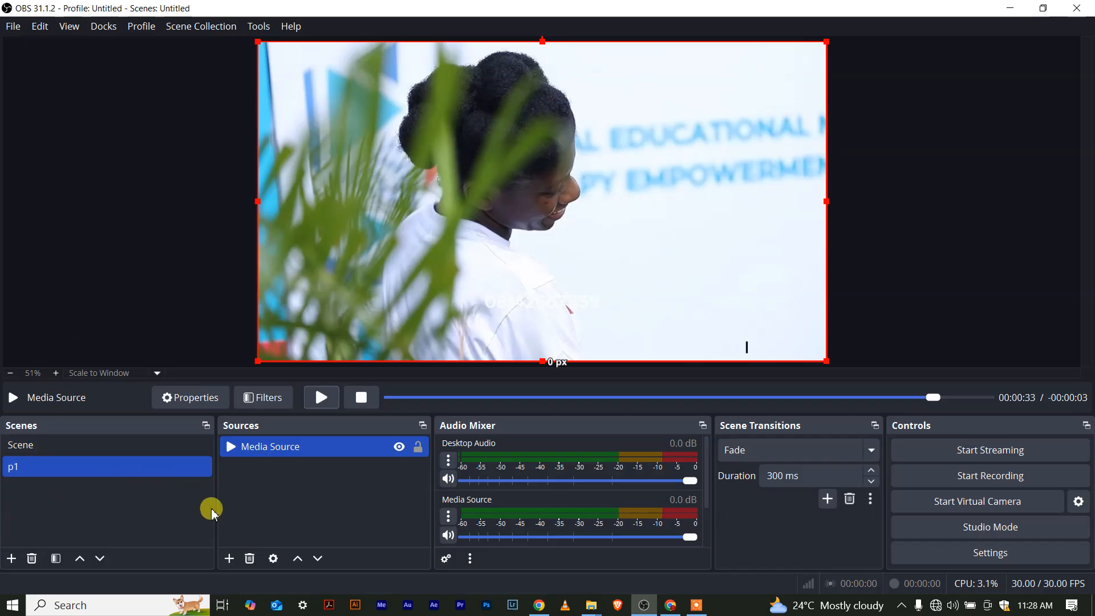
Add a Video Capture Device source using the Integrated Webcam to p1 and enlarge it to fill the canvas.
click(229, 560)
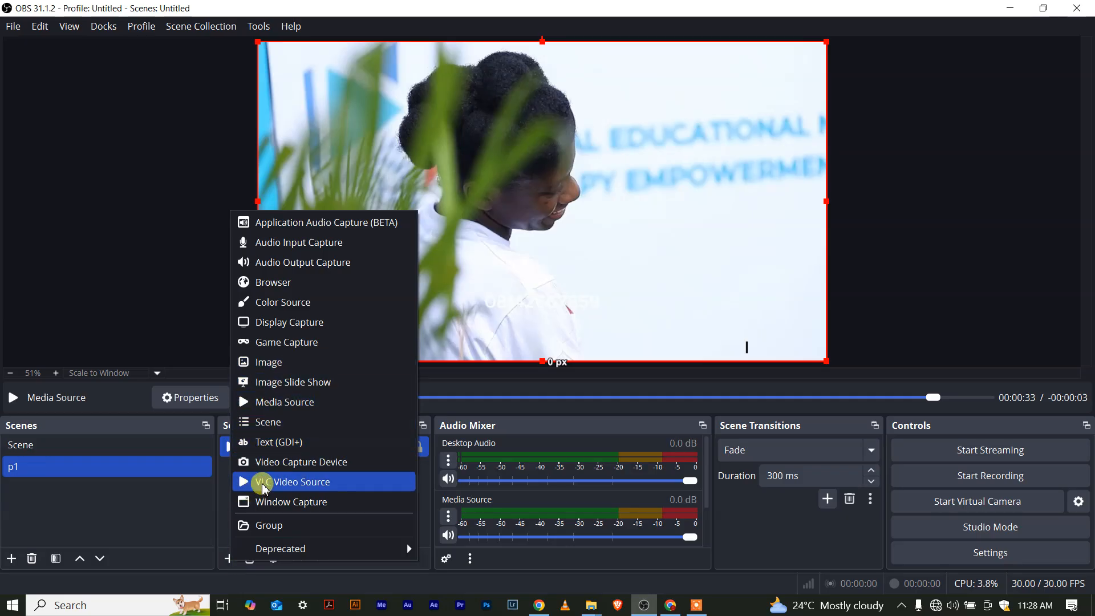
click(291, 467)
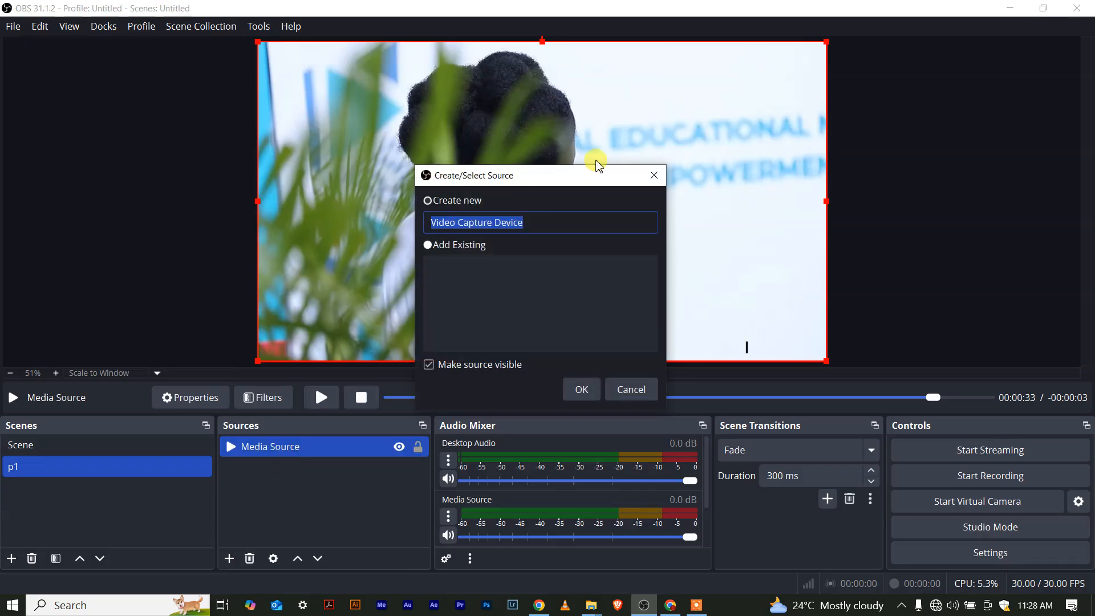
click(585, 385)
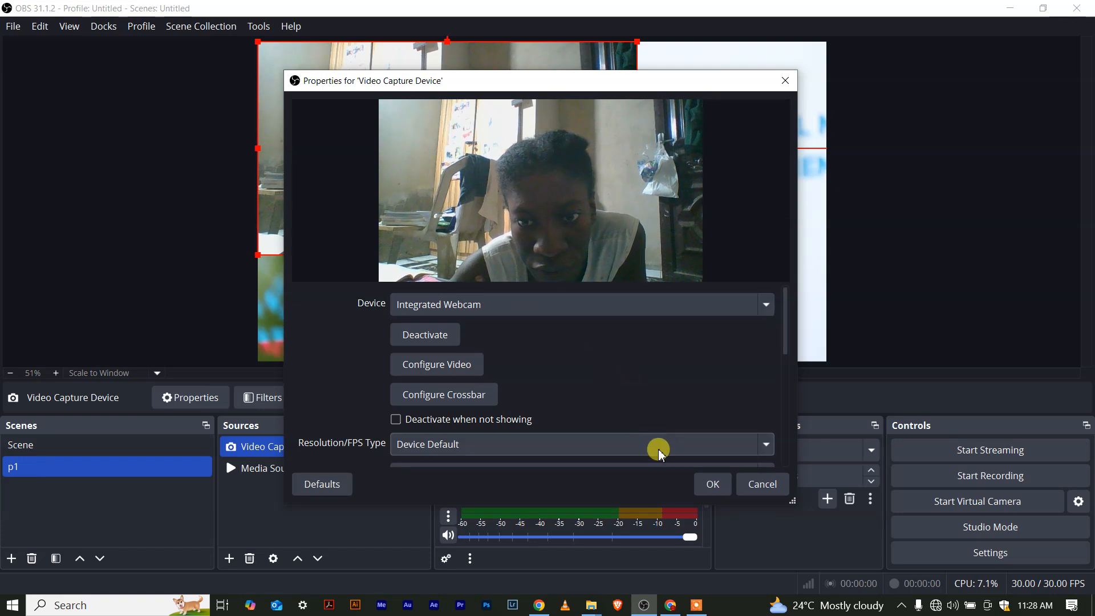
click(713, 484)
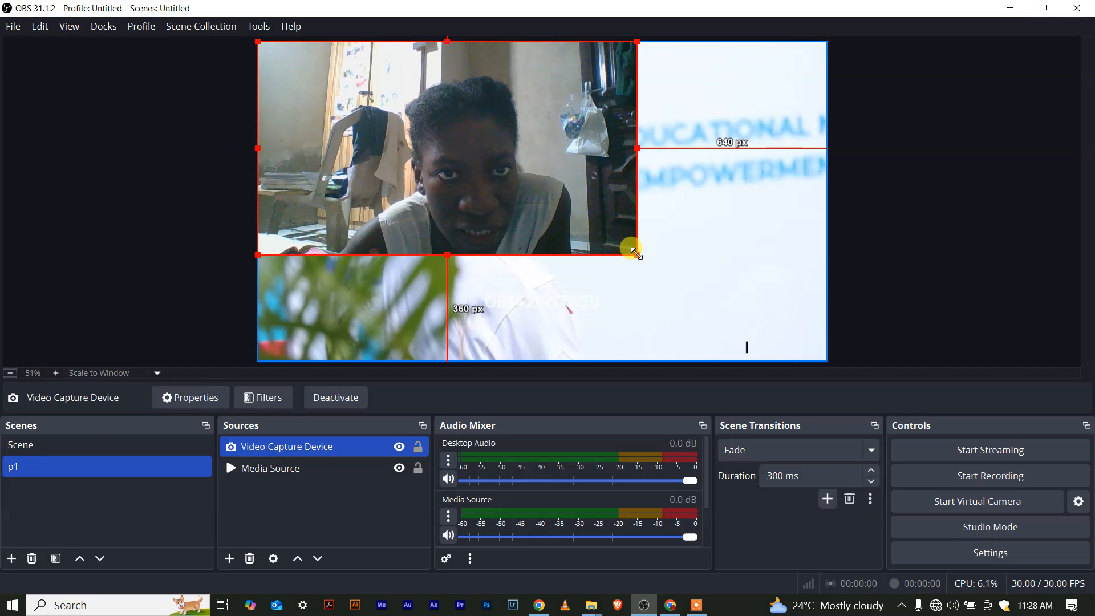
drag(635, 251, 821, 348)
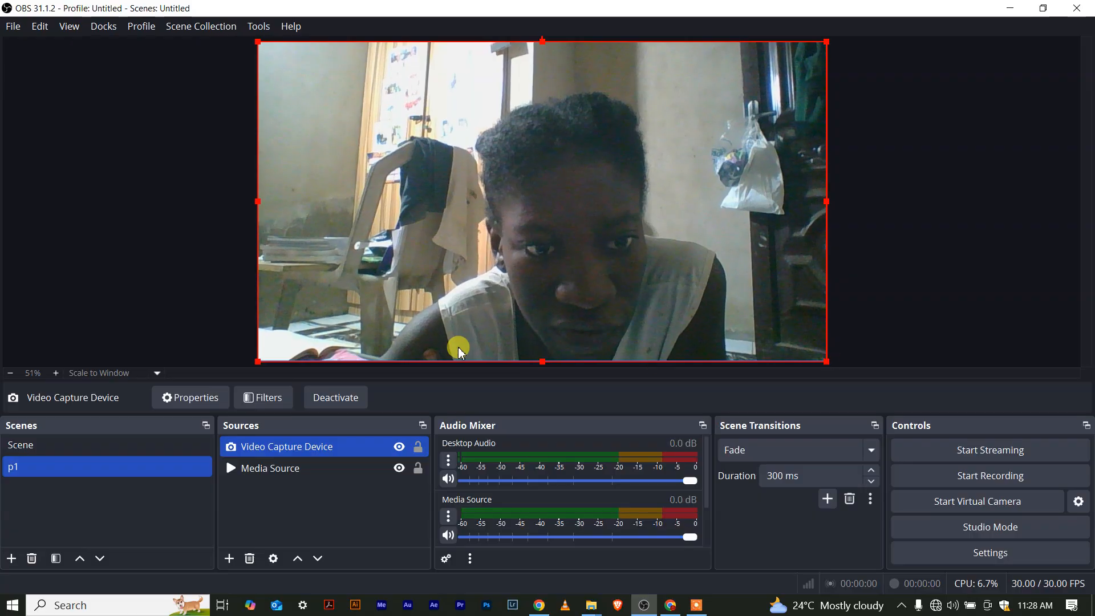
Remove the Video Capture Device source from the p1 scene and confirm the removal.
click(246, 477)
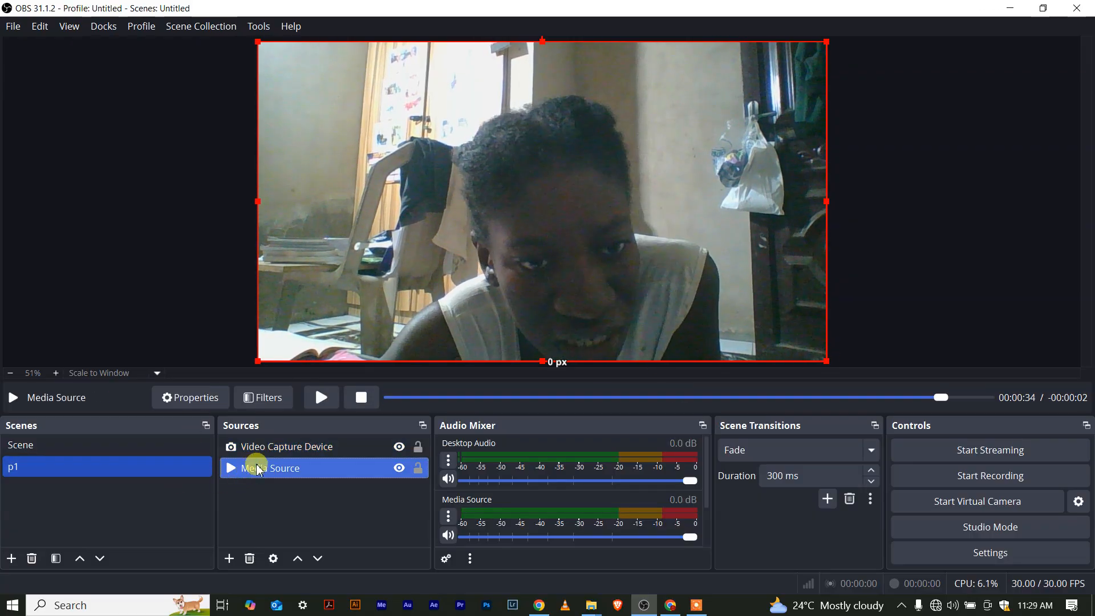
click(277, 447)
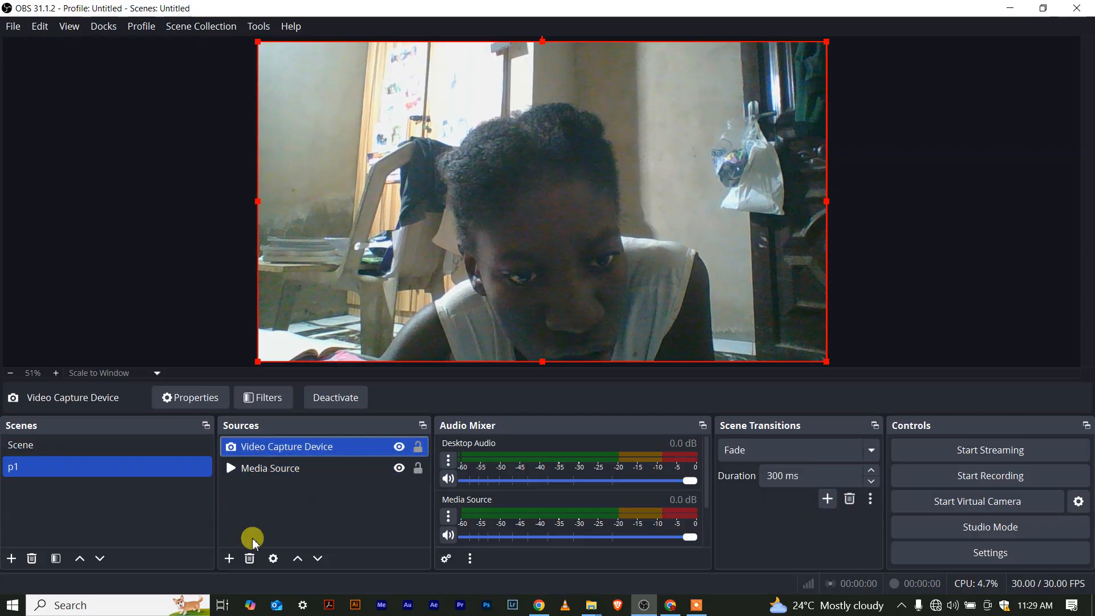
click(250, 560)
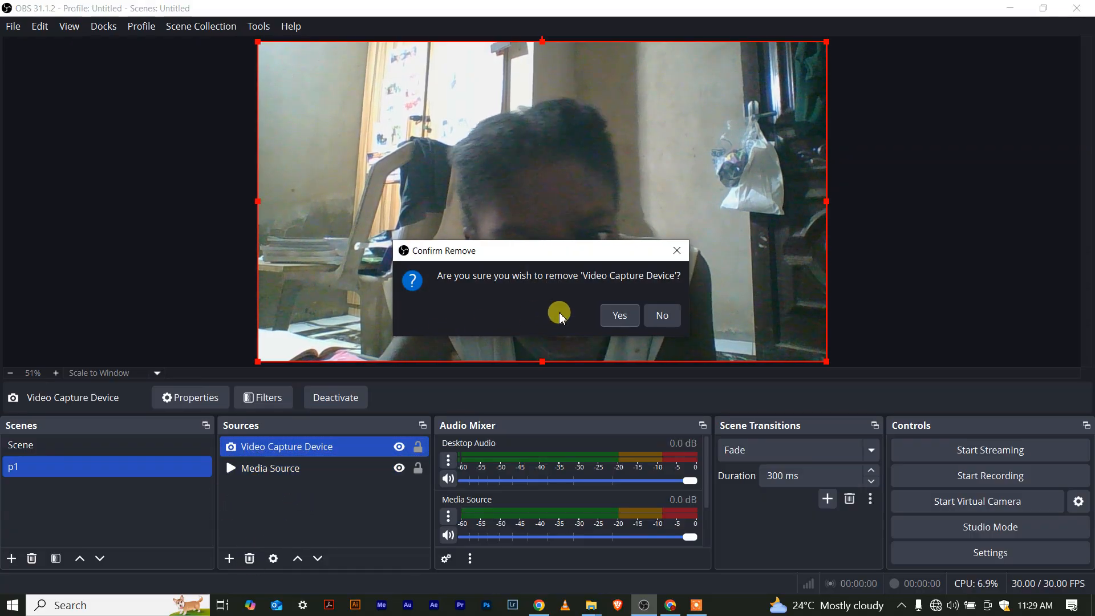
click(615, 319)
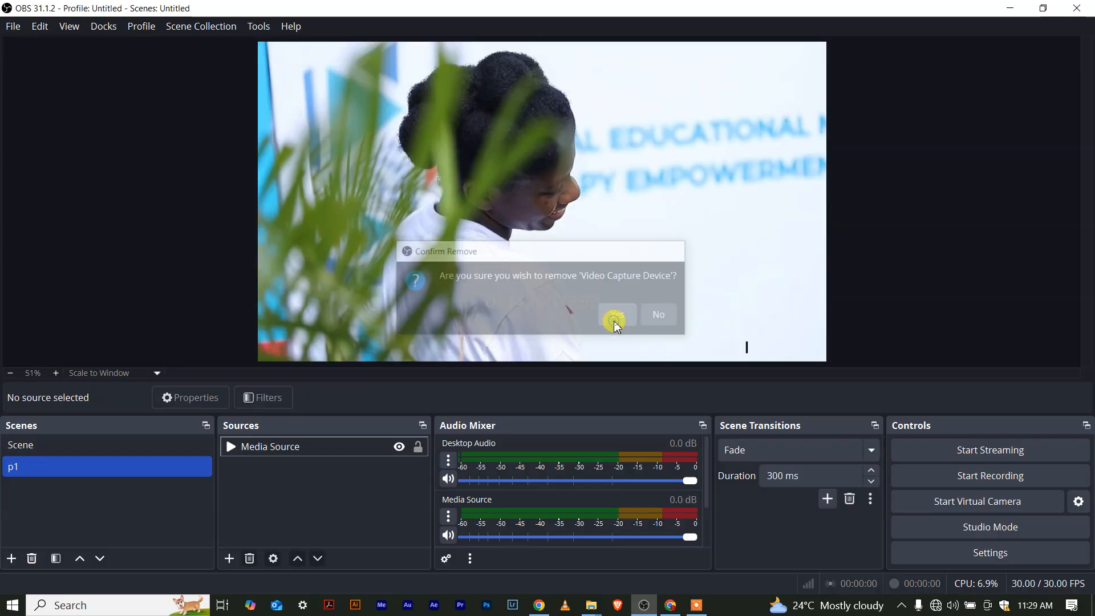
Add a new scene named p2.
click(10, 559)
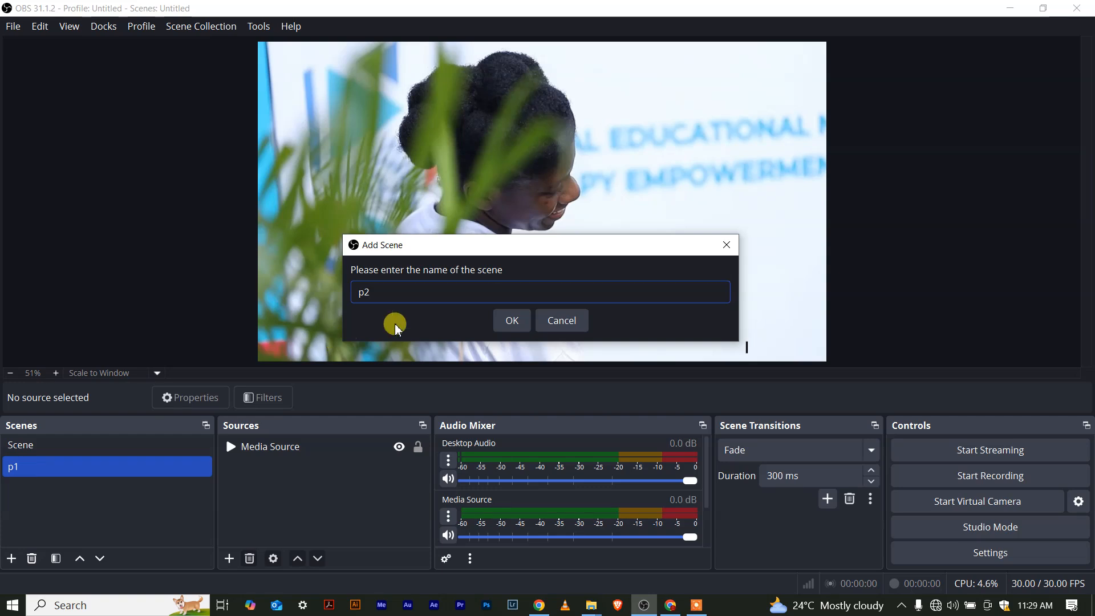
click(520, 326)
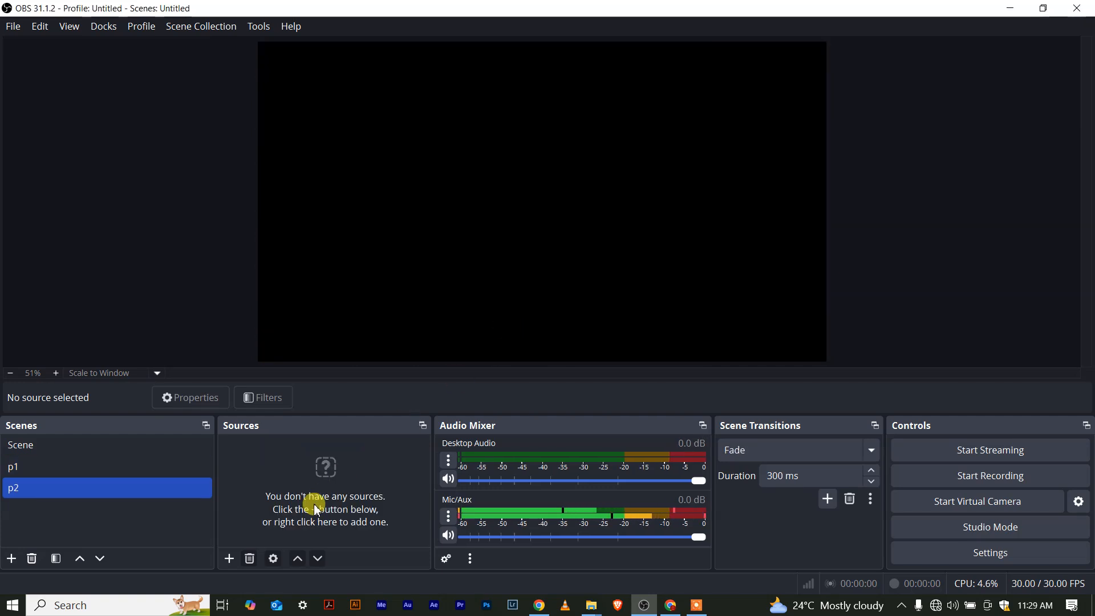
Add a Video Capture Device source using the Integrated Webcam to p2 and enlarge it to fill the canvas.
click(229, 559)
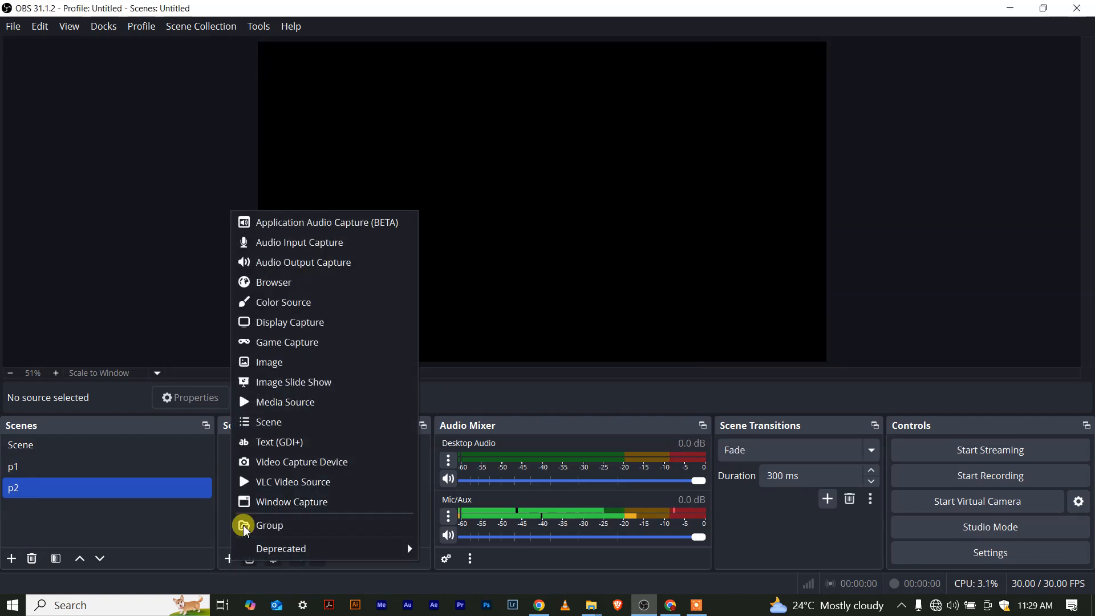
click(292, 465)
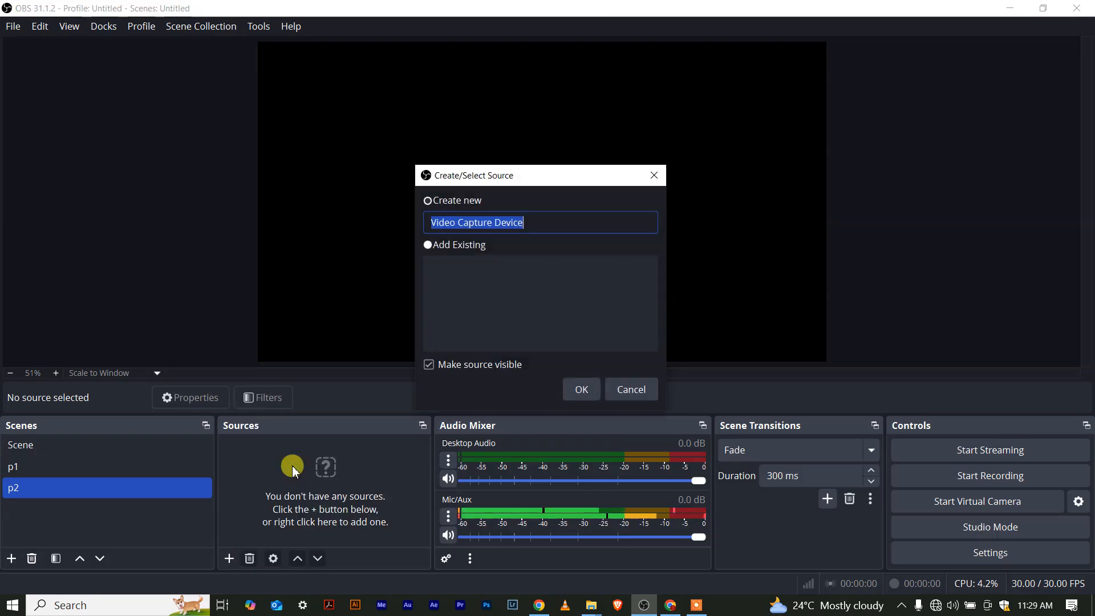
click(580, 398)
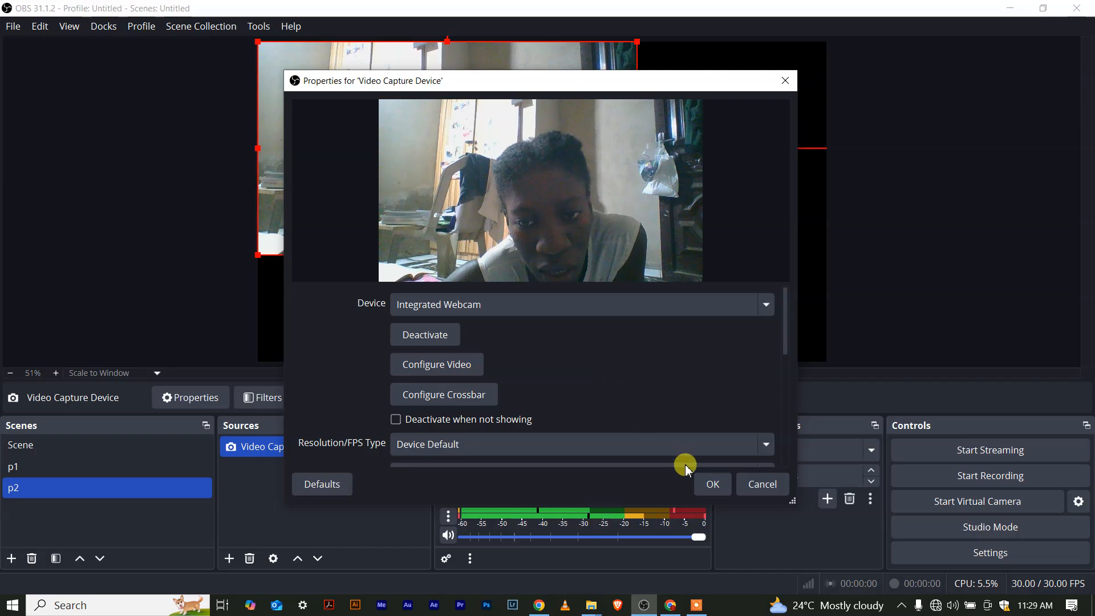
click(712, 484)
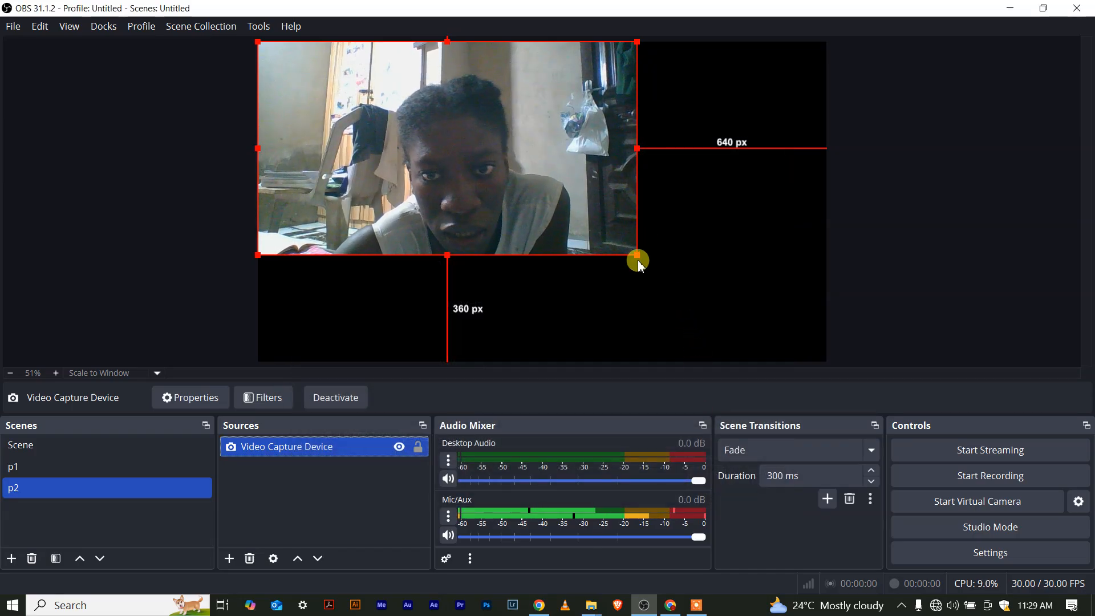
drag(637, 251, 787, 359)
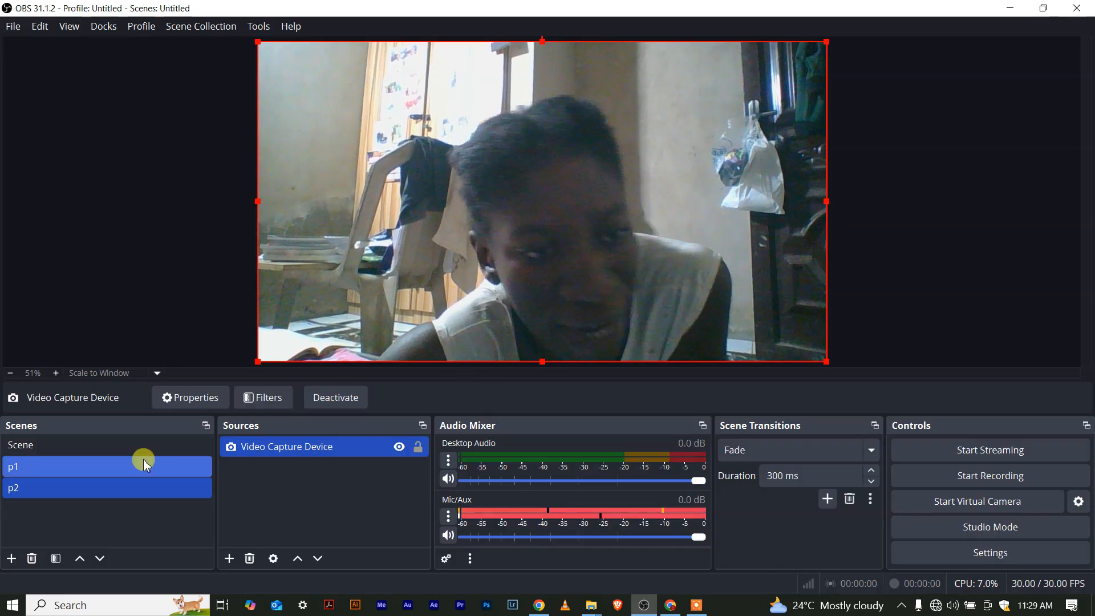
Check scene p1, return to p2, and add a new scene named p3.
click(63, 469)
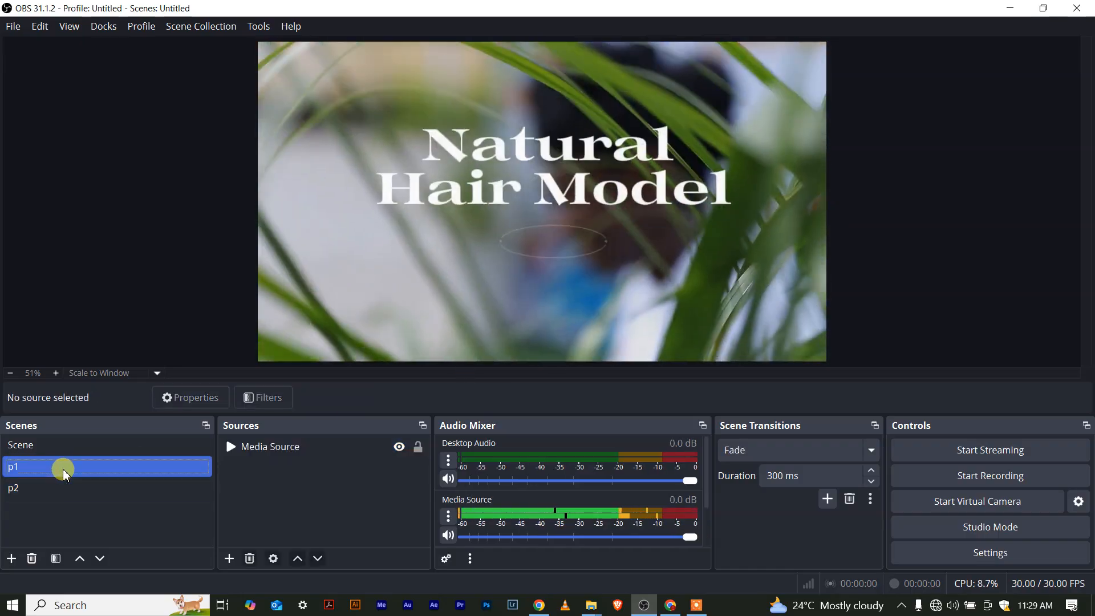
click(64, 488)
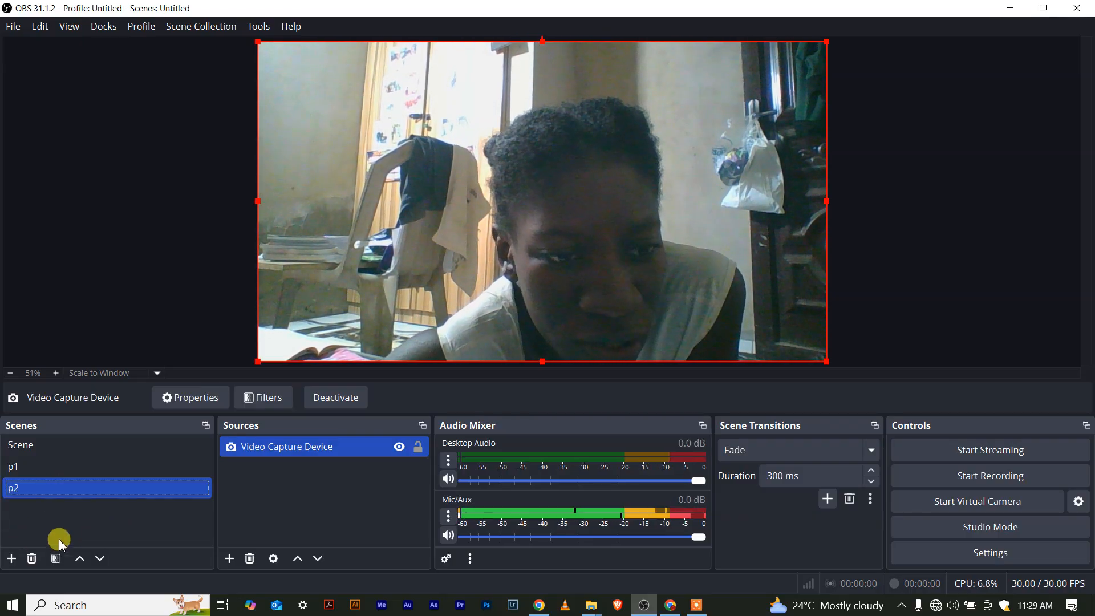
click(11, 559)
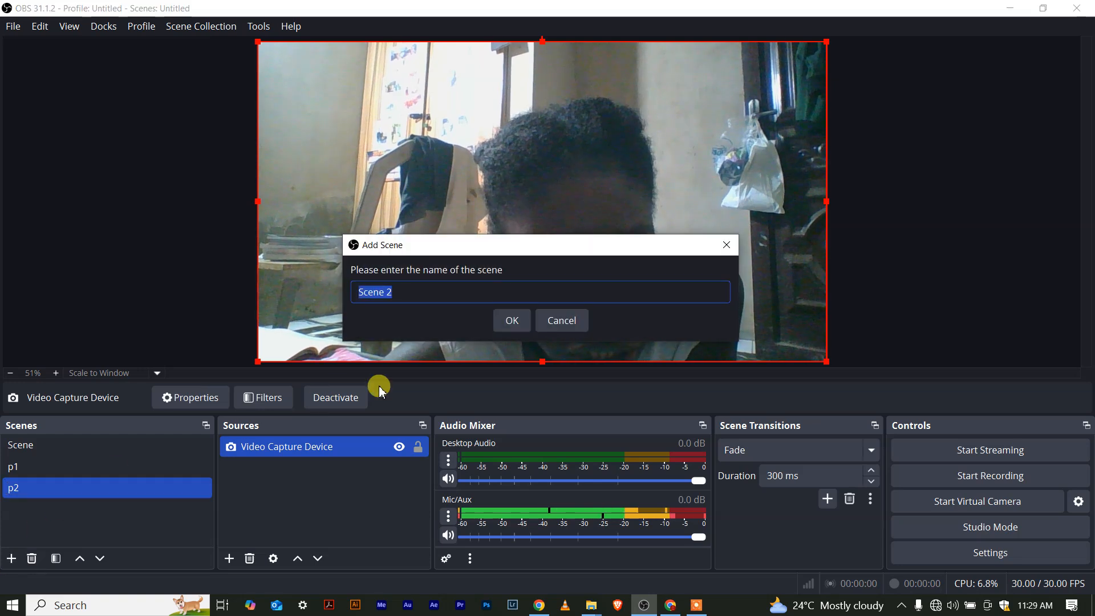
text(p3)
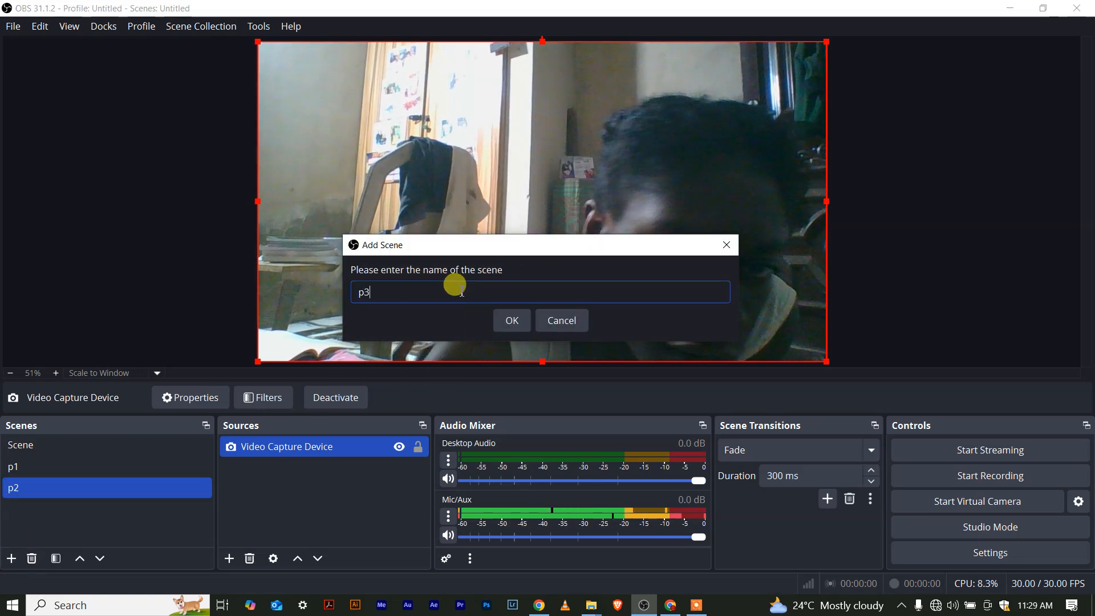
key(Return)
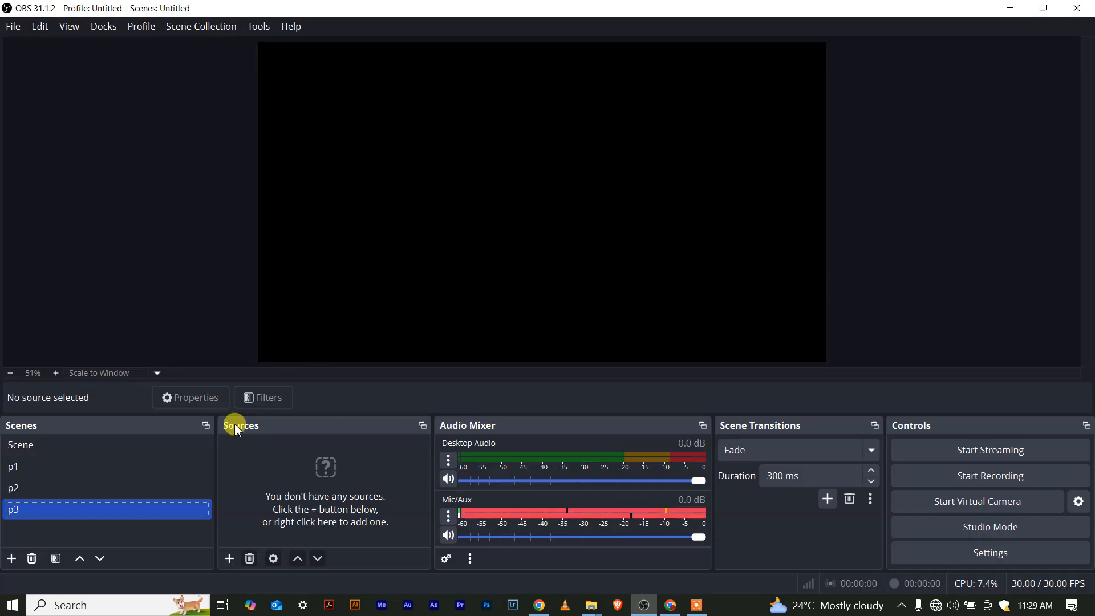
Add a Color Source to the p3 scene and set its color to dark blue #00007f.
click(231, 559)
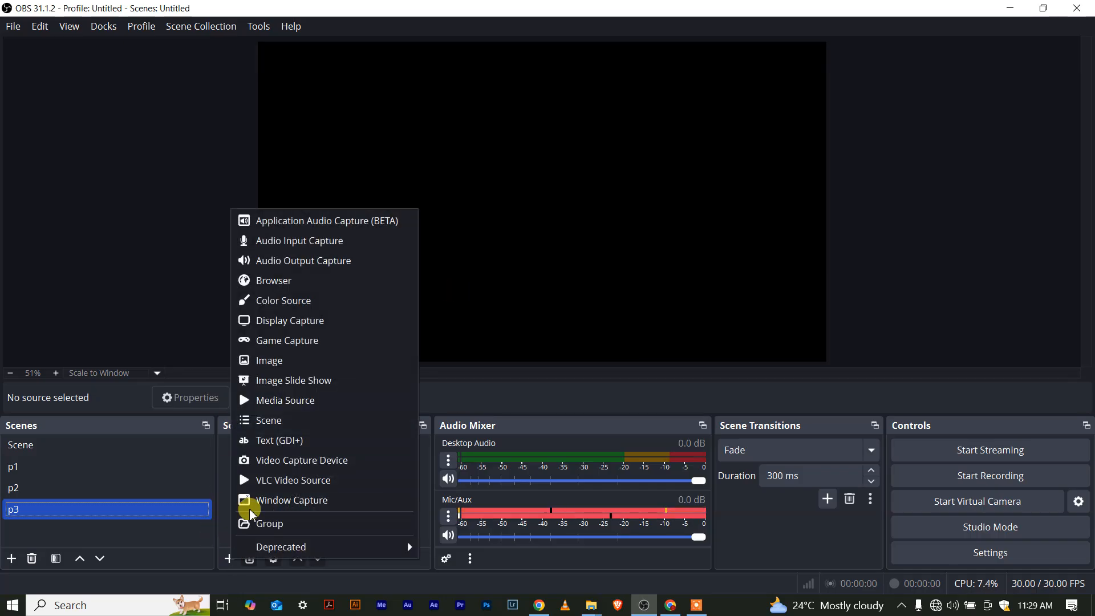
click(297, 302)
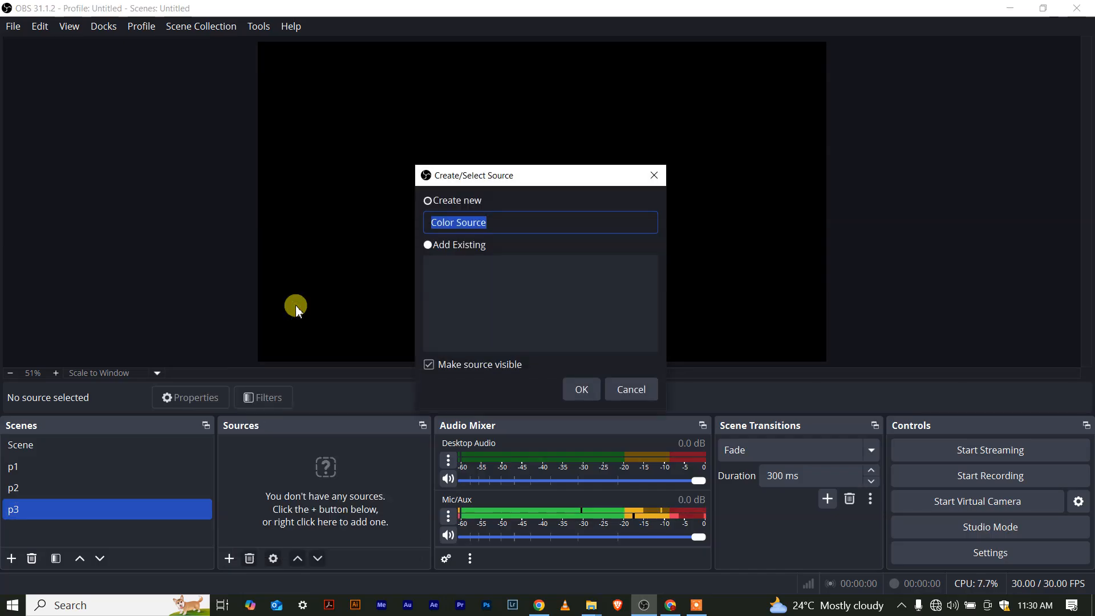
click(580, 390)
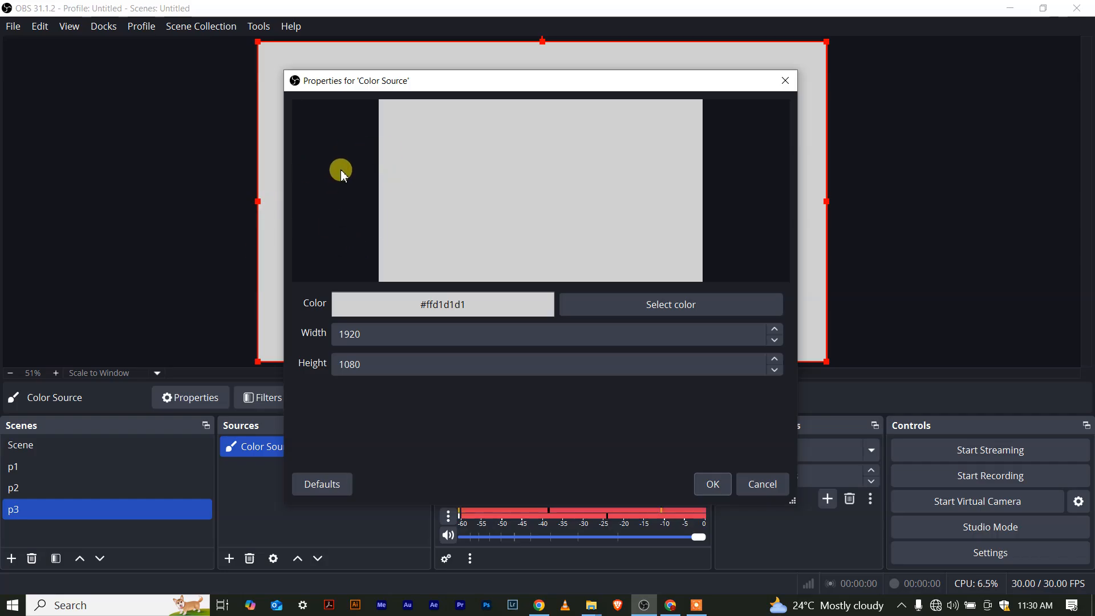
click(579, 313)
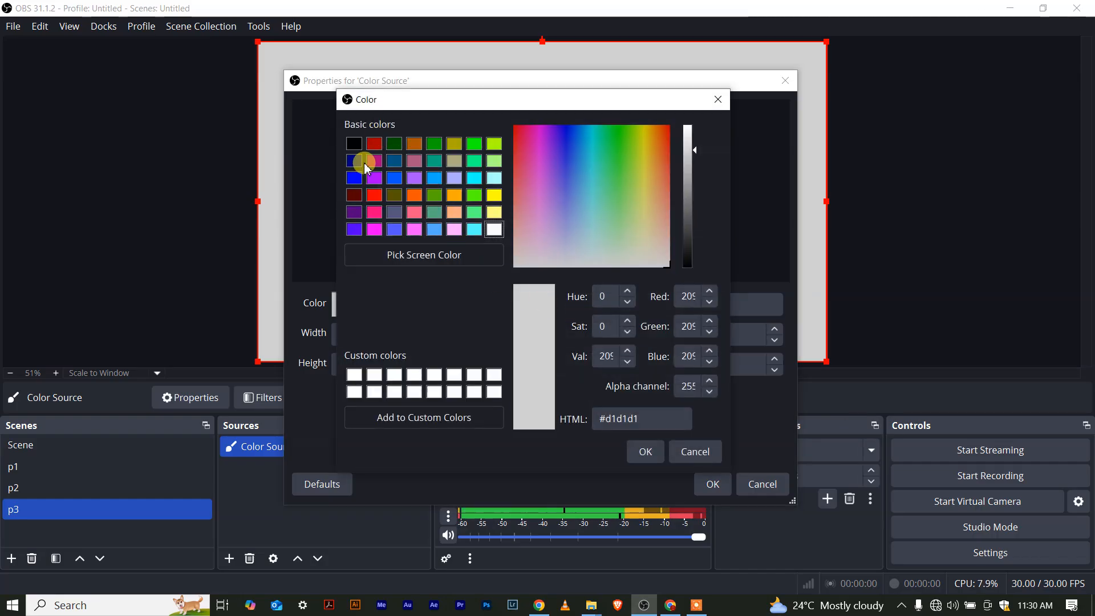
click(359, 165)
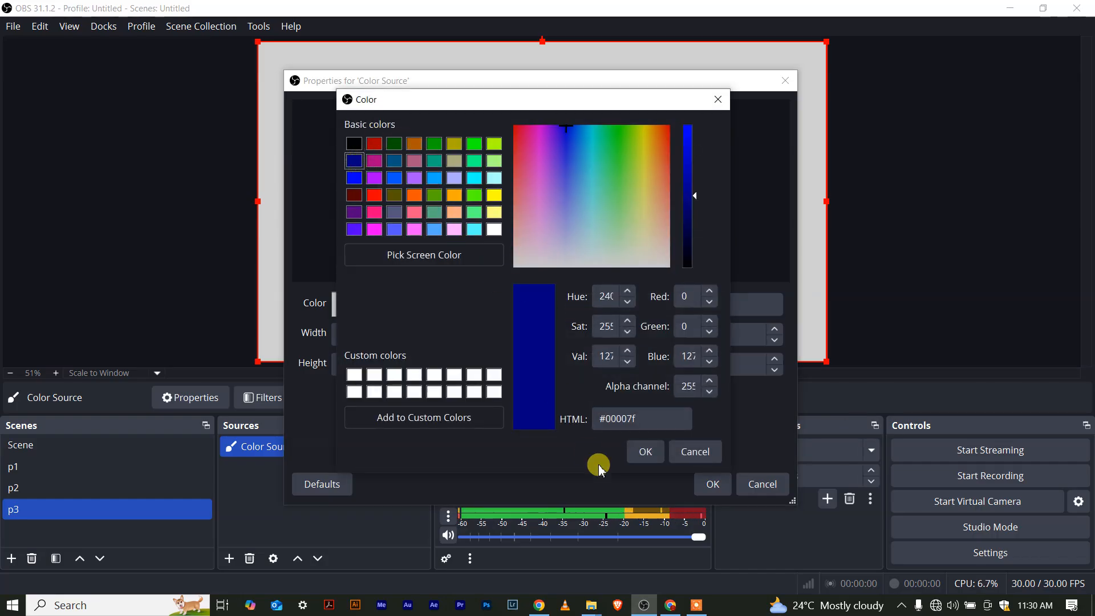
click(649, 450)
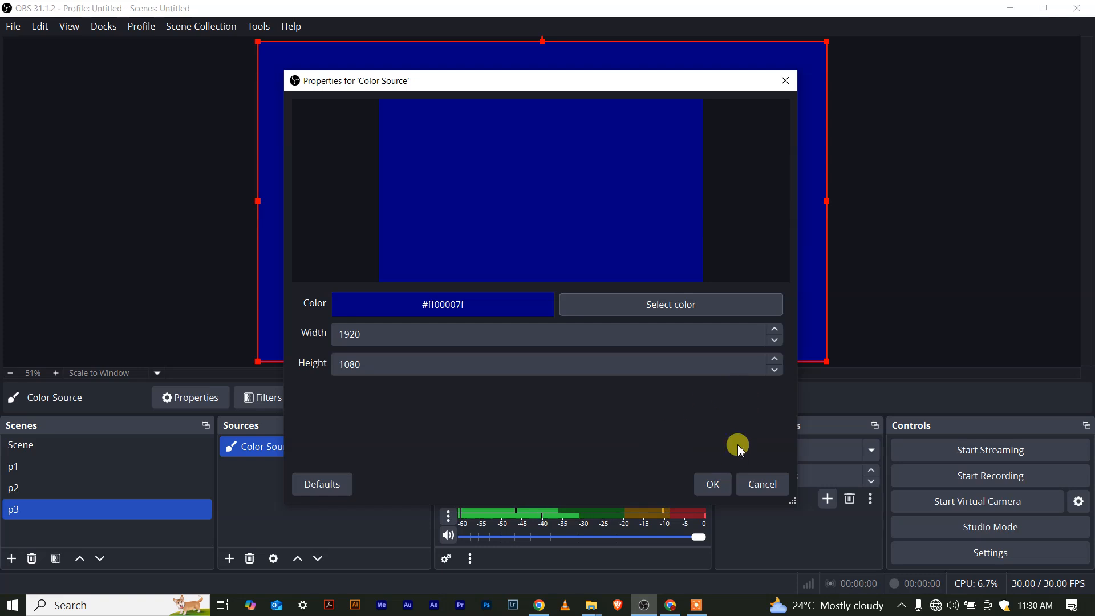
click(712, 487)
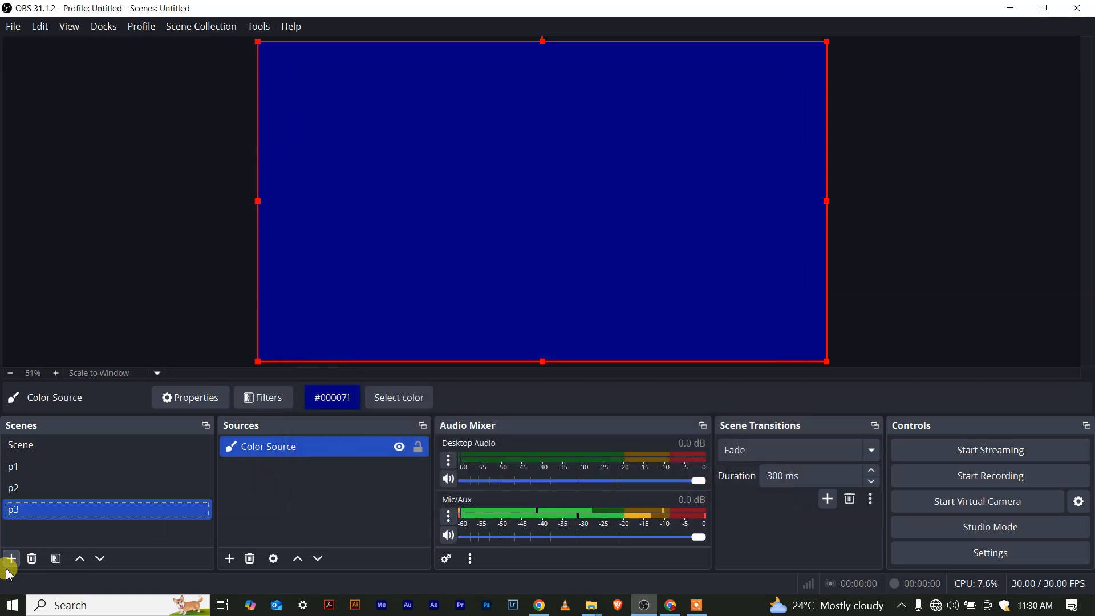
Add a new scene named p4.
click(9, 560)
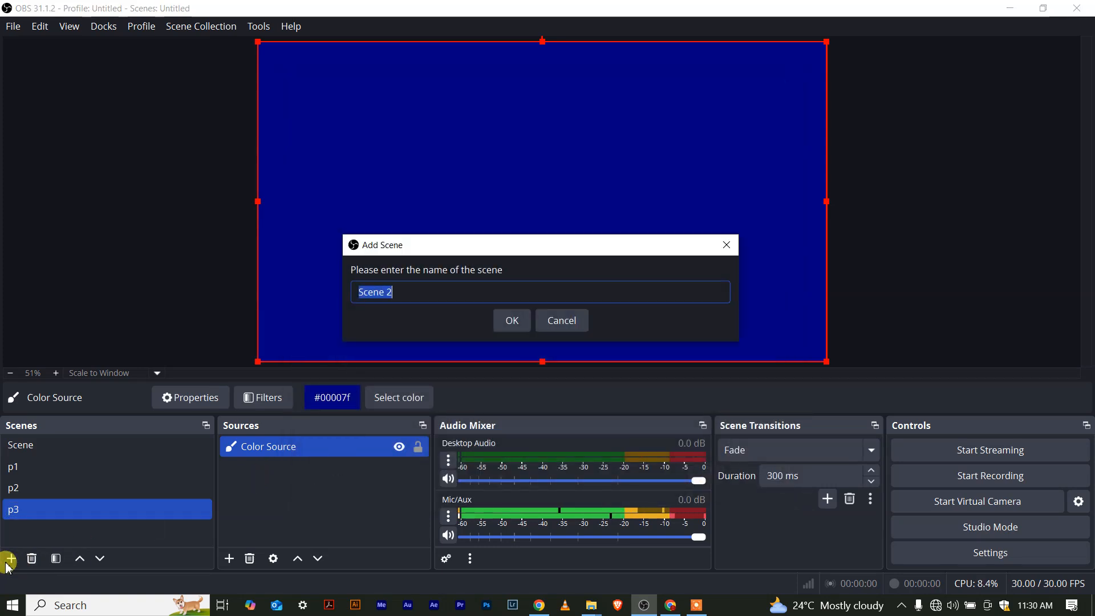
text(p)
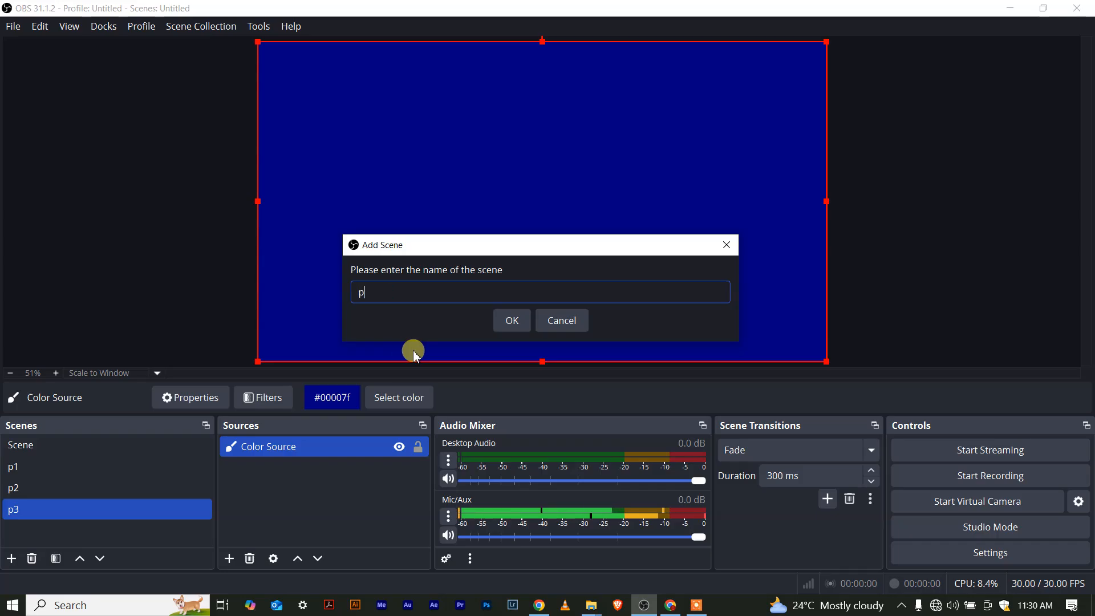
text(4)
click(502, 320)
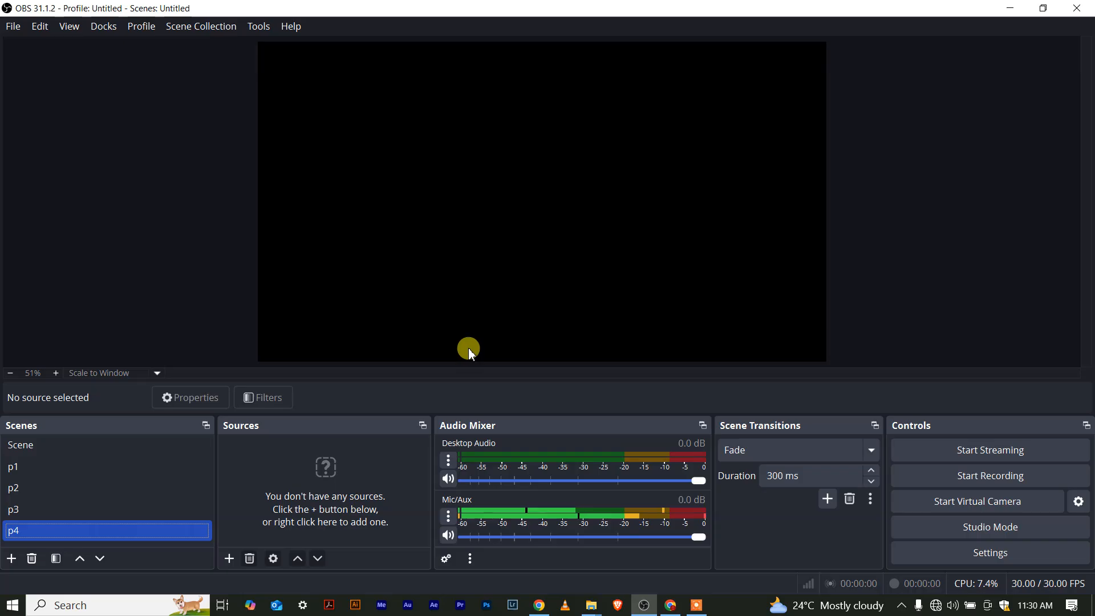
Create a new visible Image Slide Show source in the p4 scene.
click(238, 560)
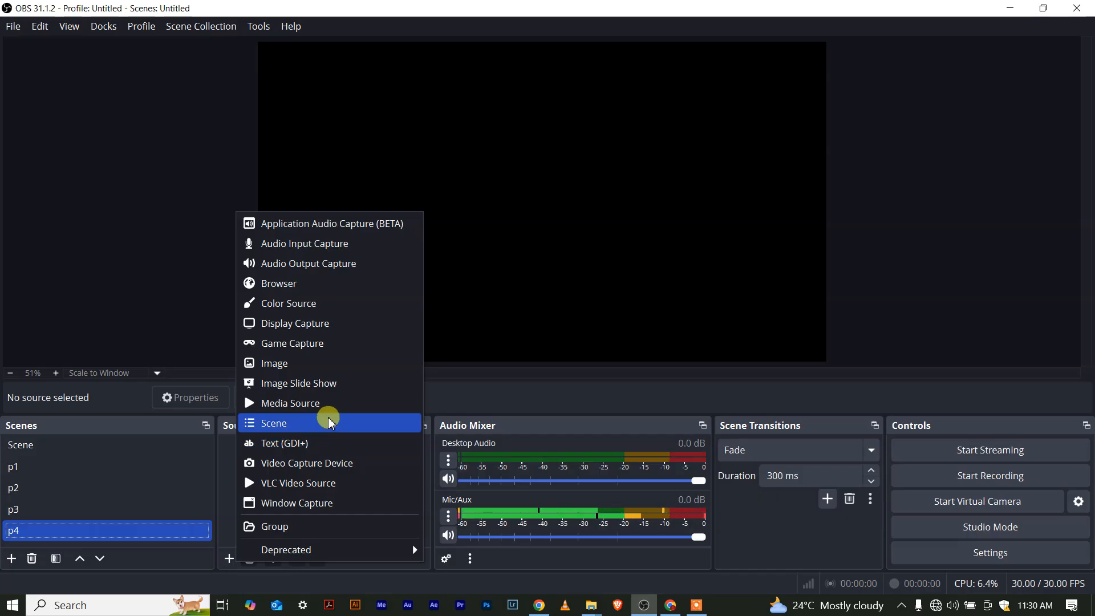
click(302, 385)
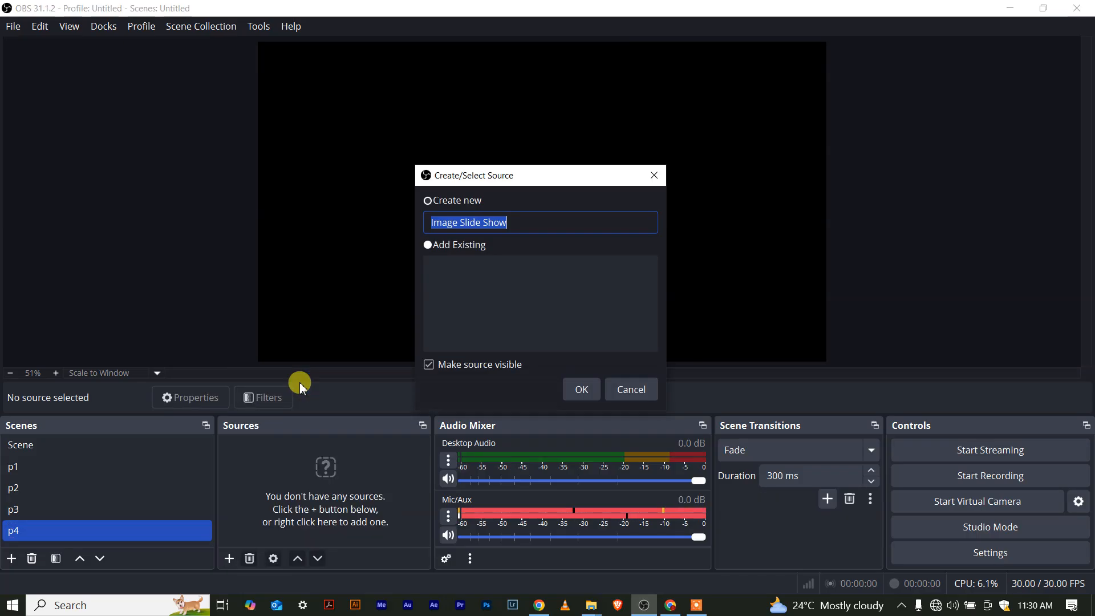
click(580, 390)
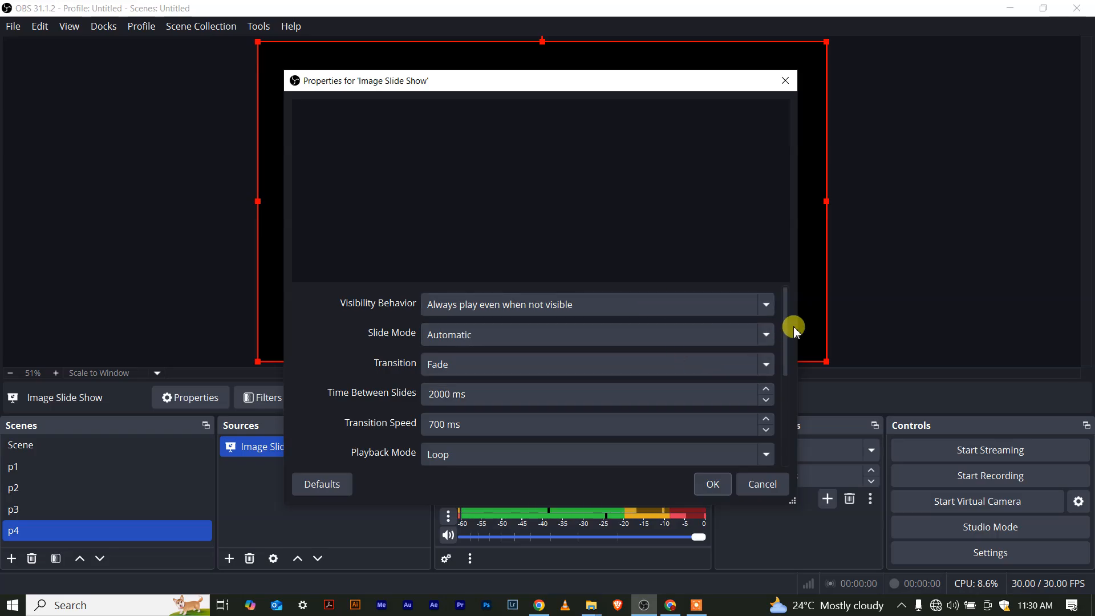
Add all images from the speech therapy folder inside obs tutorial to the slide show and accept its properties.
drag(785, 361, 765, 435)
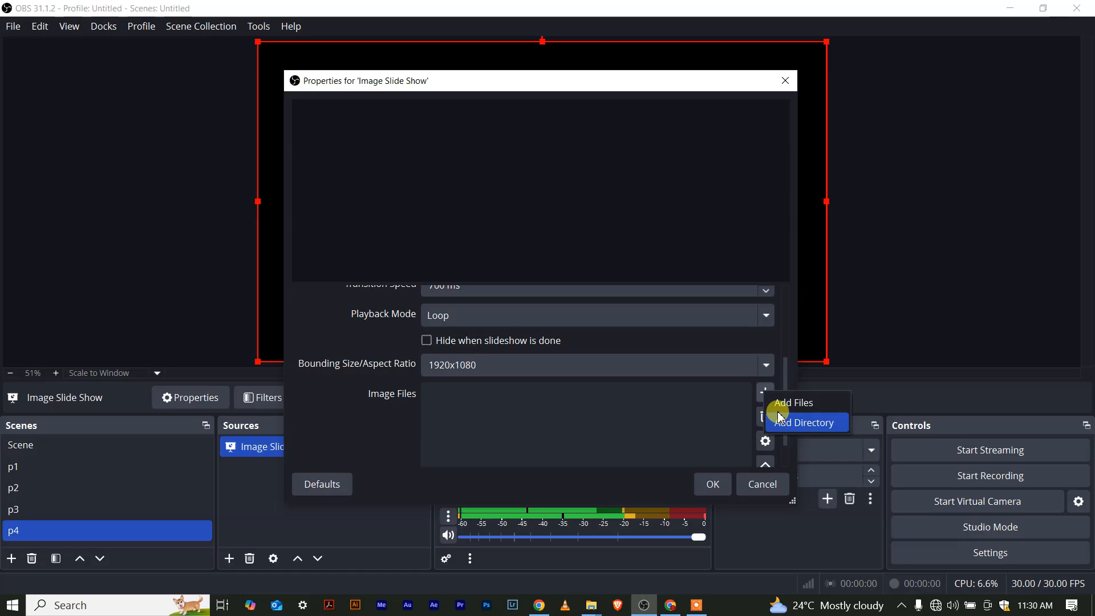
click(786, 406)
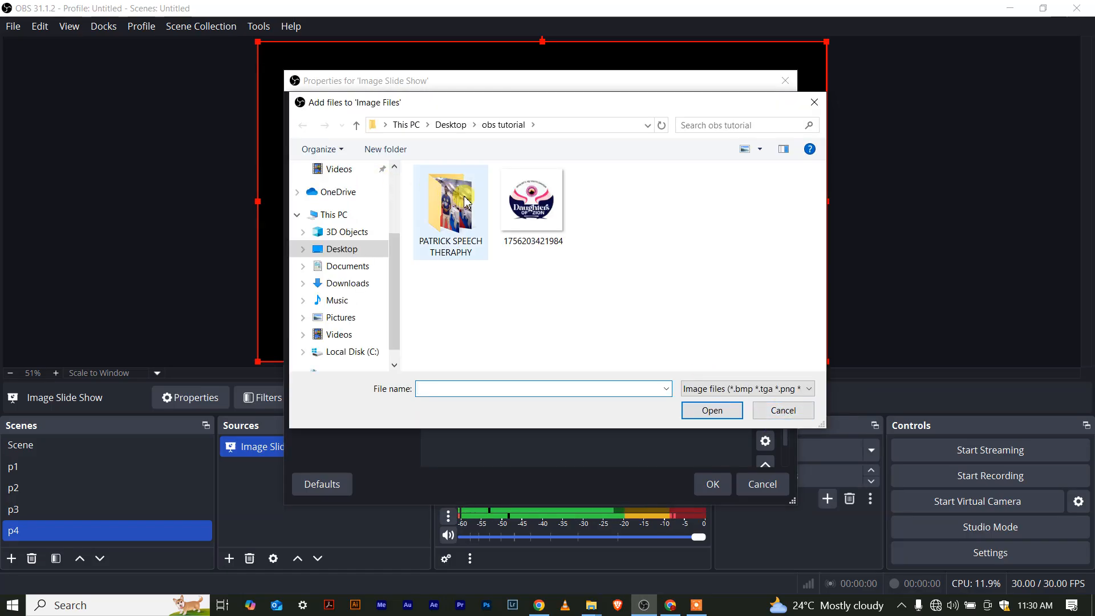
click(469, 202)
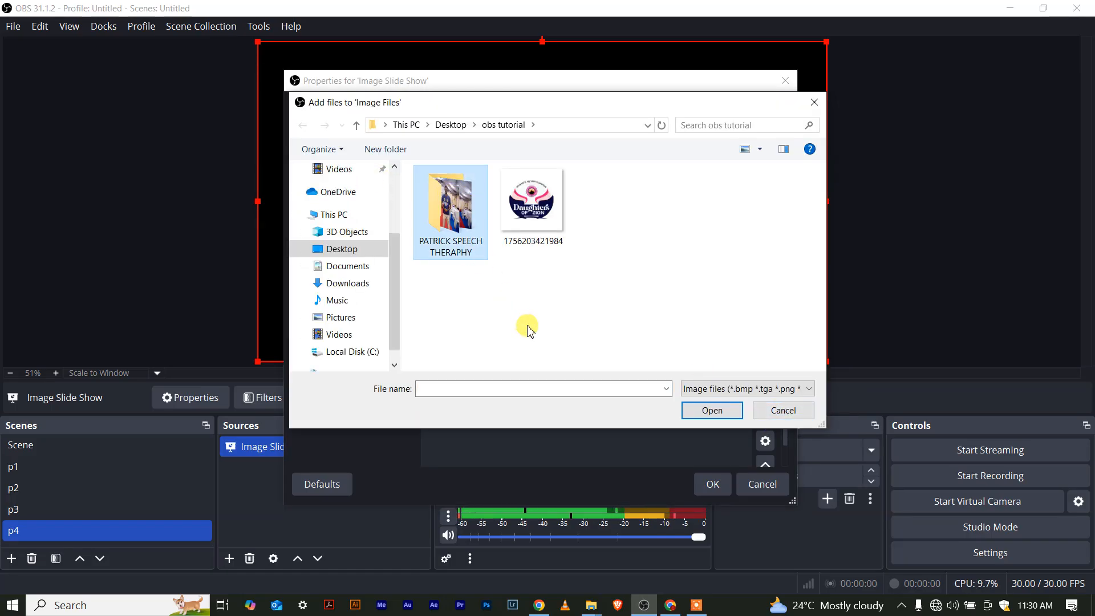
click(710, 411)
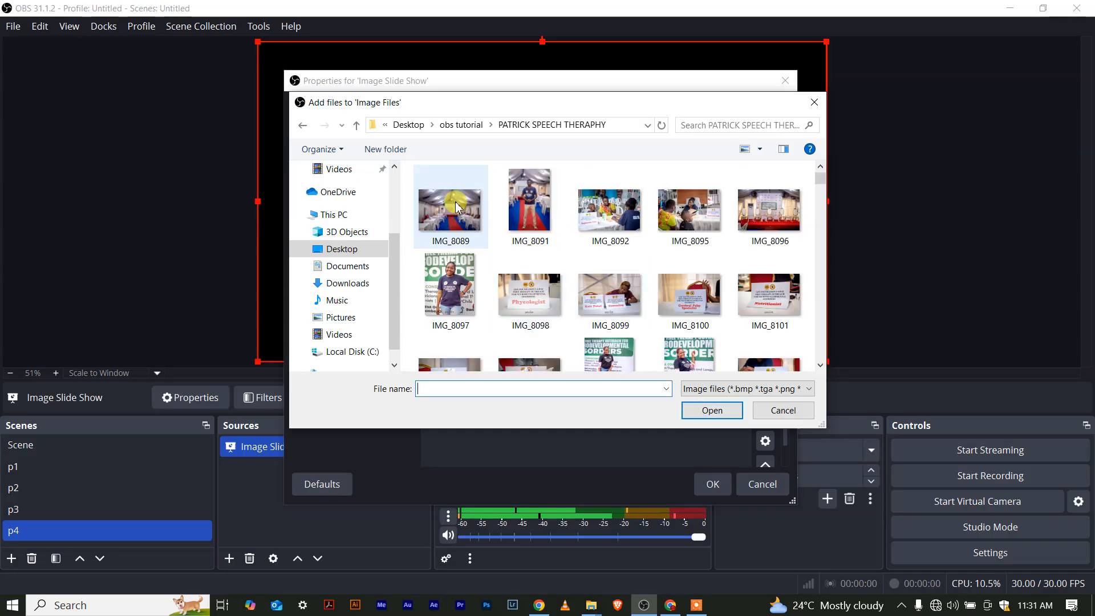
key(ctrl+a)
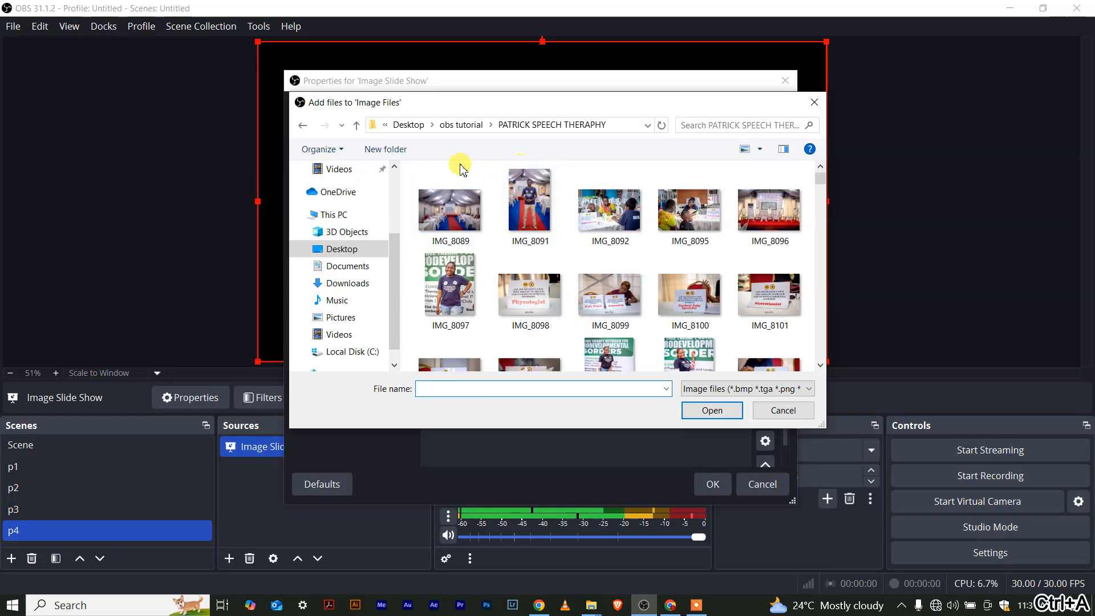
drag(416, 179, 788, 294)
click(720, 409)
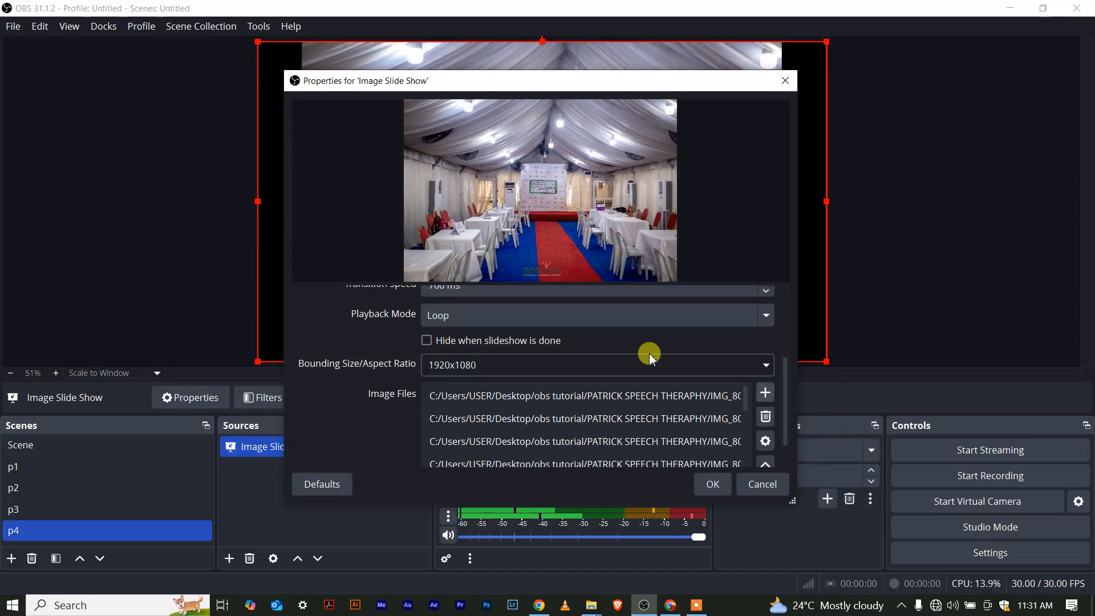
click(720, 492)
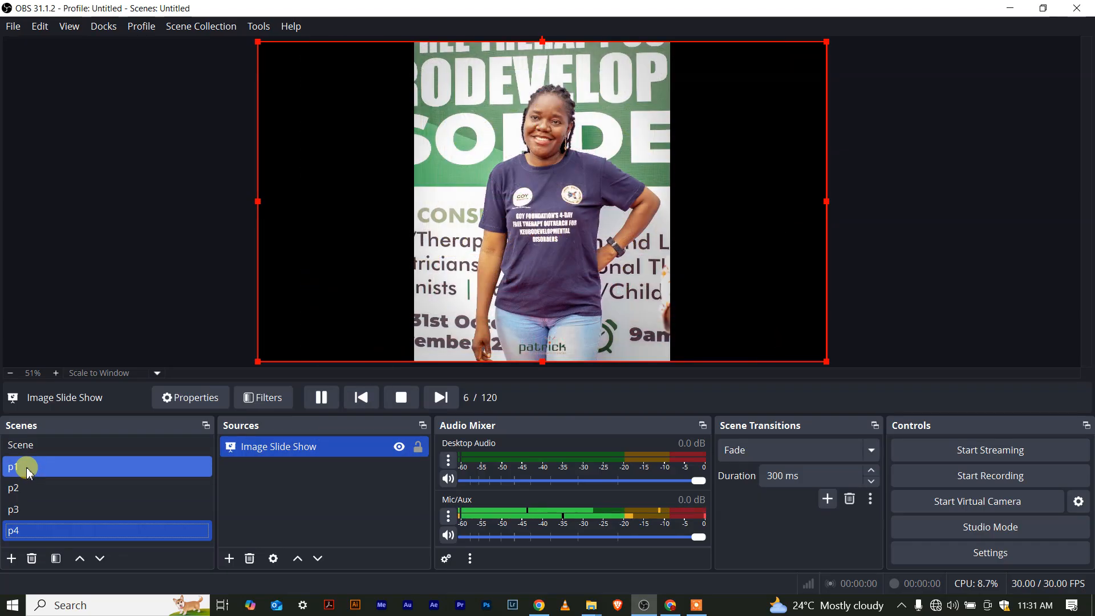
Preview scene p1, return to p4, and review the source types that can be added.
click(26, 467)
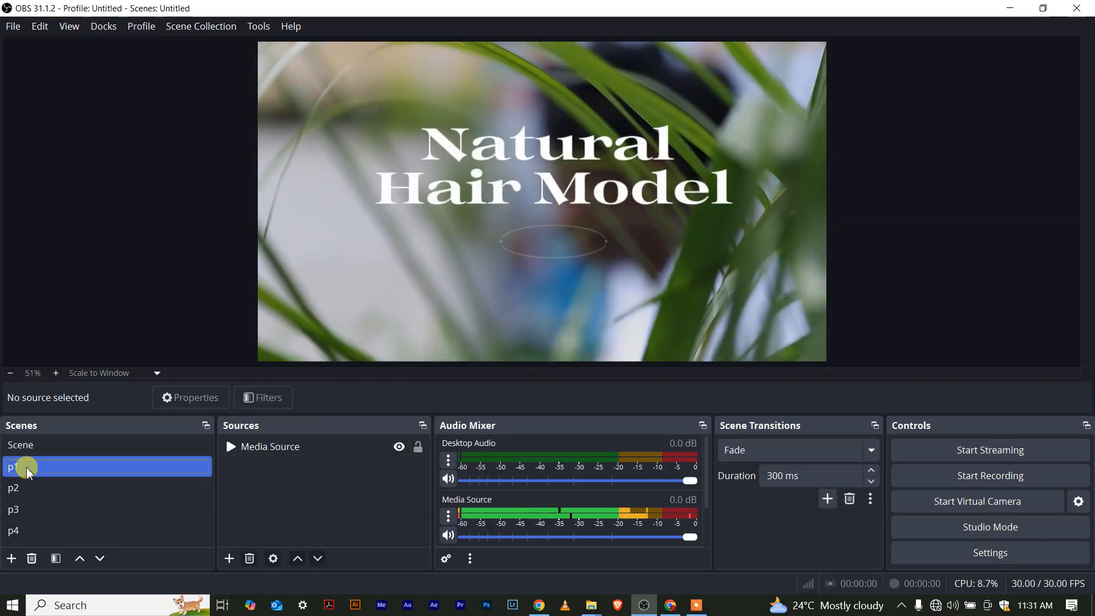
click(23, 532)
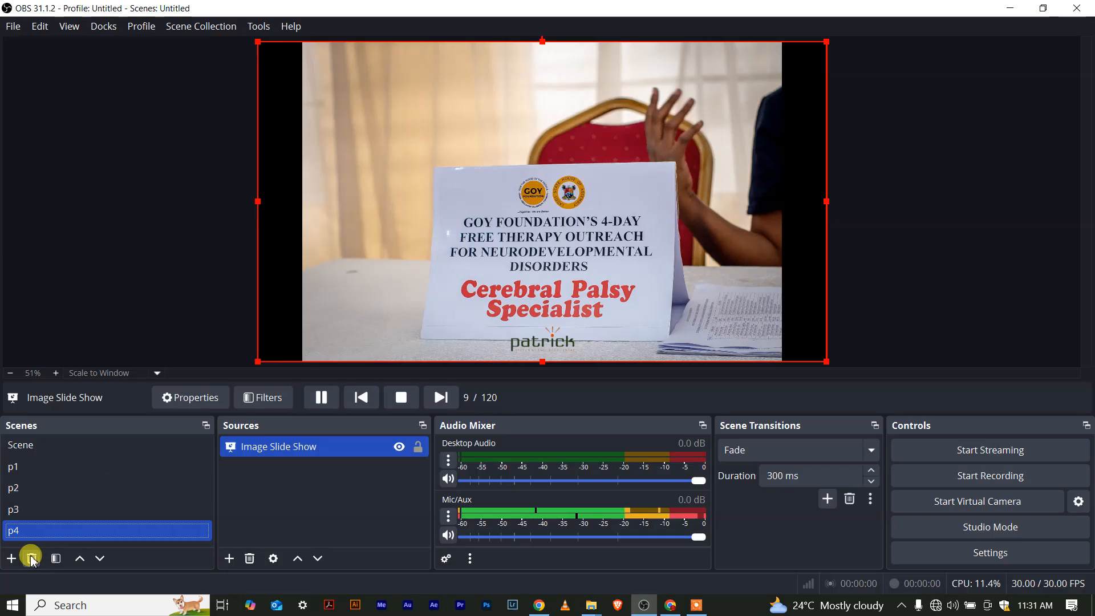
click(227, 559)
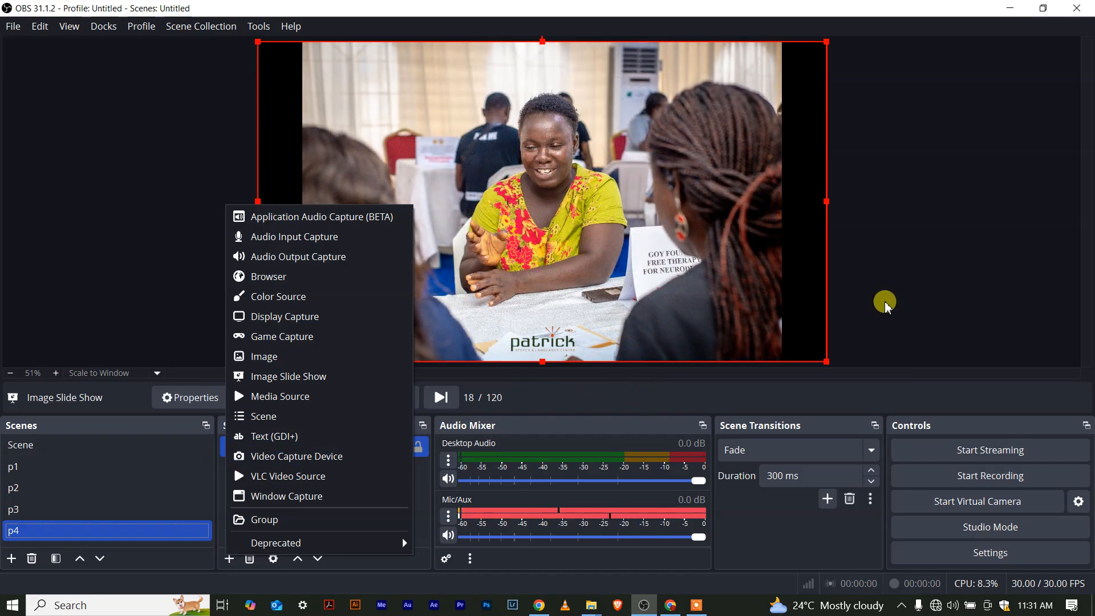
click(886, 307)
Duplicate scene p4 as a new scene named p4 2.
click(145, 514)
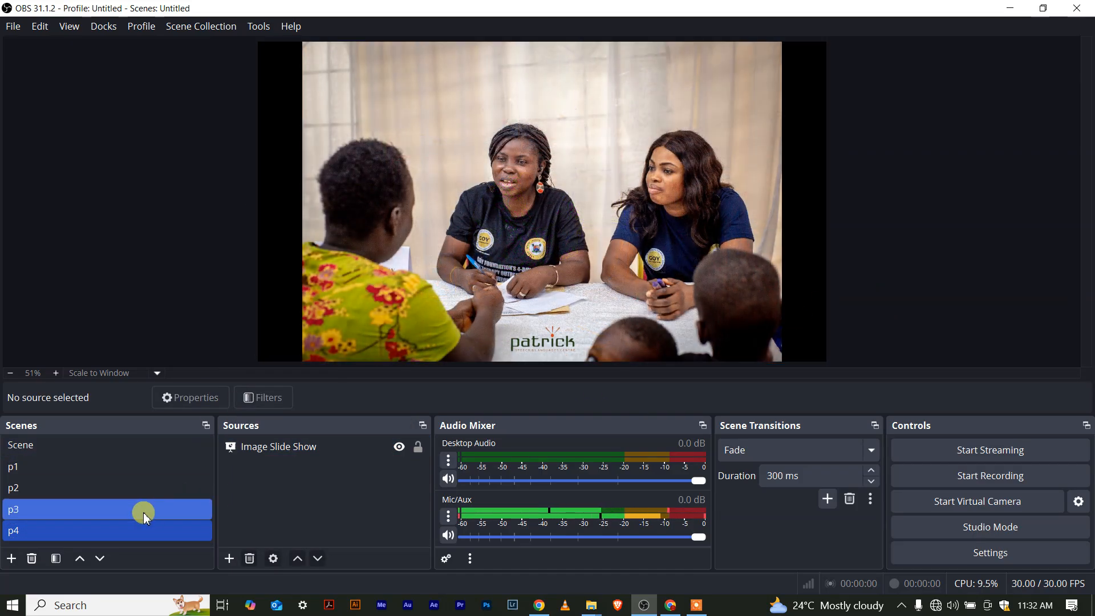
right_click(98, 530)
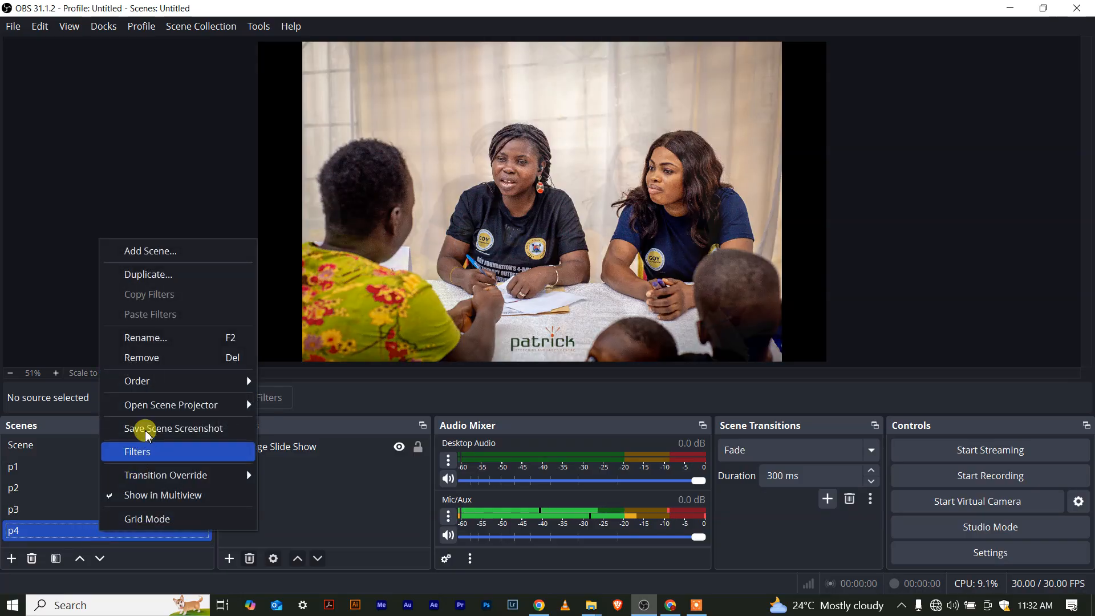
click(144, 276)
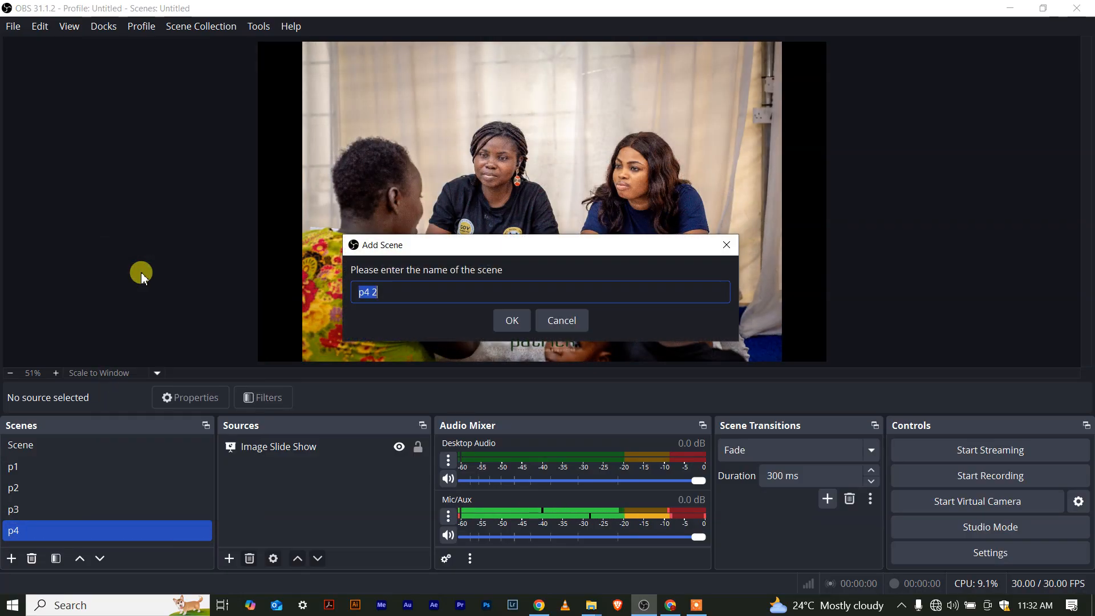
click(511, 321)
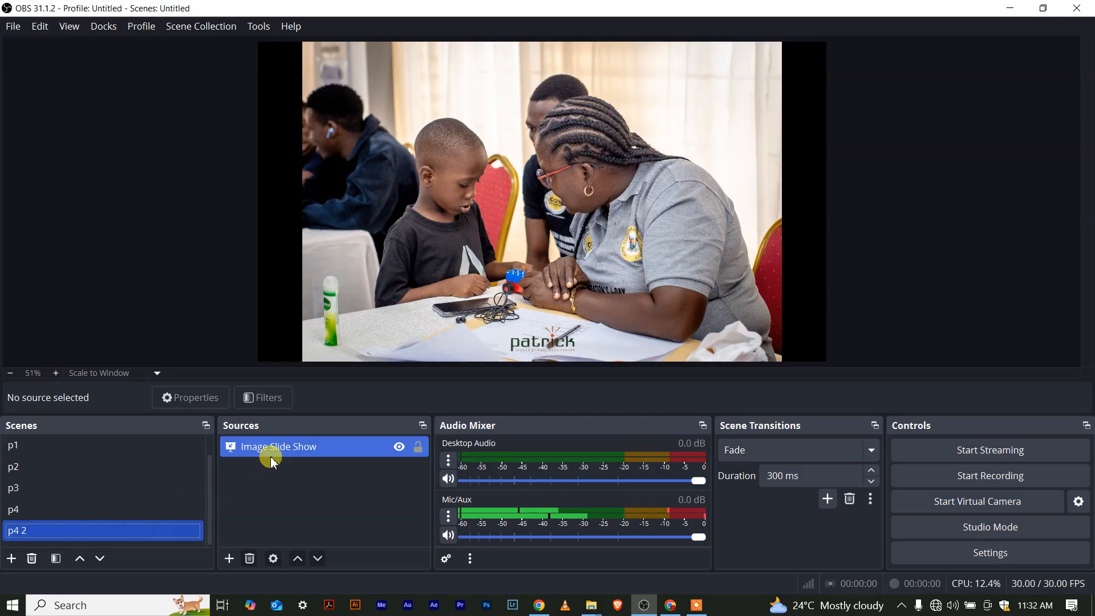
Add the existing Video Capture Device to the p4 2 scene as a visible source.
click(229, 559)
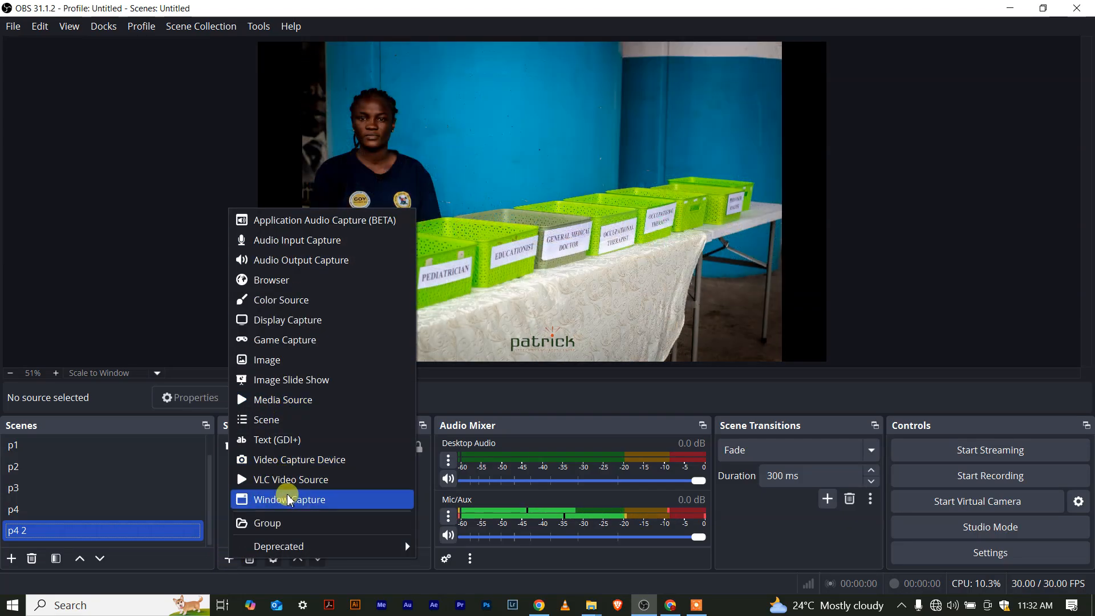
click(284, 460)
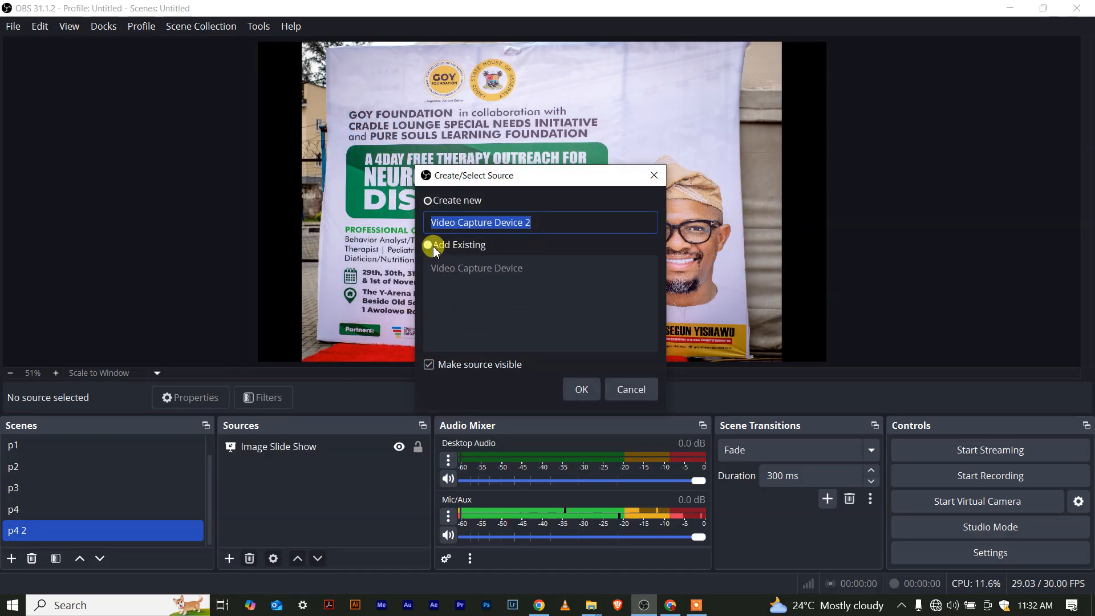
click(434, 247)
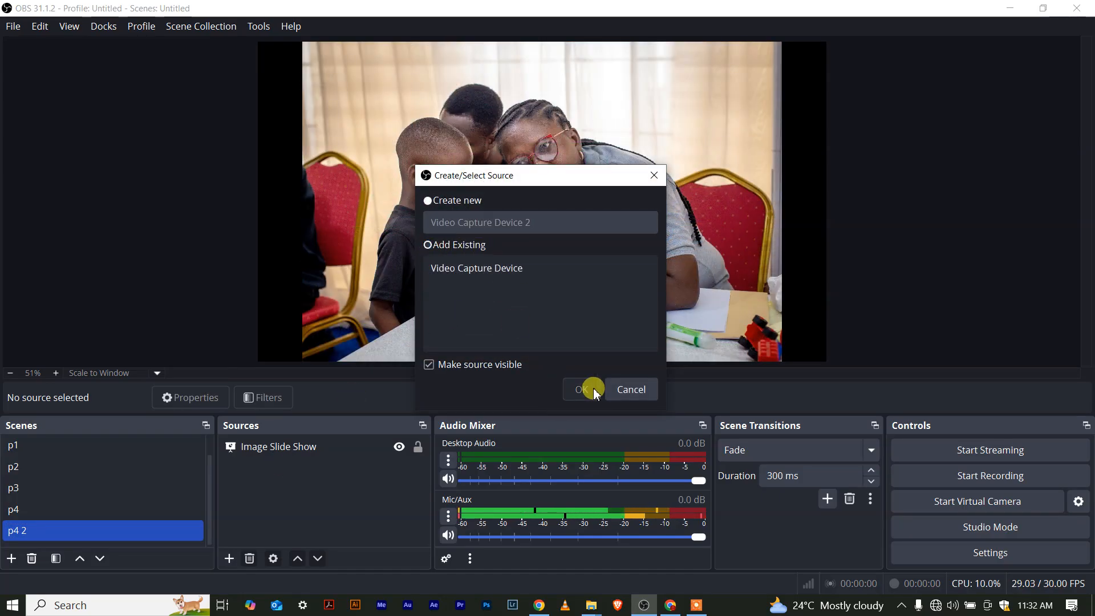
click(451, 269)
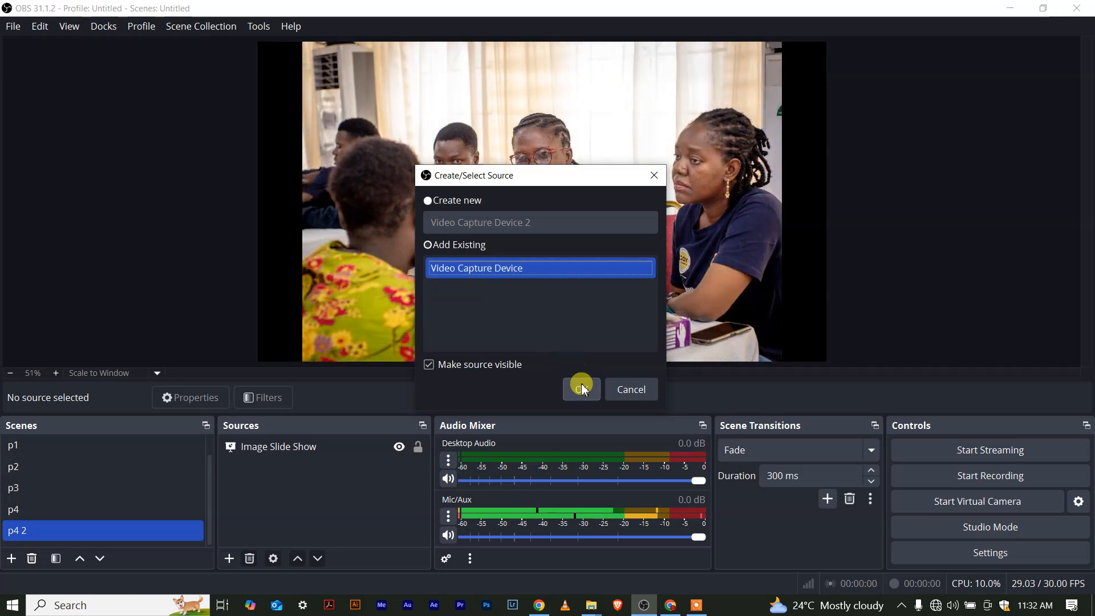
click(582, 388)
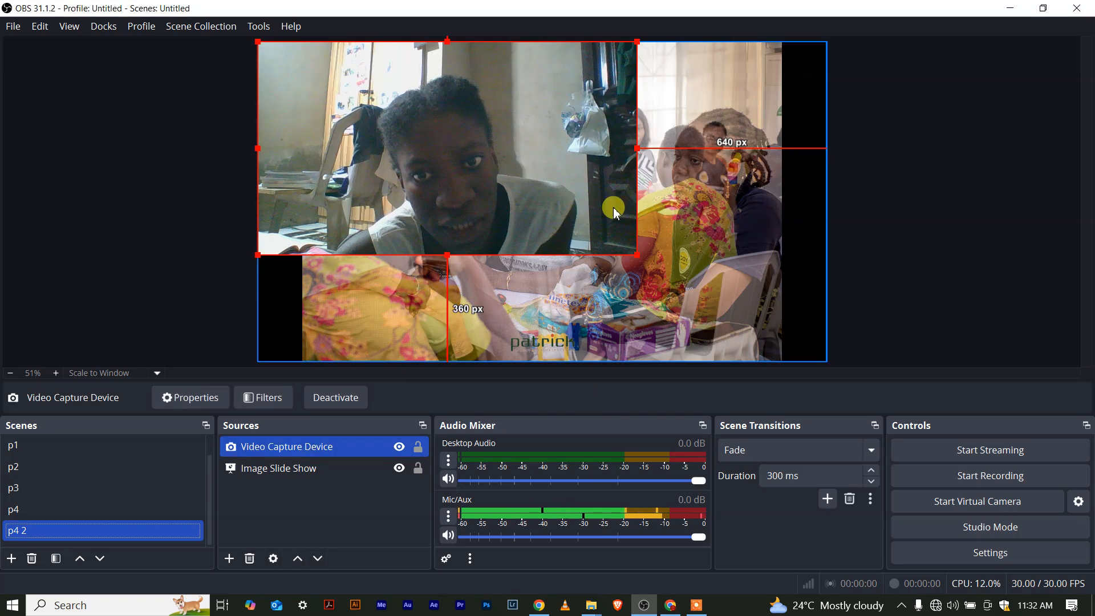
Shrink the webcam and fit it into the canvas's upper-left corner, about 1400 px from the right edge and 790 px from the bottom.
drag(639, 244, 631, 292)
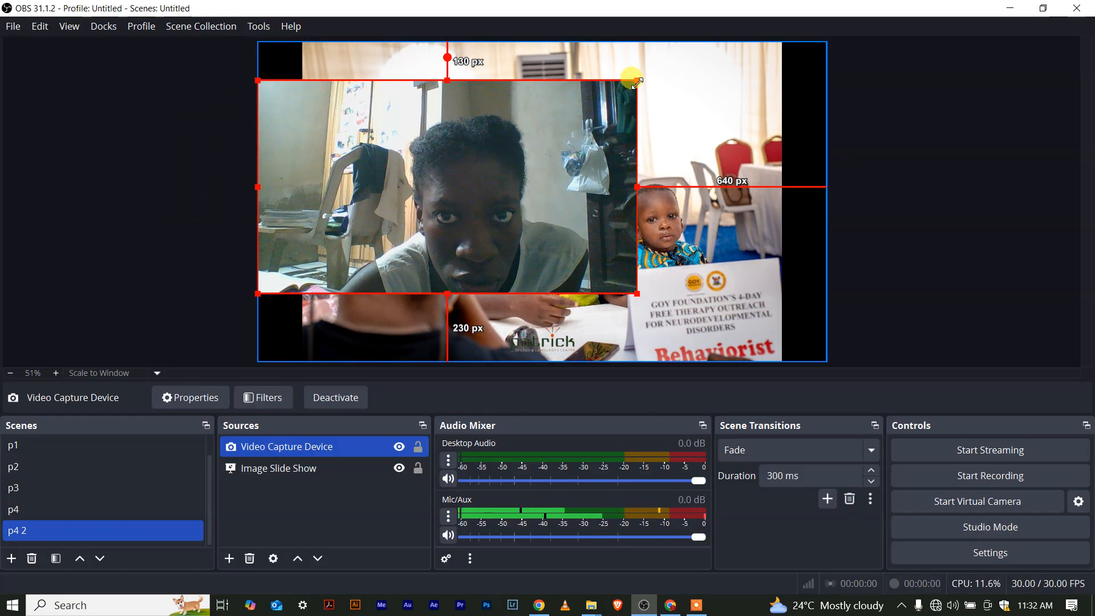
drag(637, 80, 447, 189)
drag(346, 242, 351, 97)
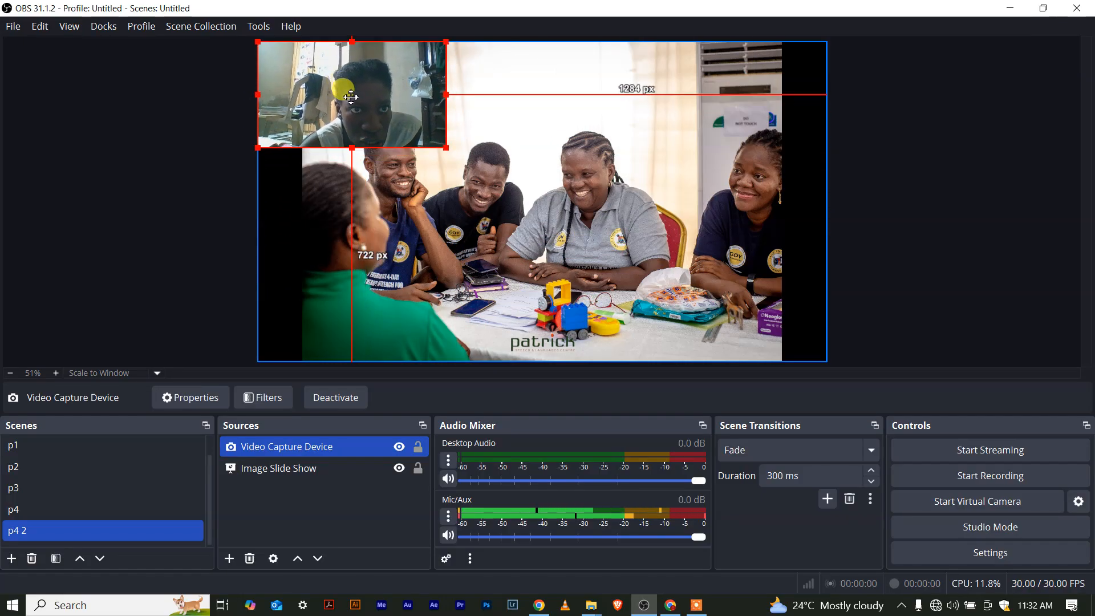
drag(444, 140, 390, 129)
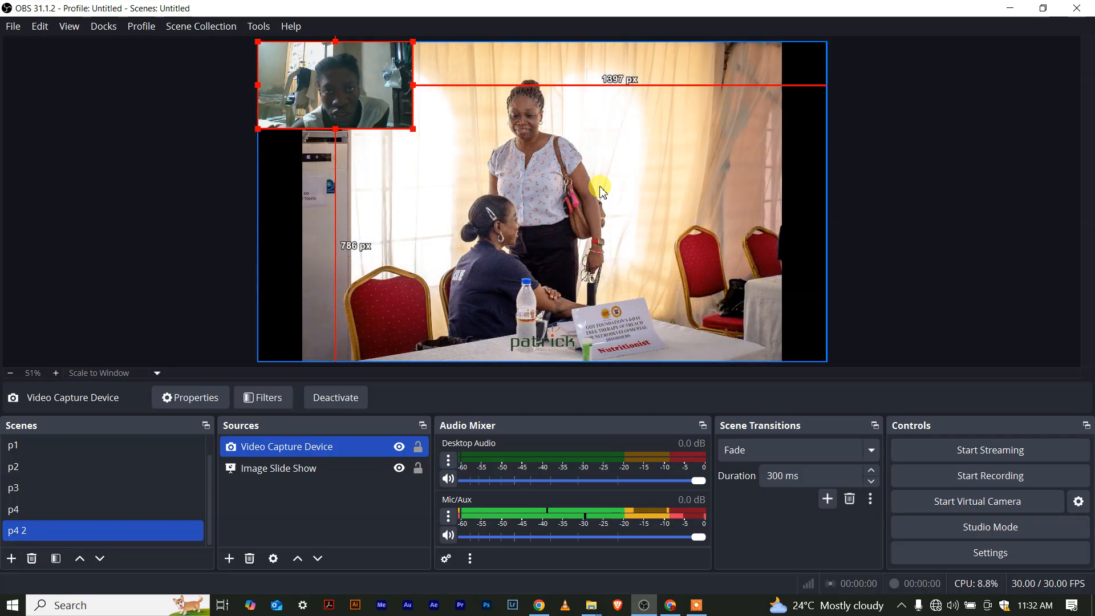
click(571, 166)
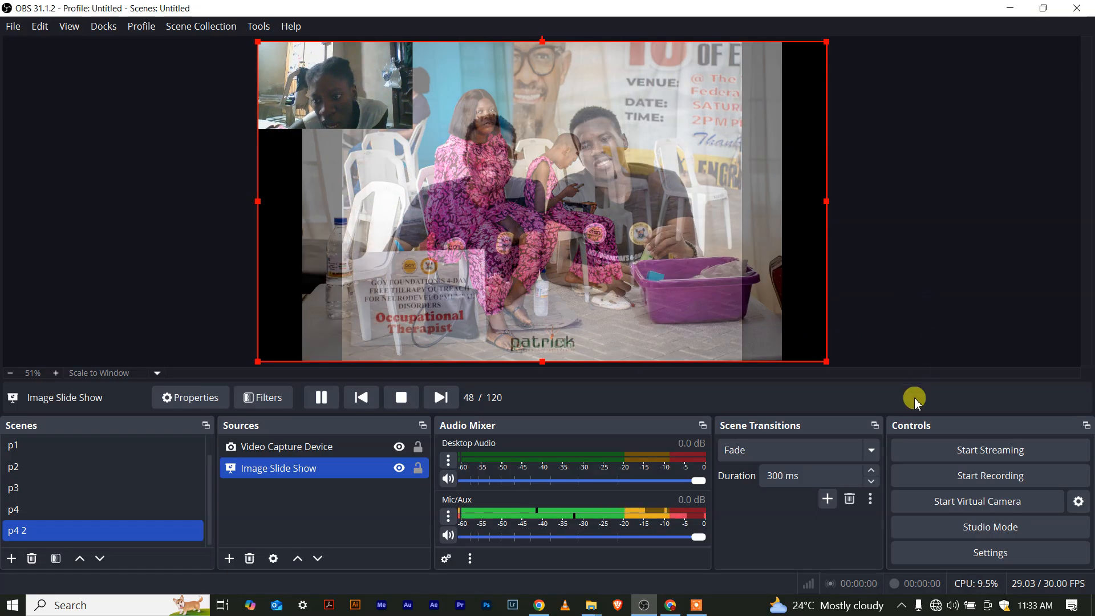
Enable Studio Mode and change the Cut quick transition to Fade.
click(962, 534)
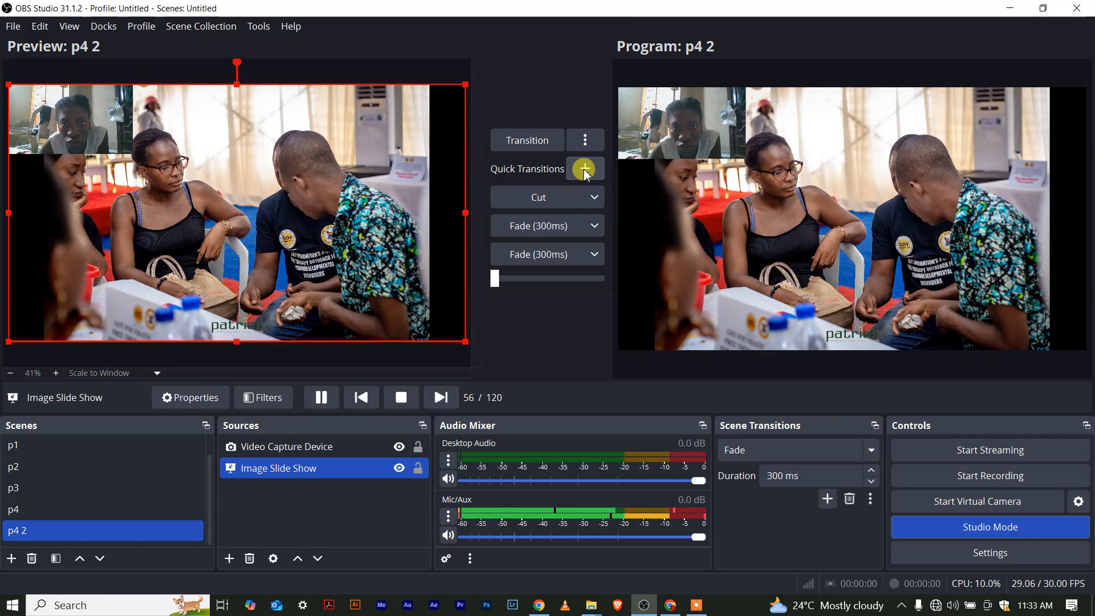
click(585, 143)
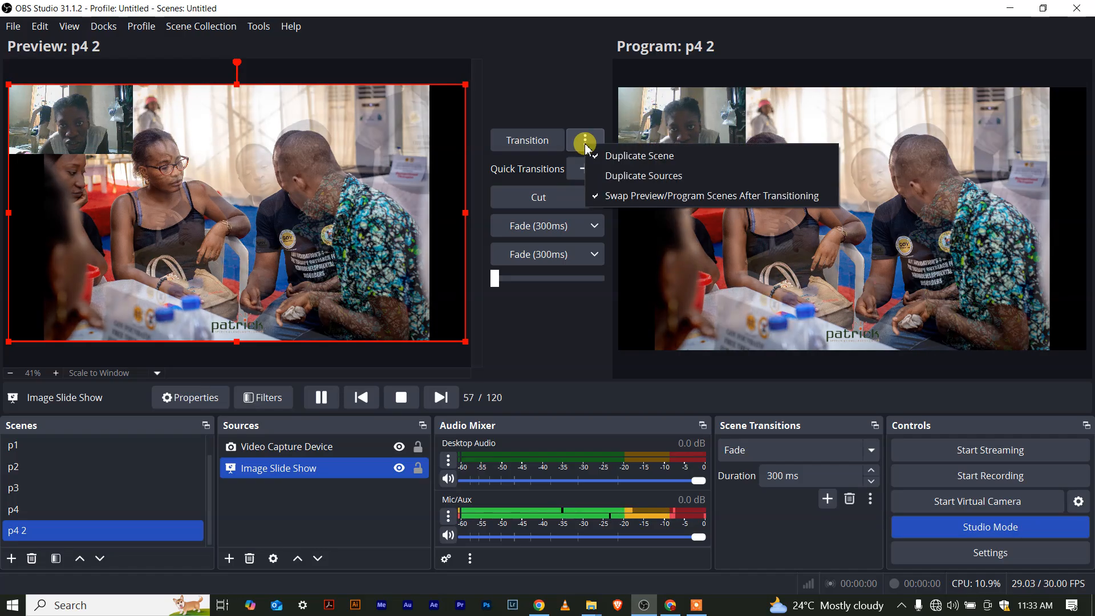
click(565, 202)
click(596, 198)
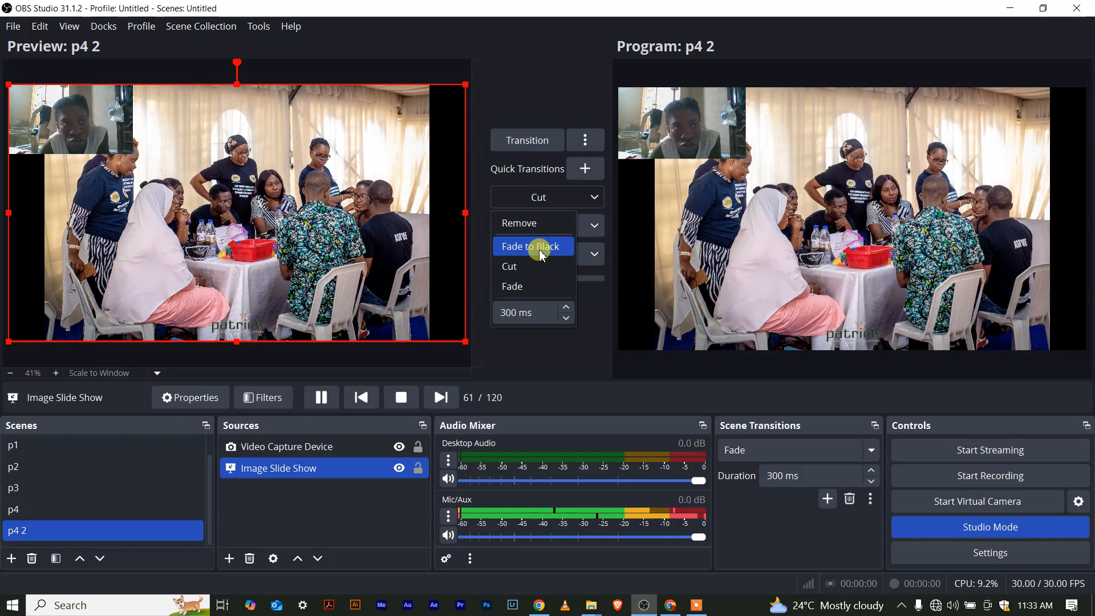
click(521, 287)
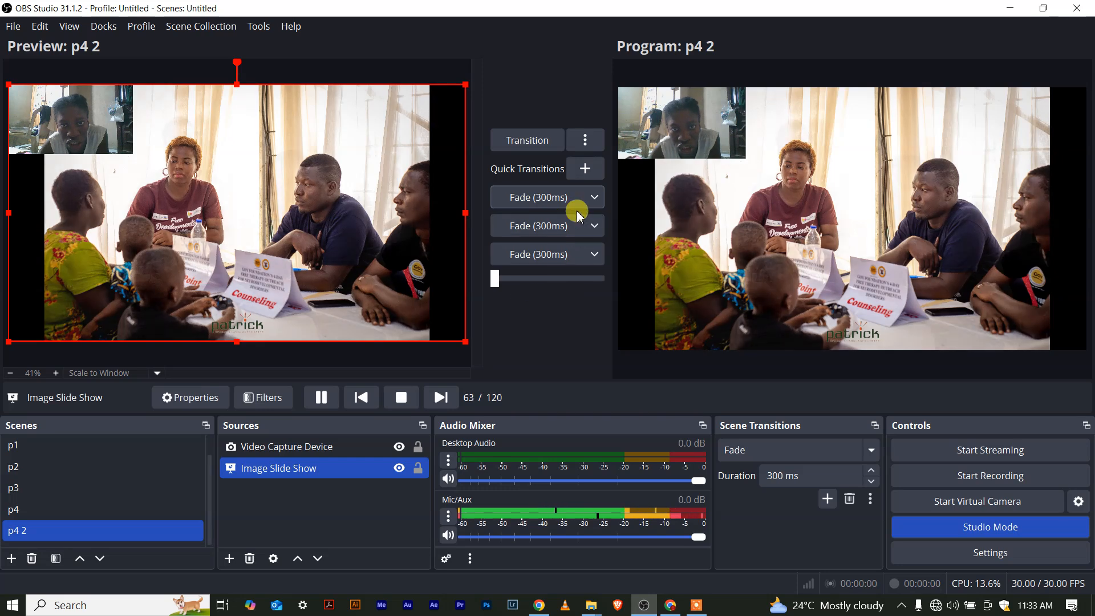
Transition scene p2 into the program output and swap it back with p4 2.
click(287, 448)
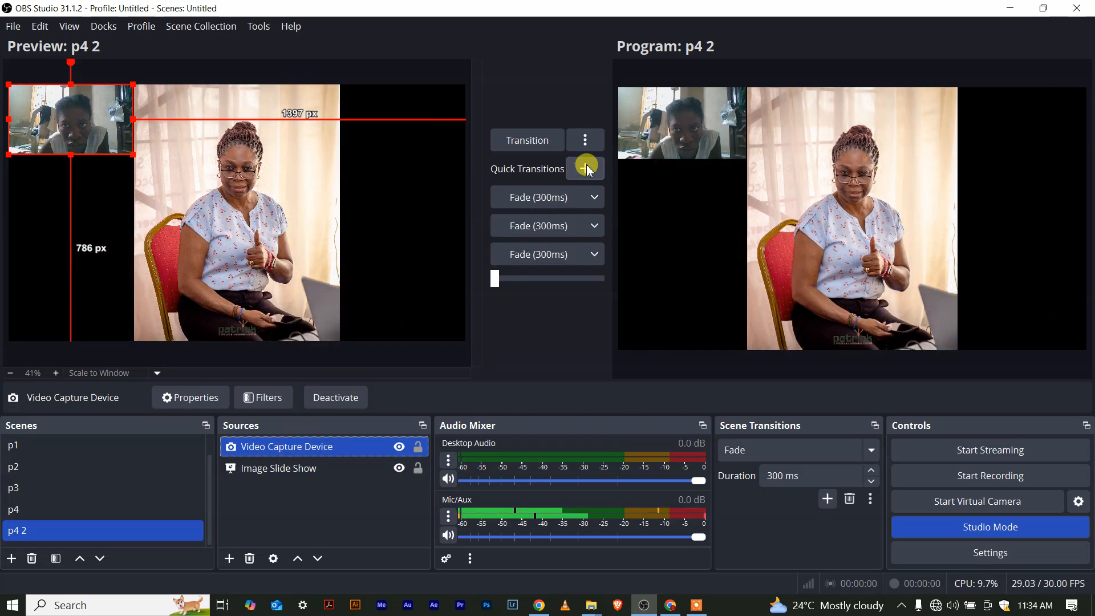
click(585, 140)
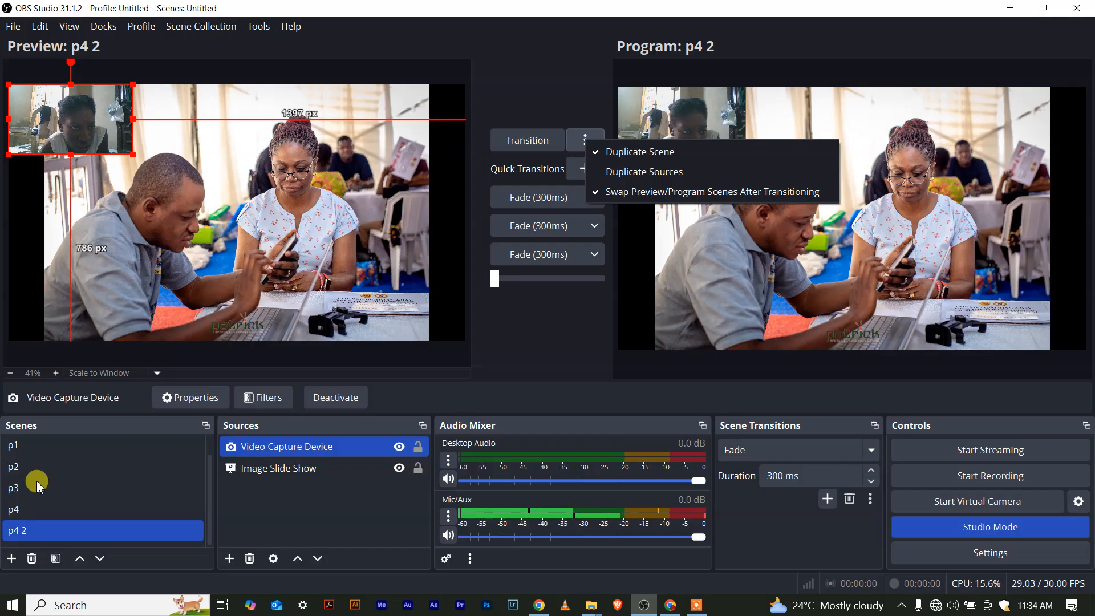
click(22, 466)
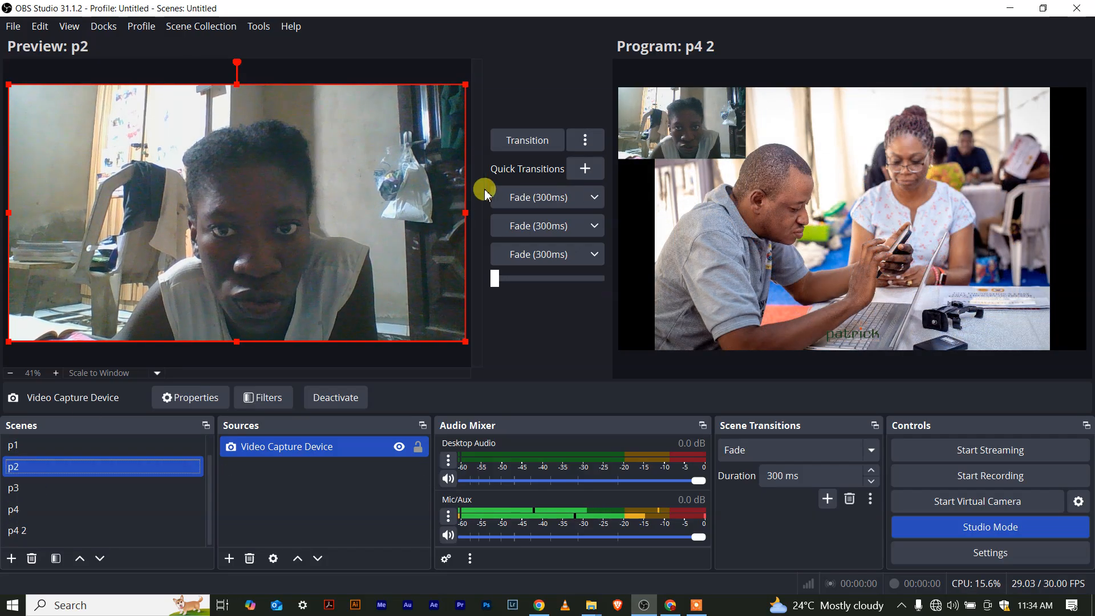
click(531, 141)
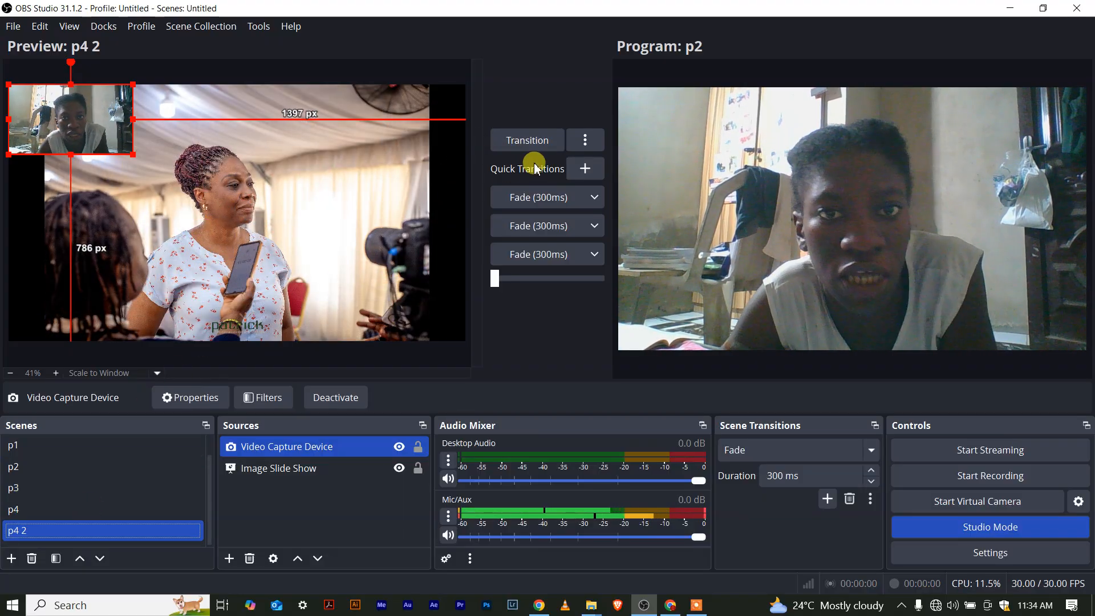
click(517, 141)
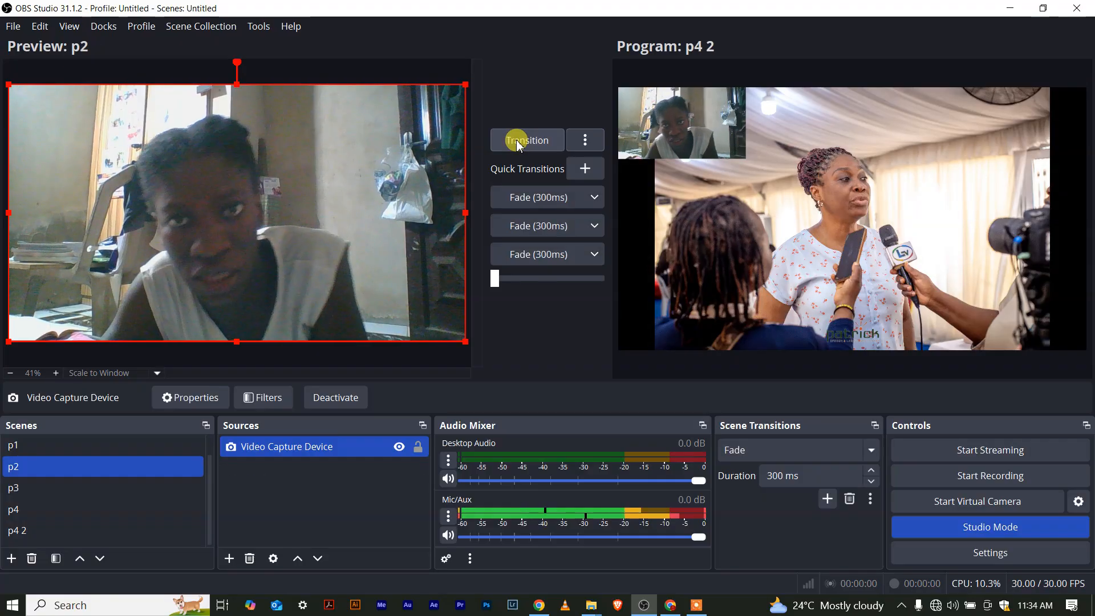
Preview scenes p3, p4 and p2, and transition scene p1 with its media source into the program output.
click(55, 488)
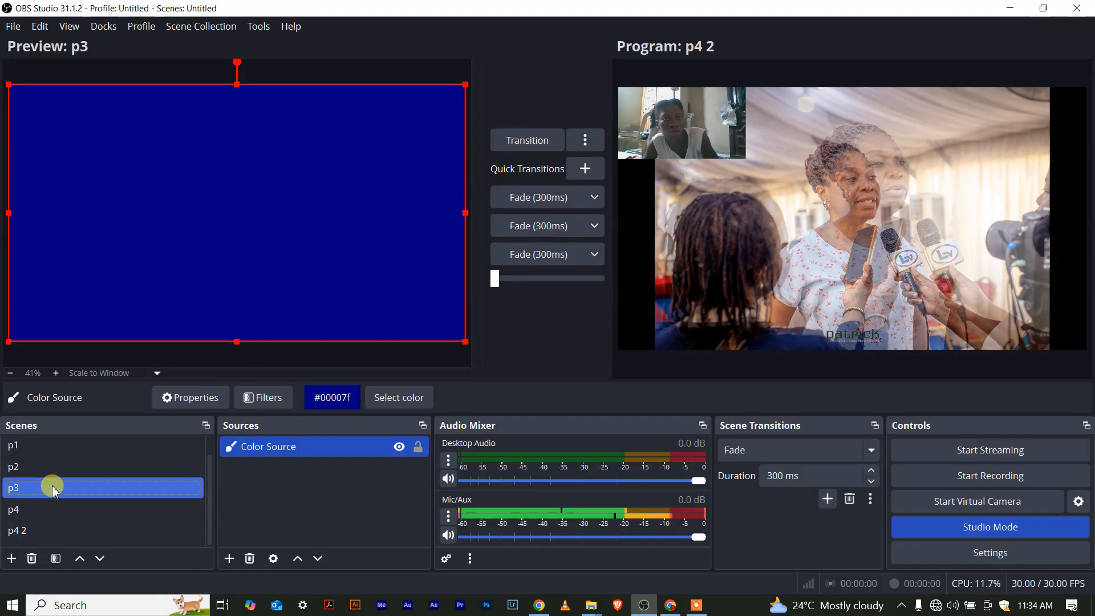
click(44, 508)
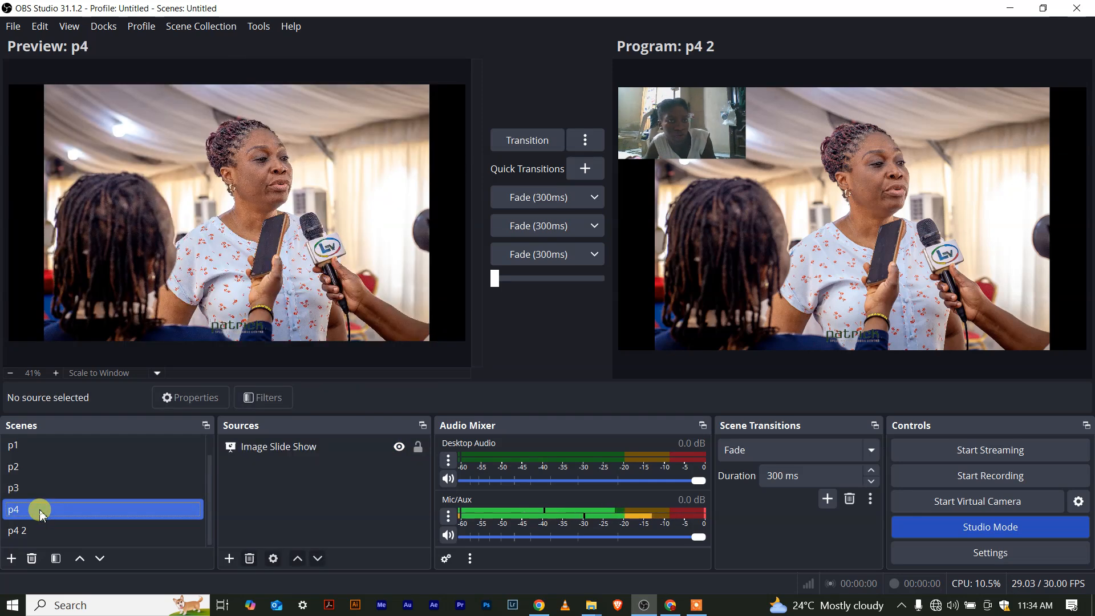
click(39, 468)
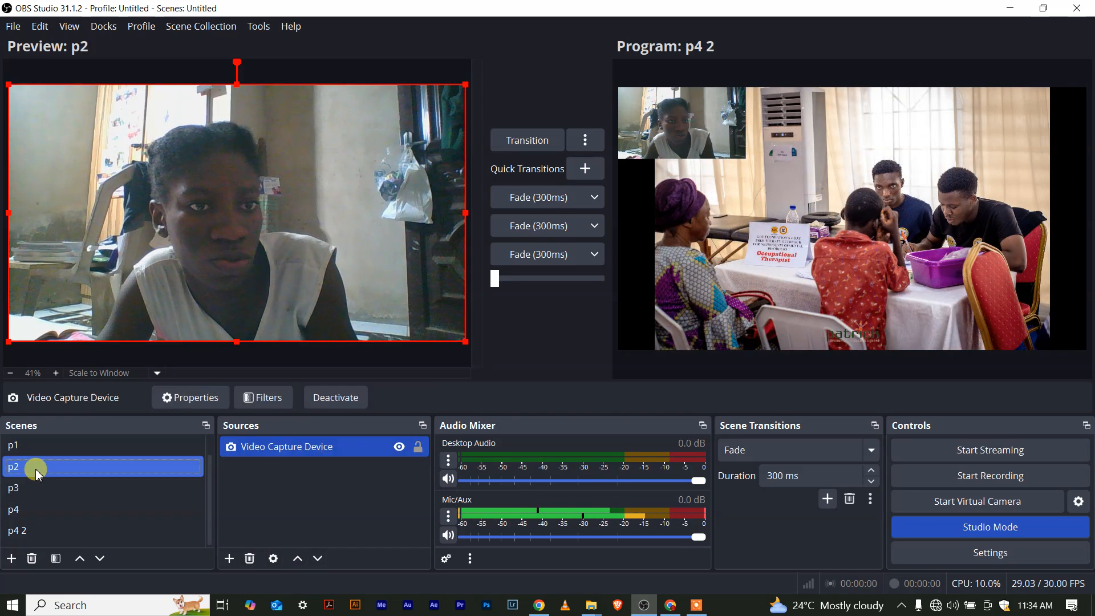
click(20, 445)
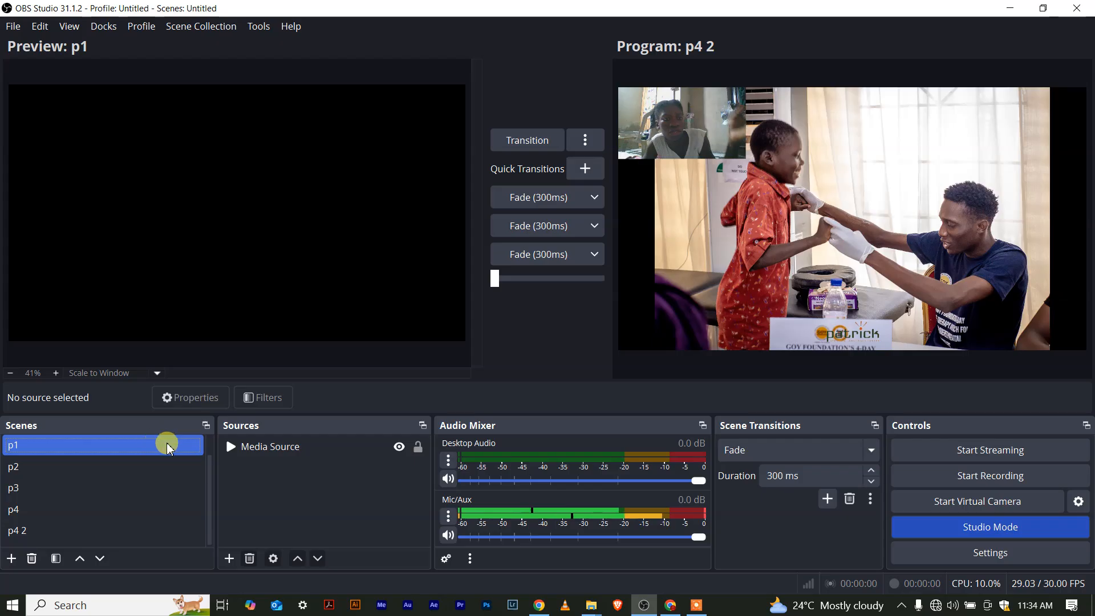
click(246, 448)
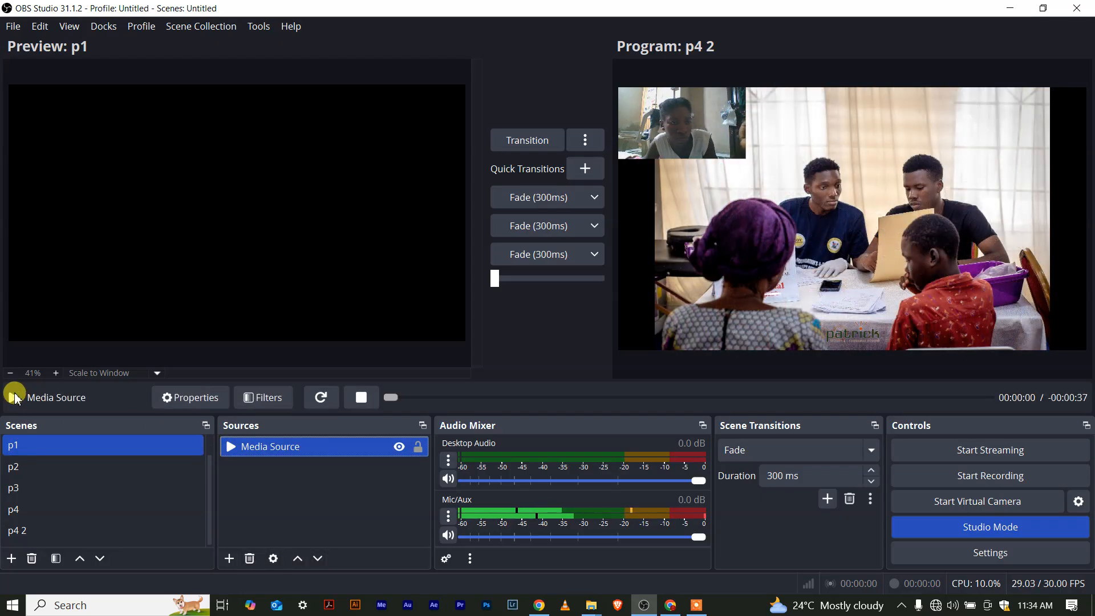
click(13, 396)
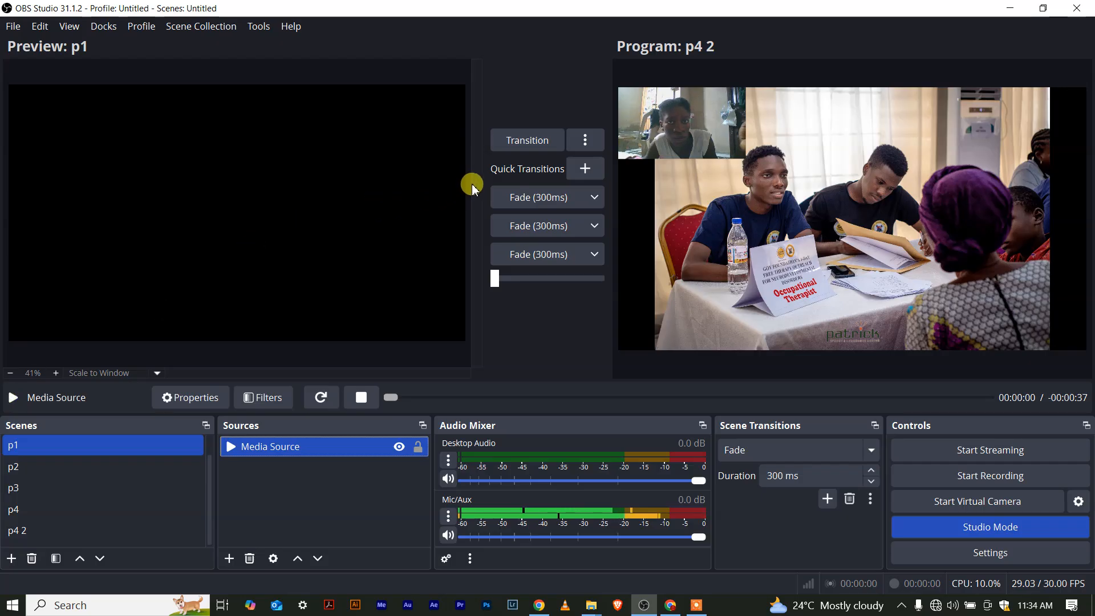
click(519, 146)
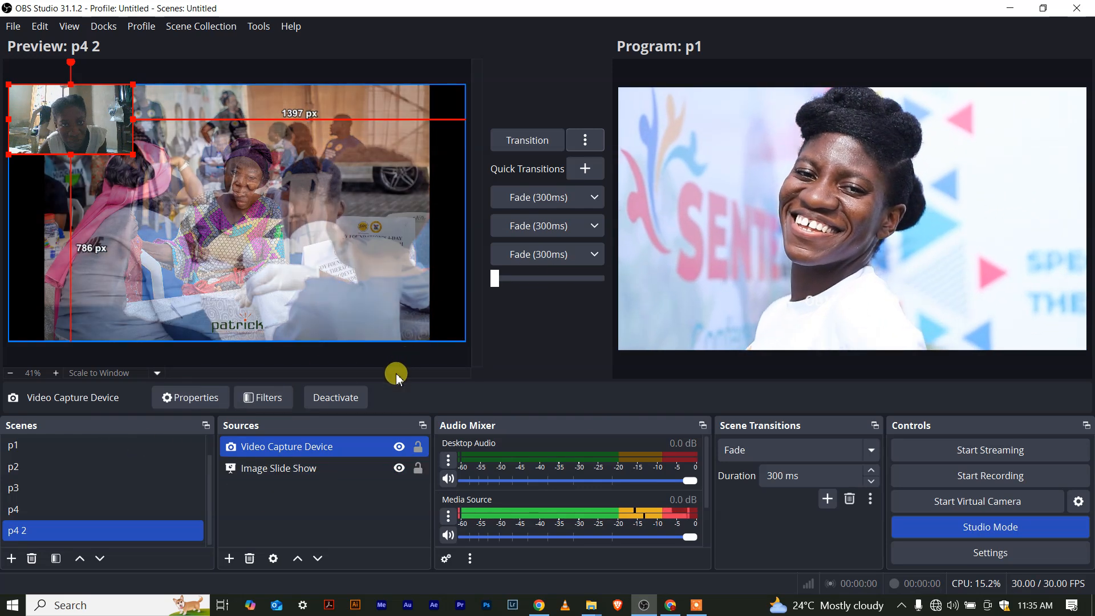
Load scene p1 into the preview and pause its media playback.
click(45, 446)
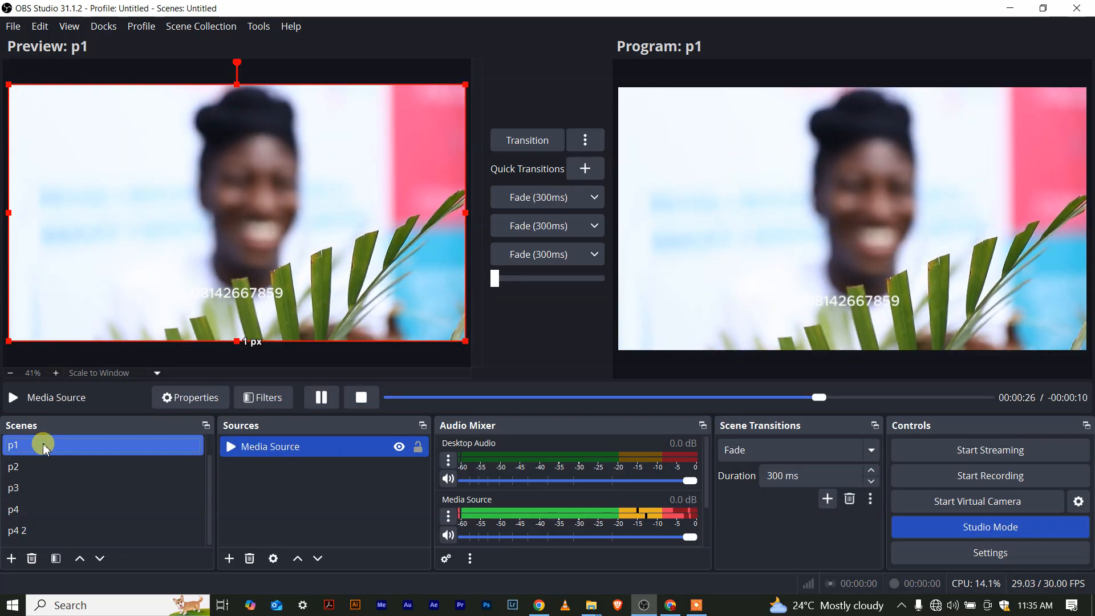
click(322, 401)
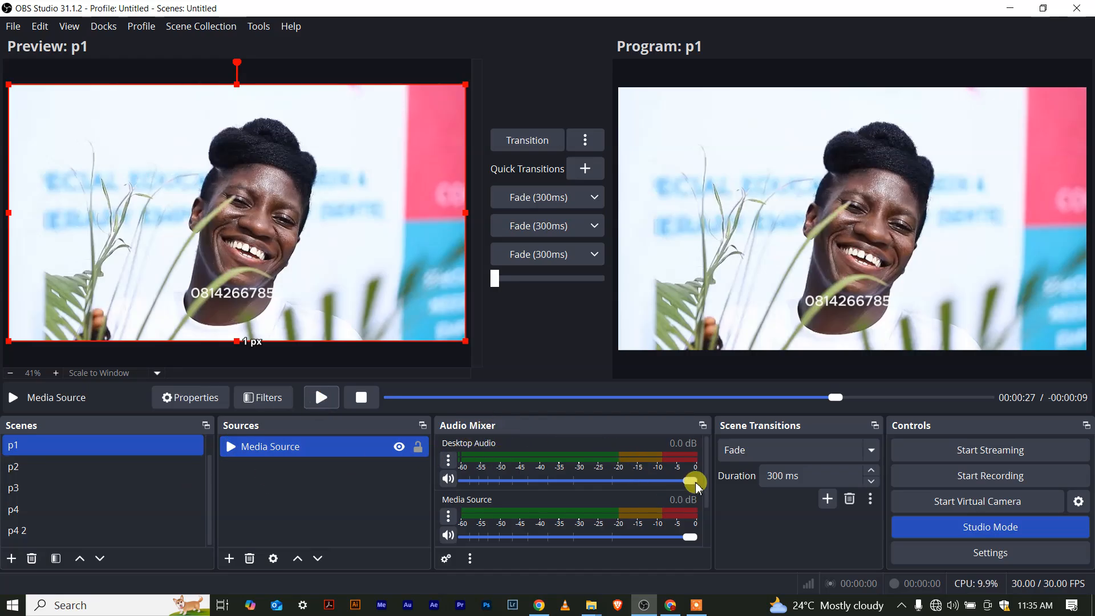
mouse_move(705, 478)
mouse_down()
mouse_move(698, 531)
mouse_move(706, 476)
mouse_up()
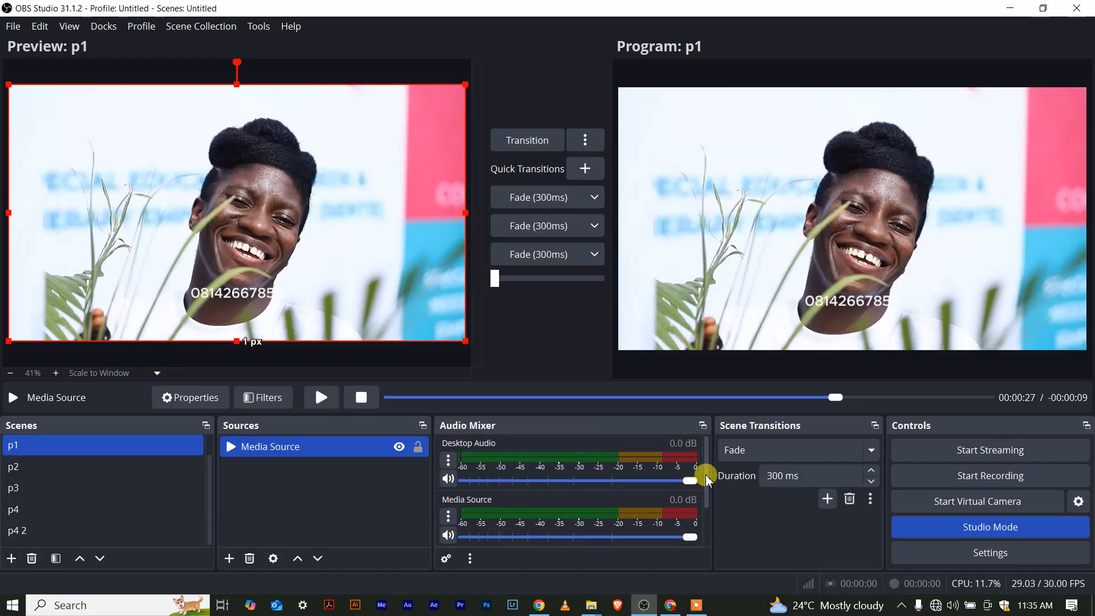
Check the available scene transitions and add a Stinger transition, leaving its properties dialog without choosing a video file.
click(871, 450)
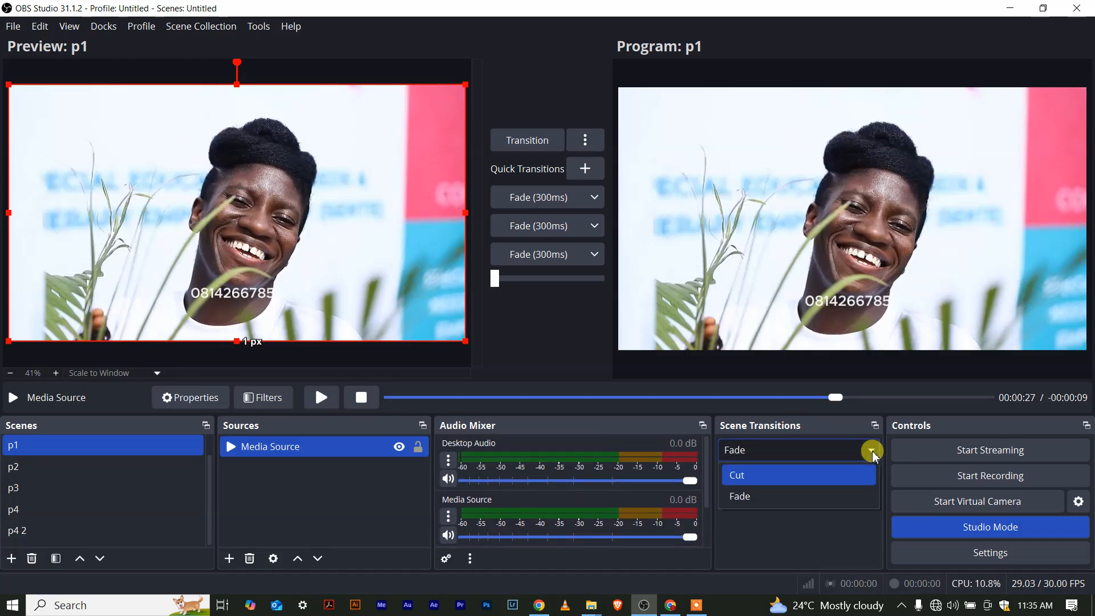
click(866, 447)
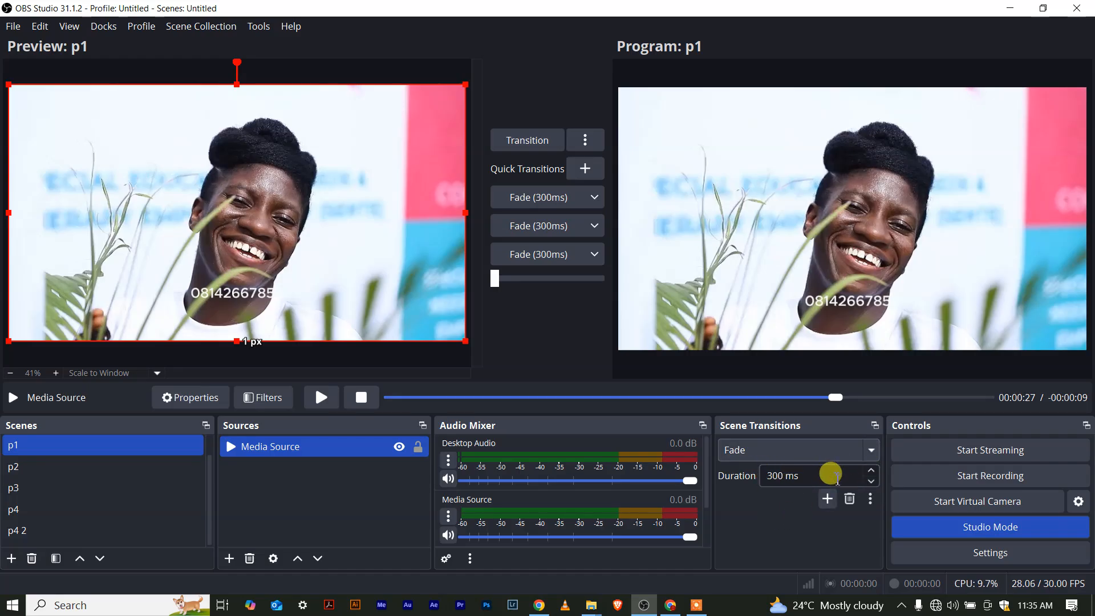
click(827, 499)
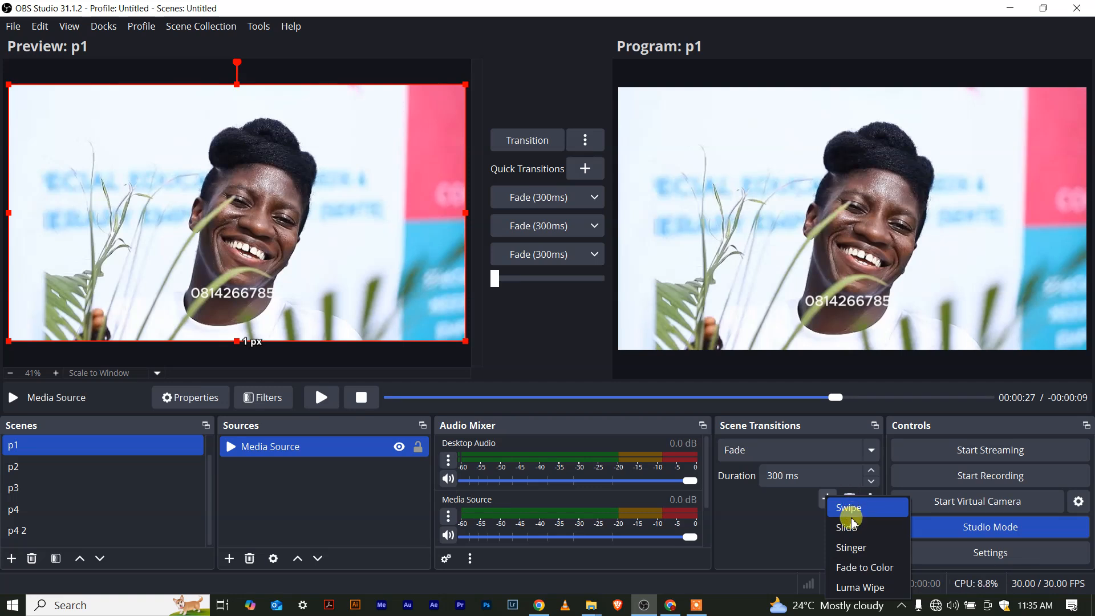
click(851, 548)
click(509, 321)
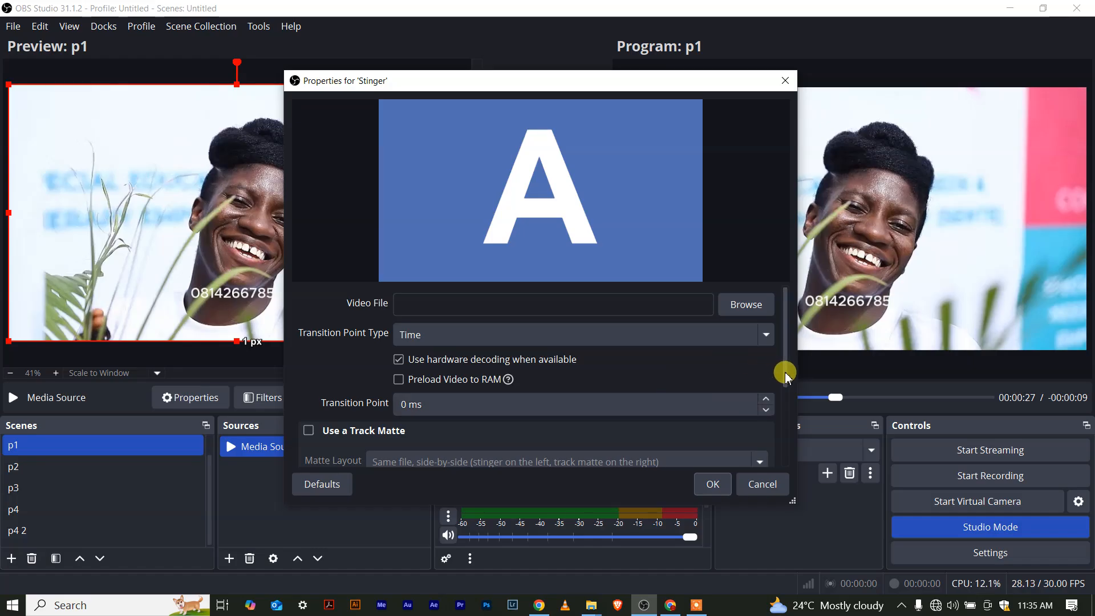
drag(783, 370, 764, 335)
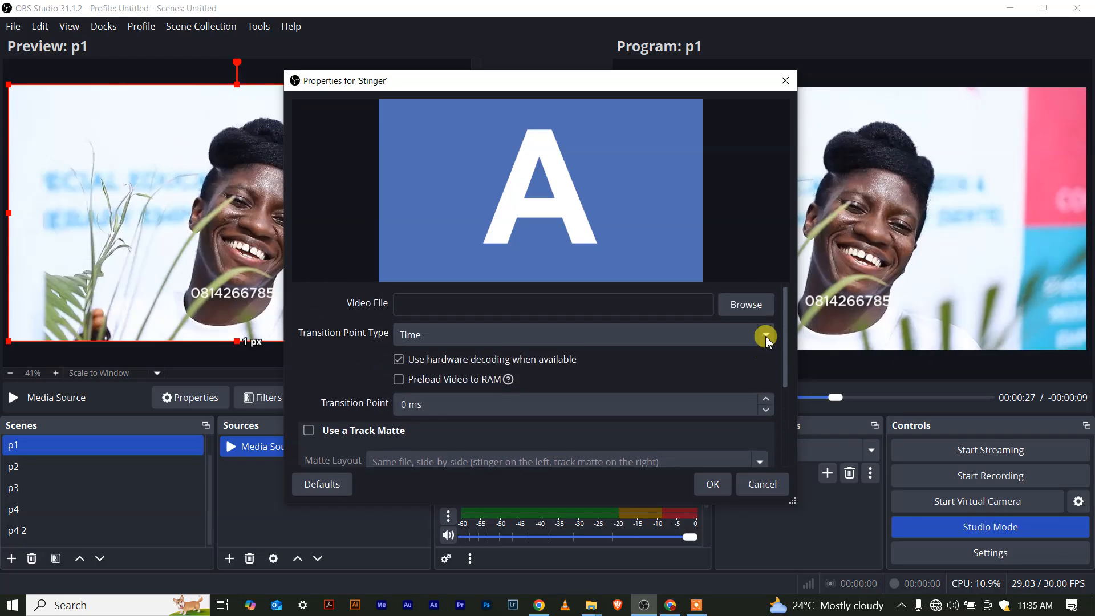
click(756, 486)
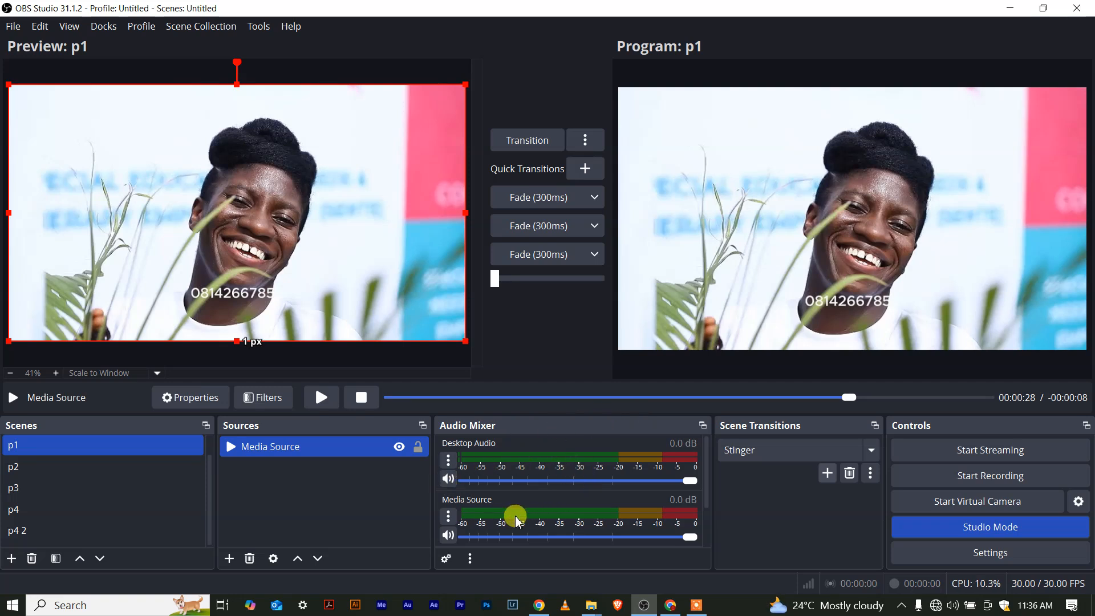
Examine the audio mixer's layout options and the Advanced Audio Properties of the active sources.
click(469, 558)
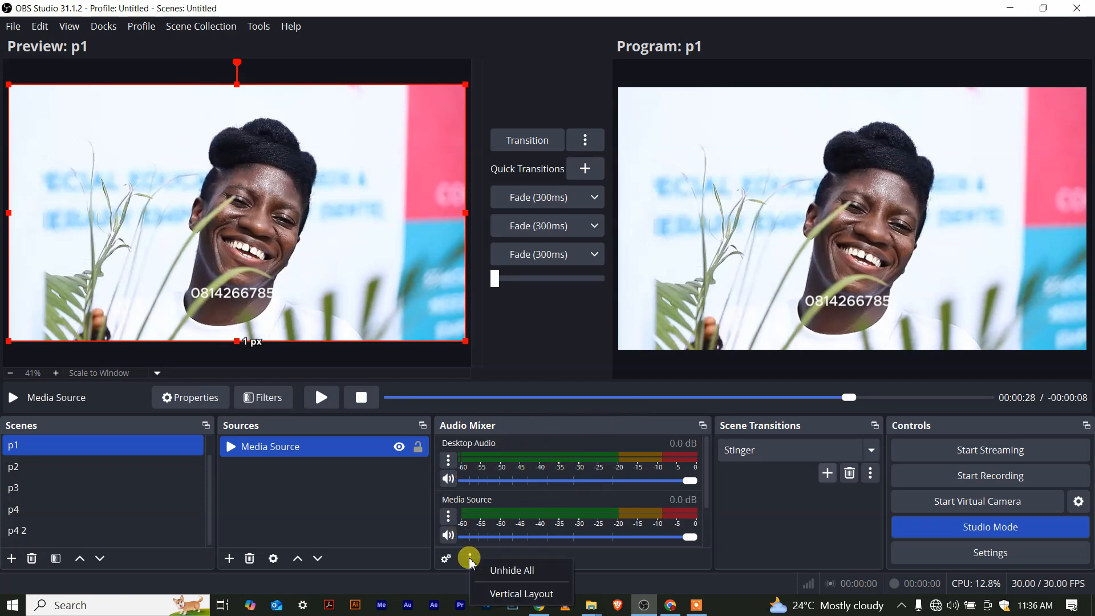
click(705, 484)
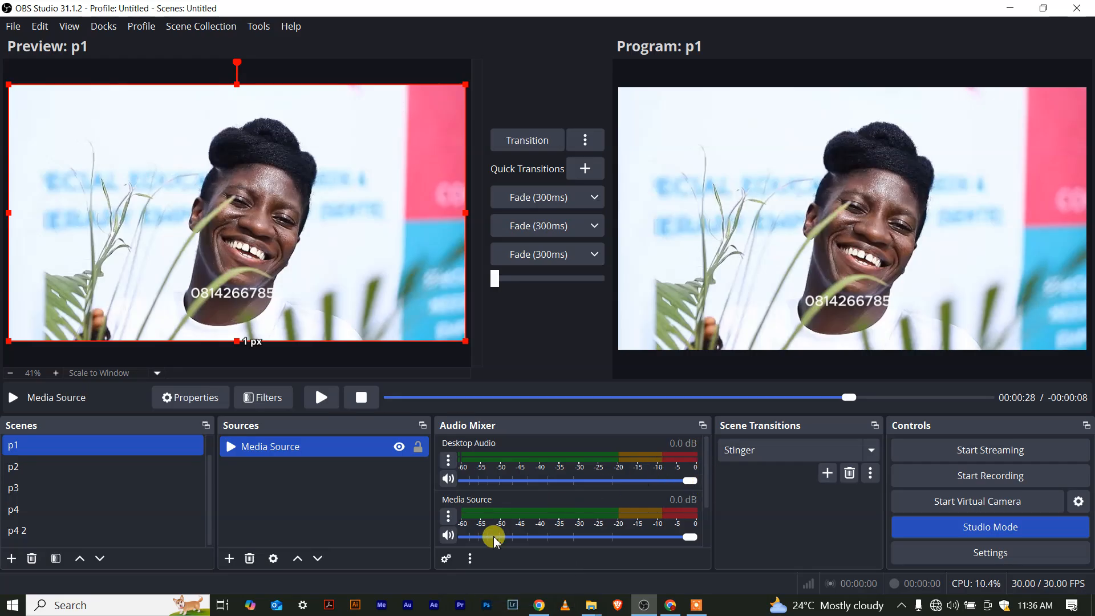
click(446, 559)
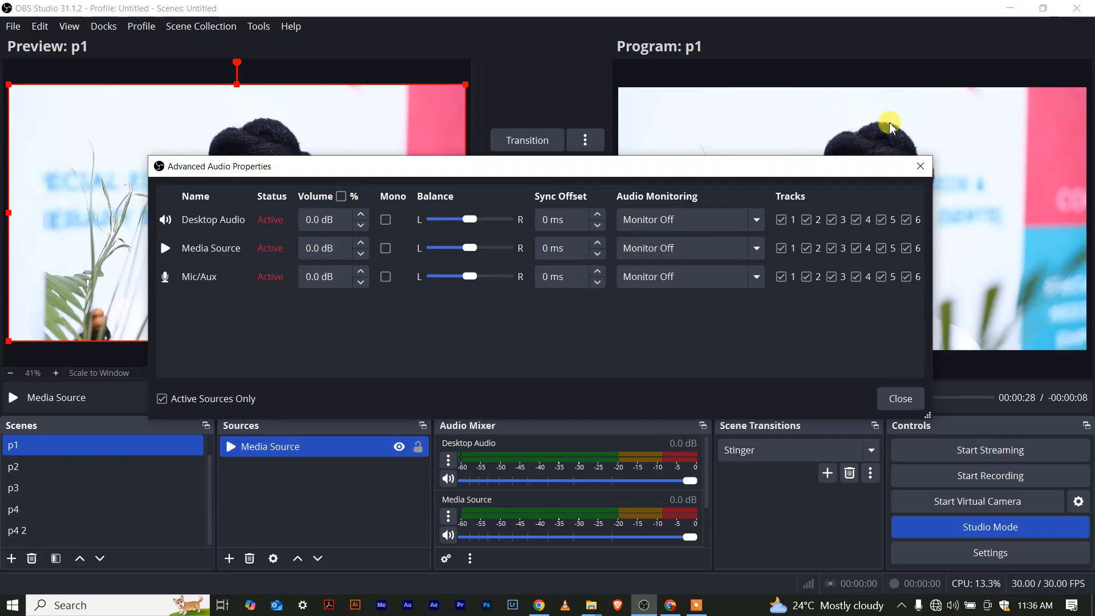
click(920, 166)
click(515, 142)
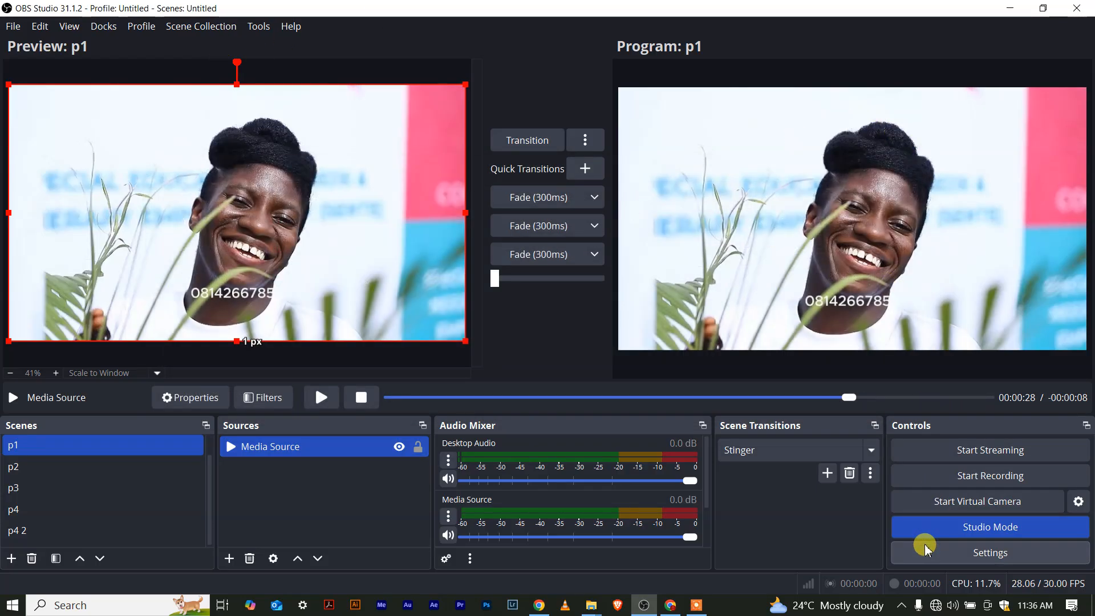
In the general output settings, enable the confirmation dialog when stopping recording and automatic recording when streaming.
click(894, 549)
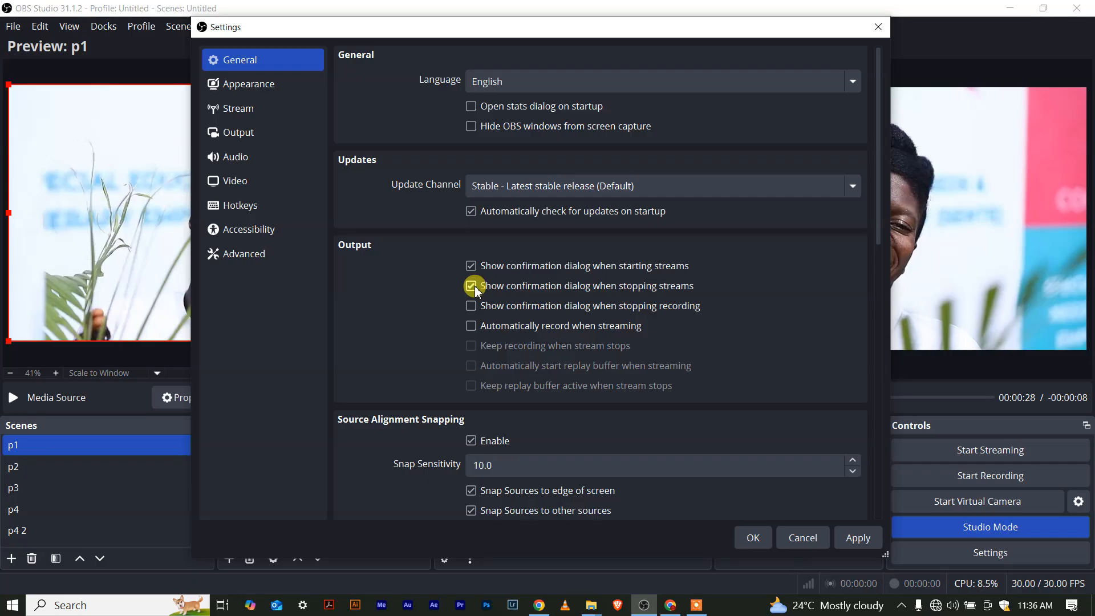
click(471, 306)
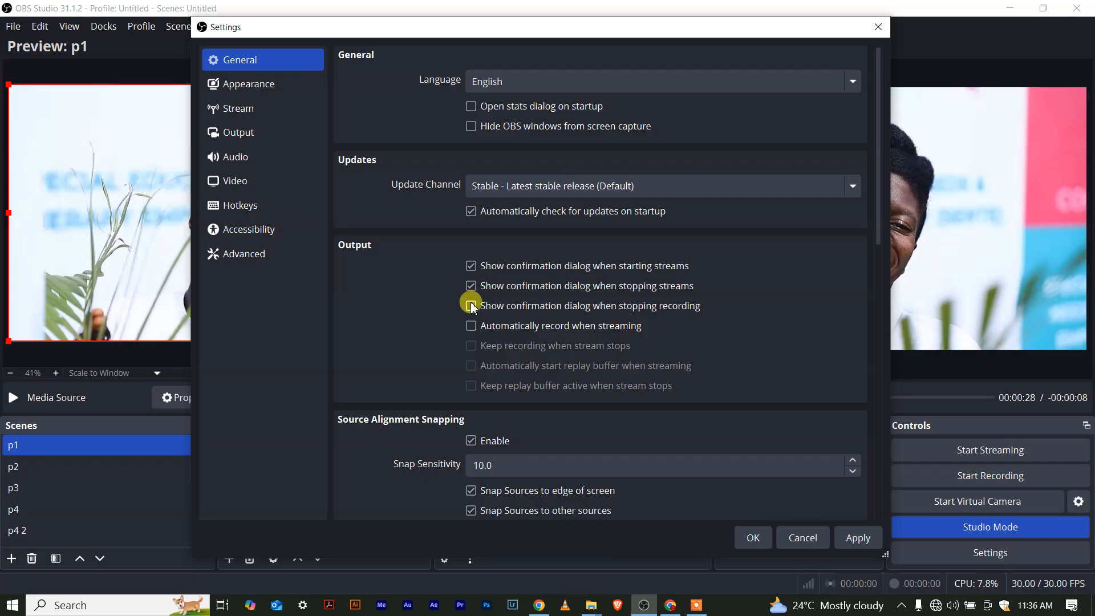
click(471, 306)
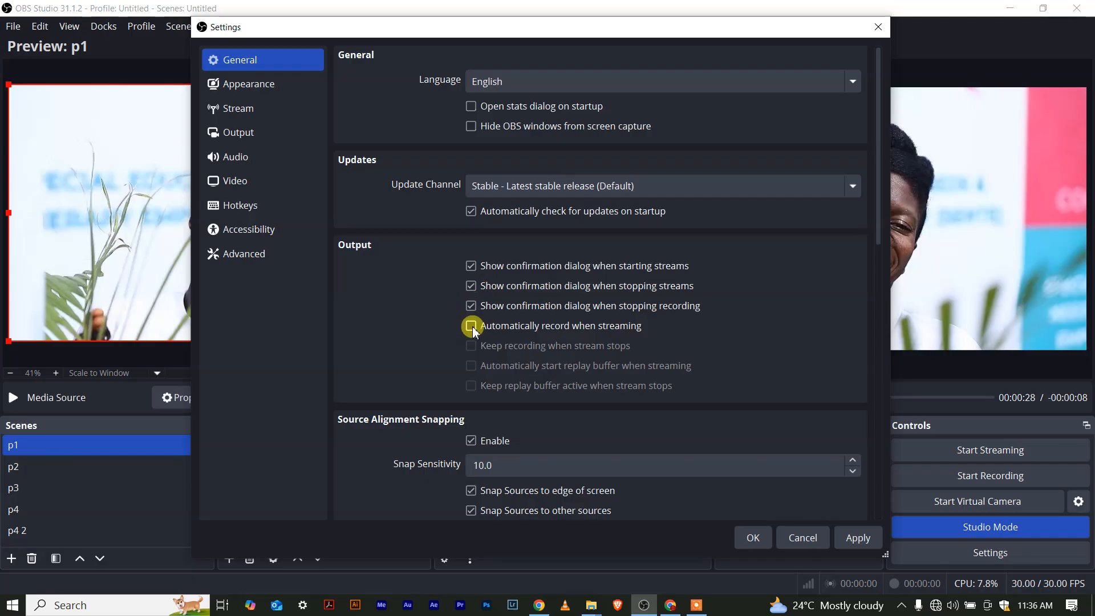
click(471, 325)
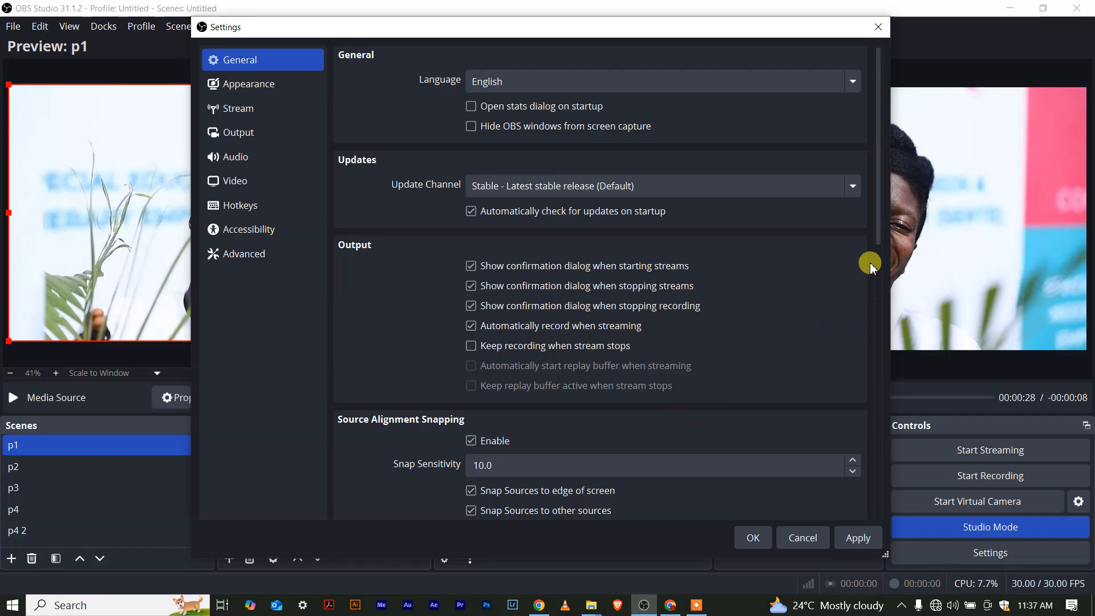
drag(876, 217, 812, 148)
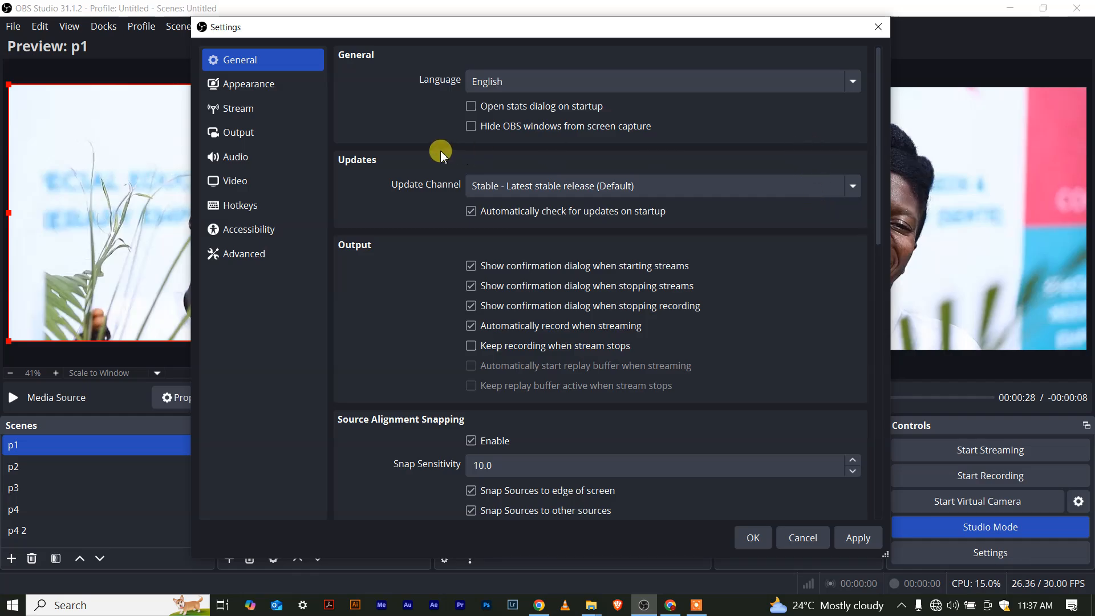
View the appearance settings, then browse all streaming services and set the stream service to Custom.
click(259, 87)
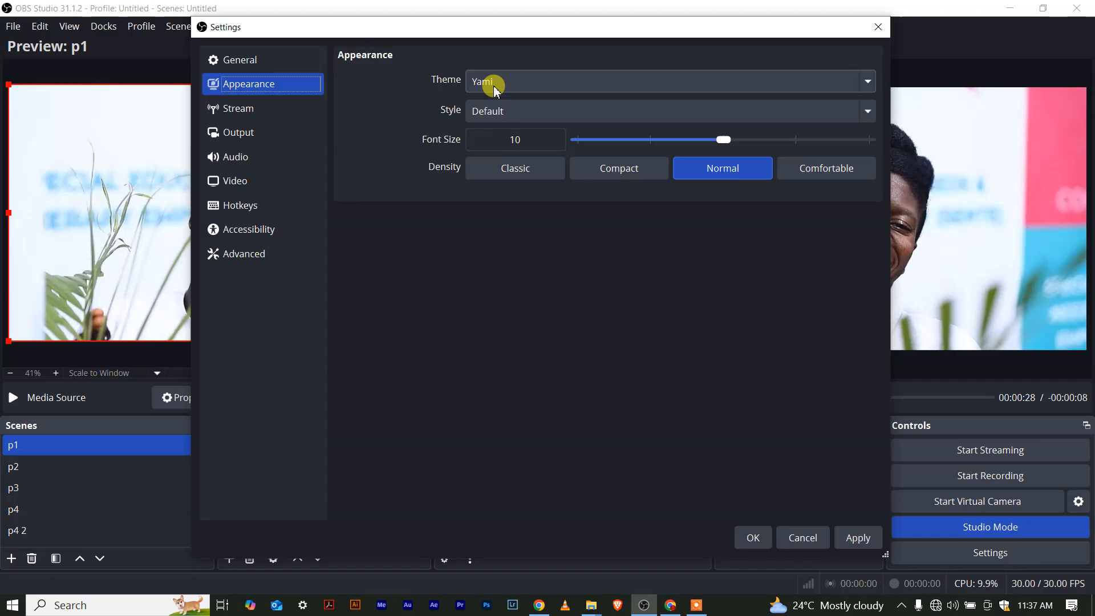
click(263, 111)
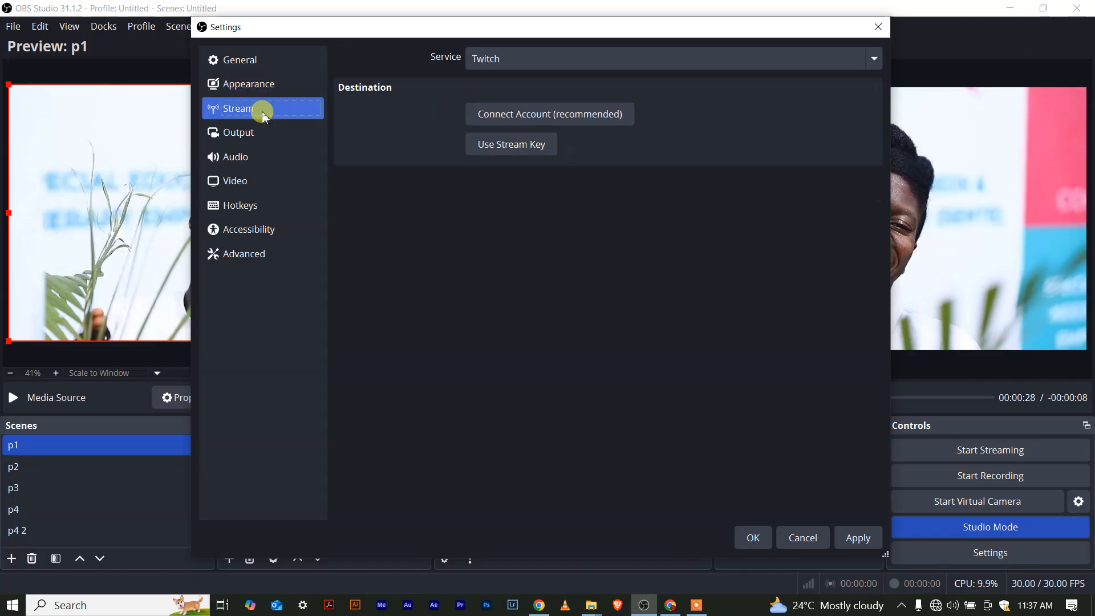
click(489, 57)
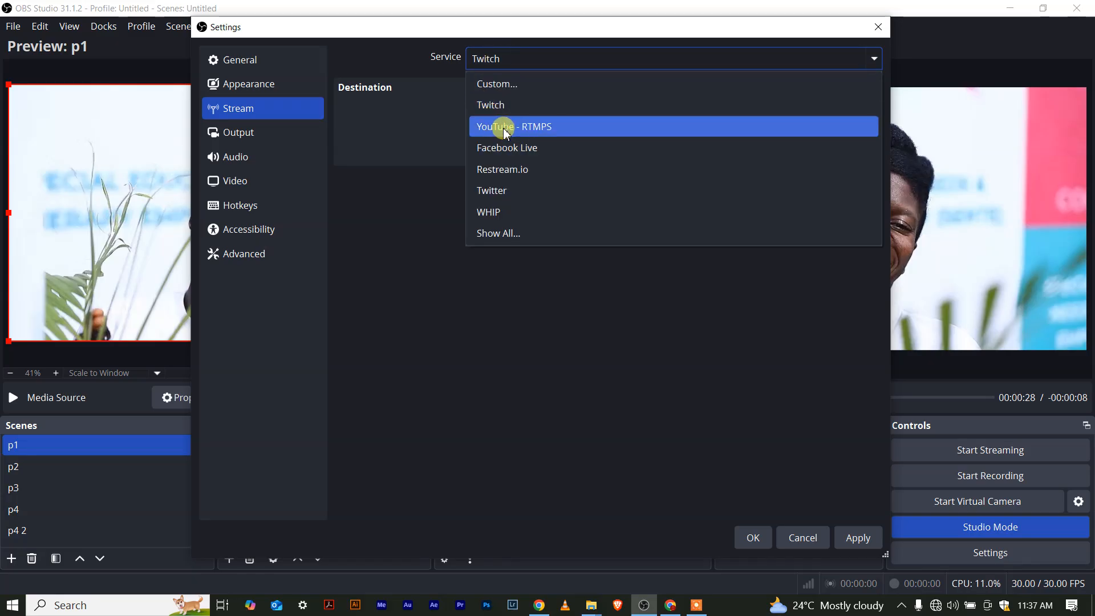
click(500, 235)
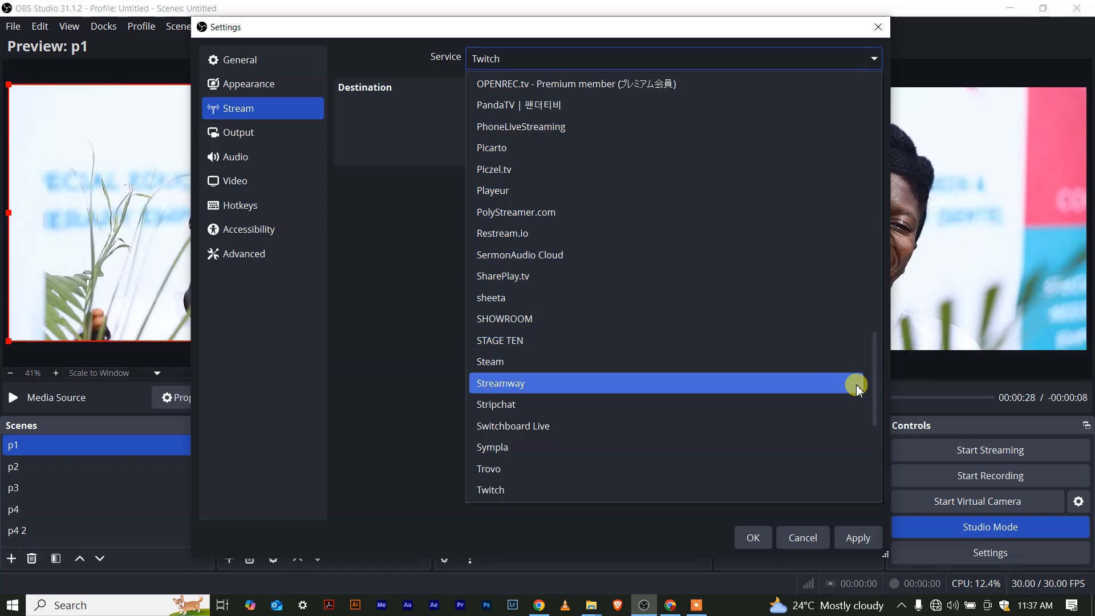
drag(876, 399, 843, 143)
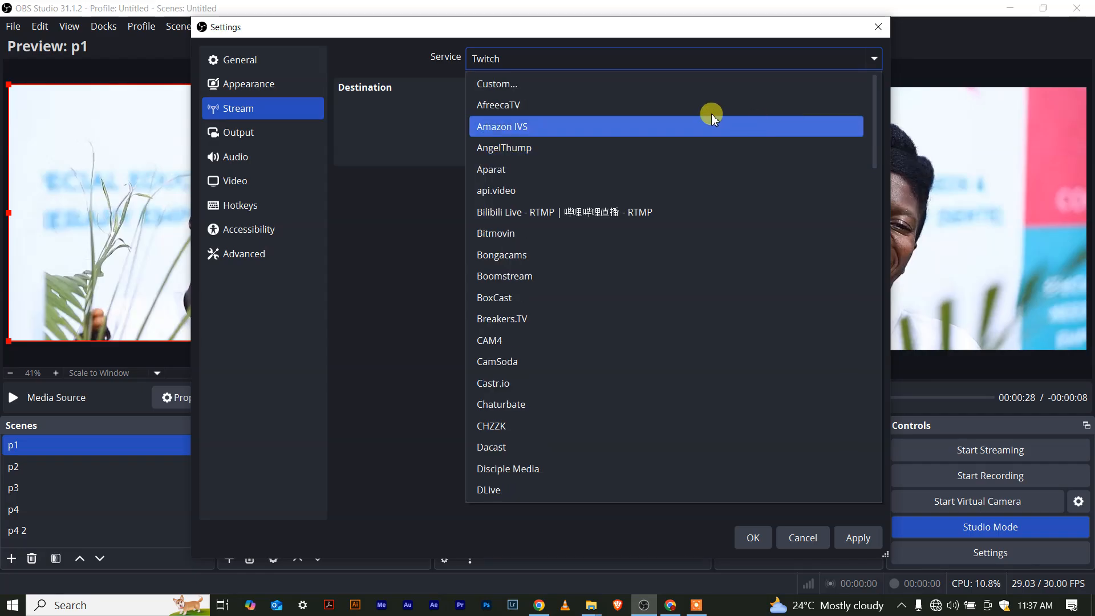
click(597, 74)
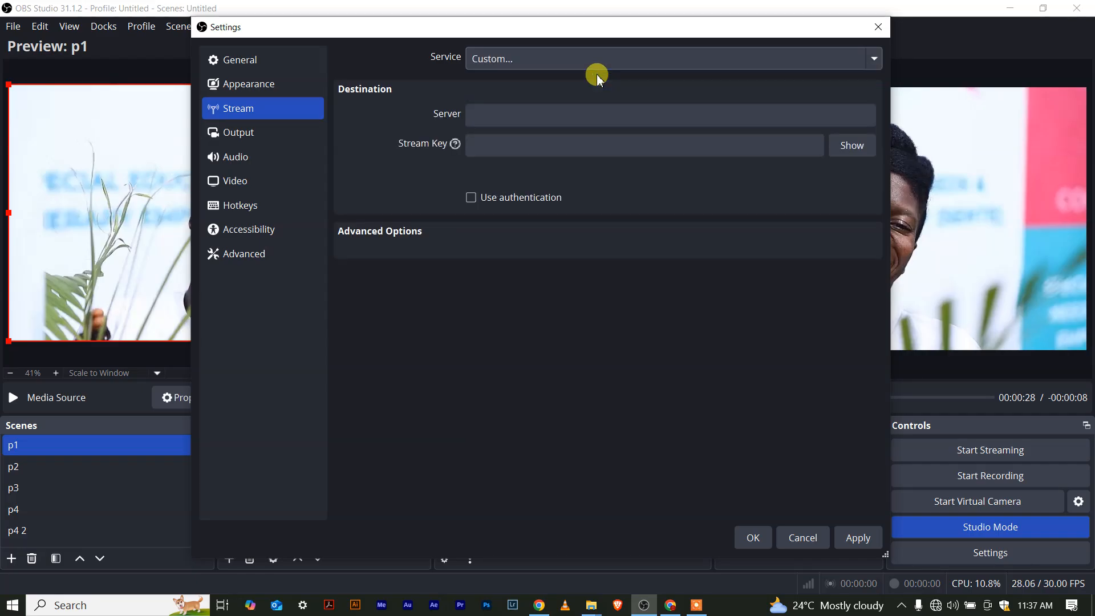
click(518, 117)
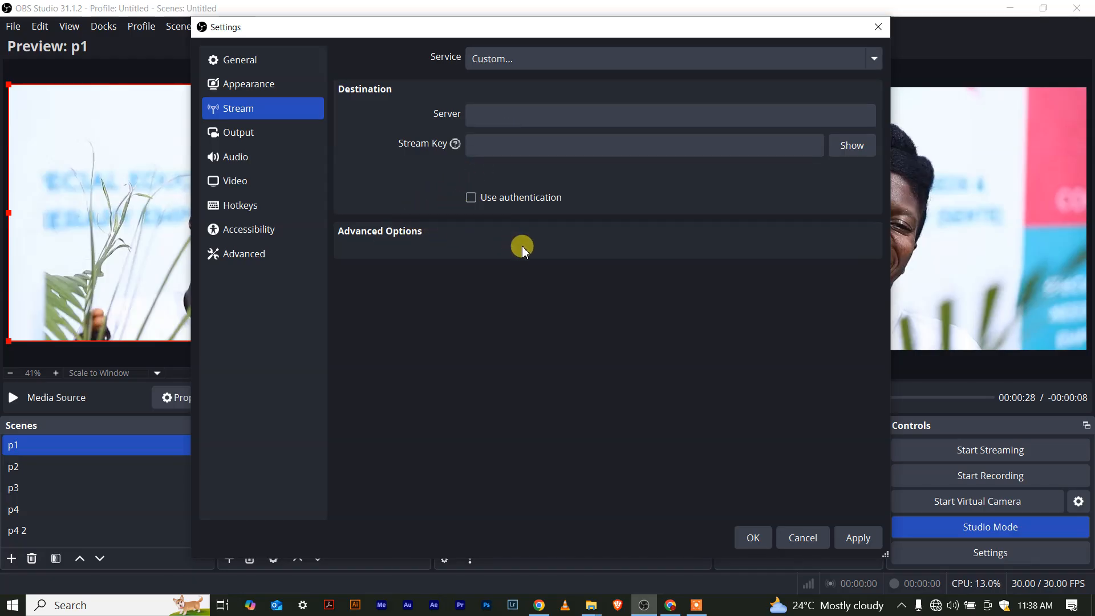
Examine the video bitrate and audio bitrate options in the output settings, keeping 2500 Kbps and 160.
click(254, 138)
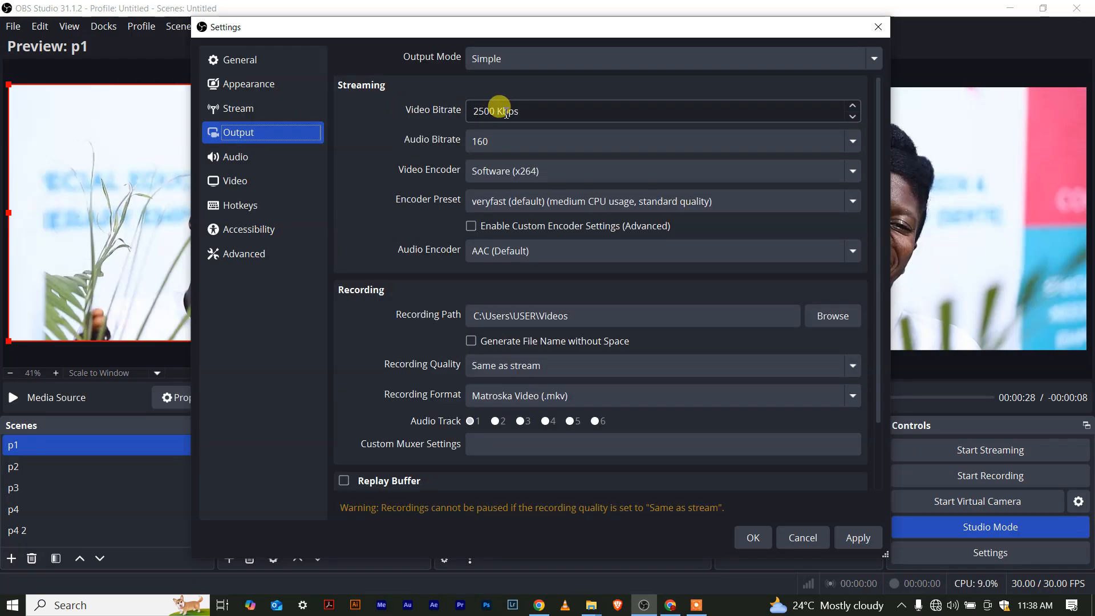
click(852, 107)
click(857, 119)
click(852, 104)
click(854, 118)
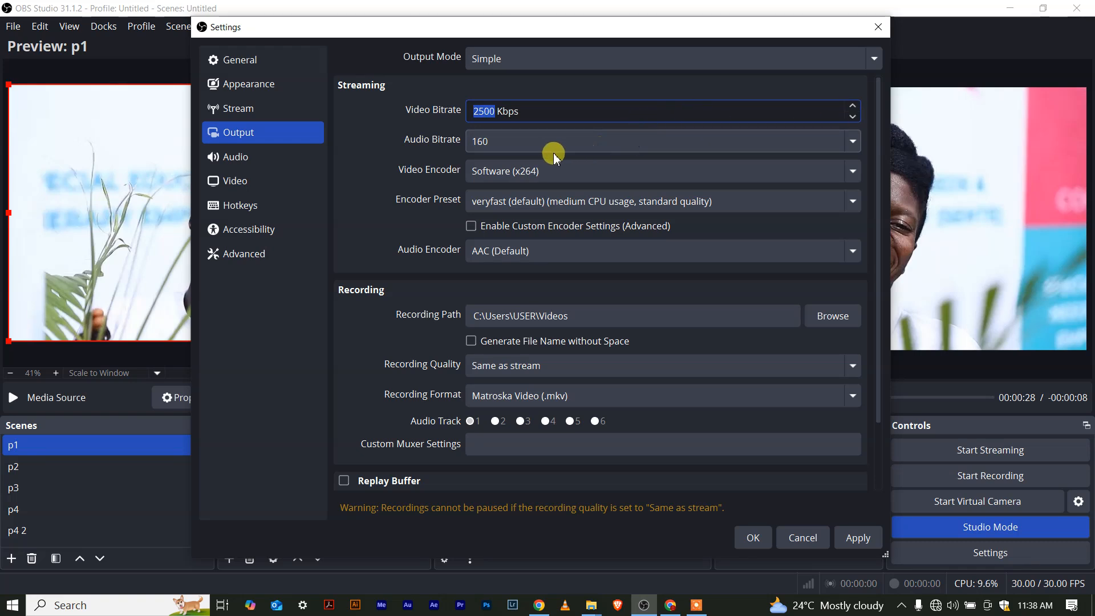
click(849, 143)
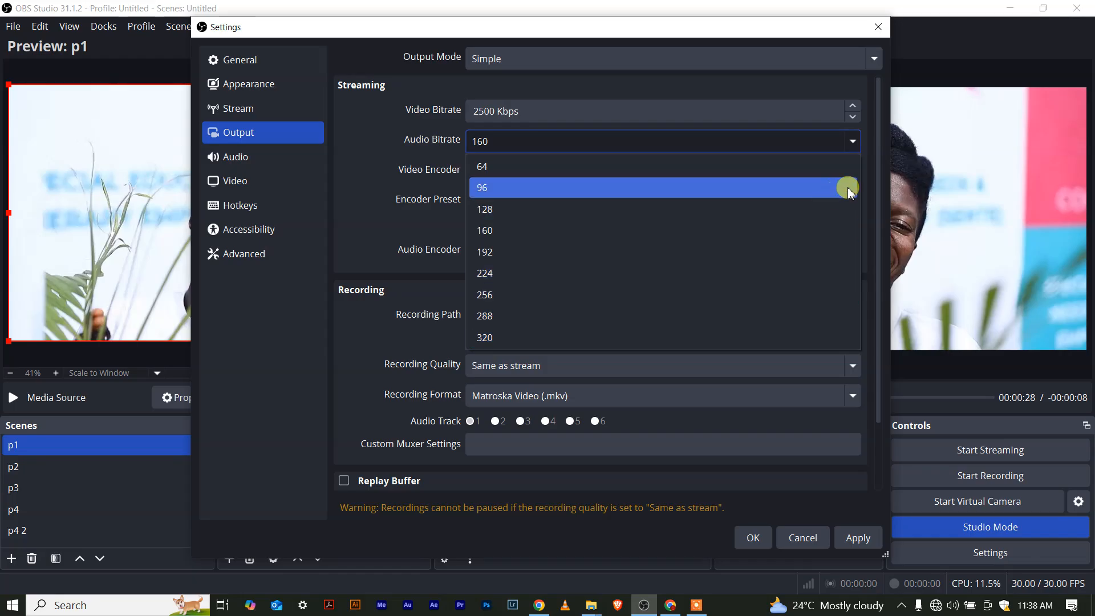
click(902, 203)
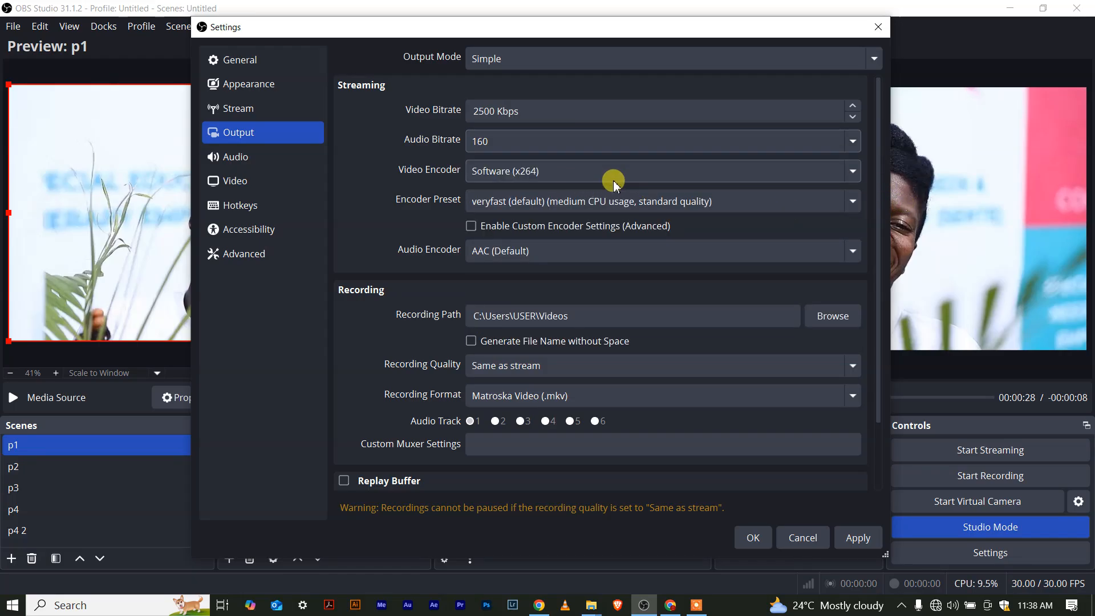
Set the recording format to MPEG-4 (.mp4) and the recording quality to High Quality, Medium File Size.
click(511, 370)
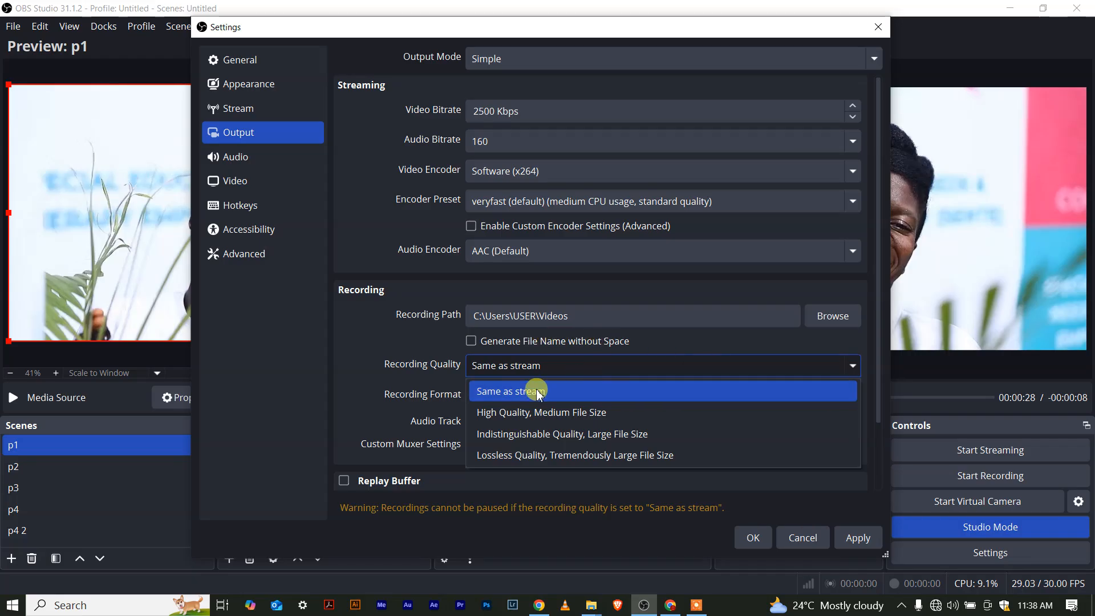
click(348, 381)
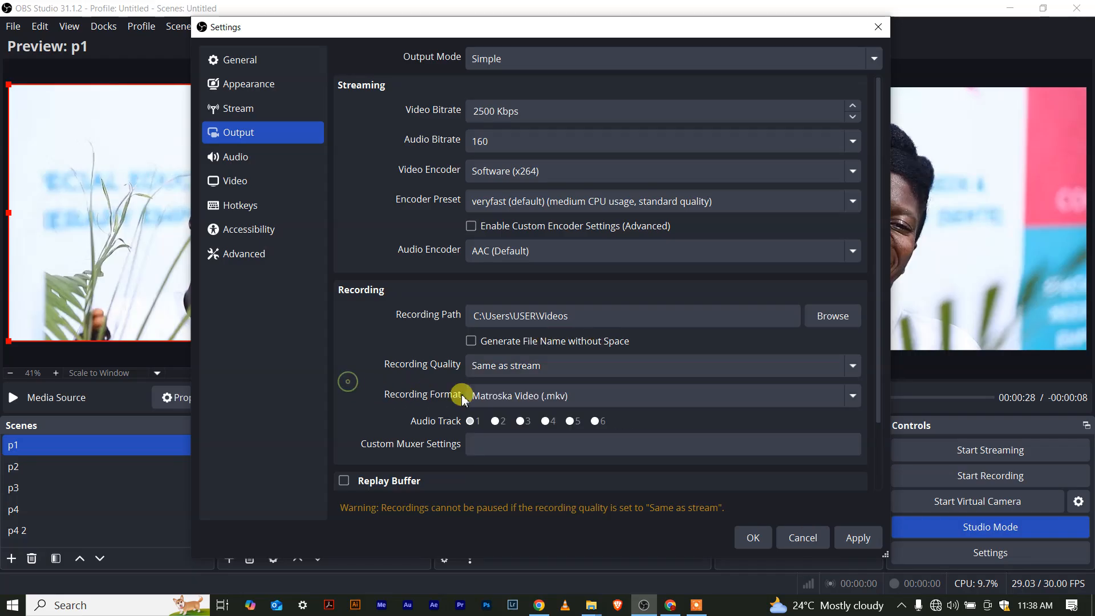
click(560, 397)
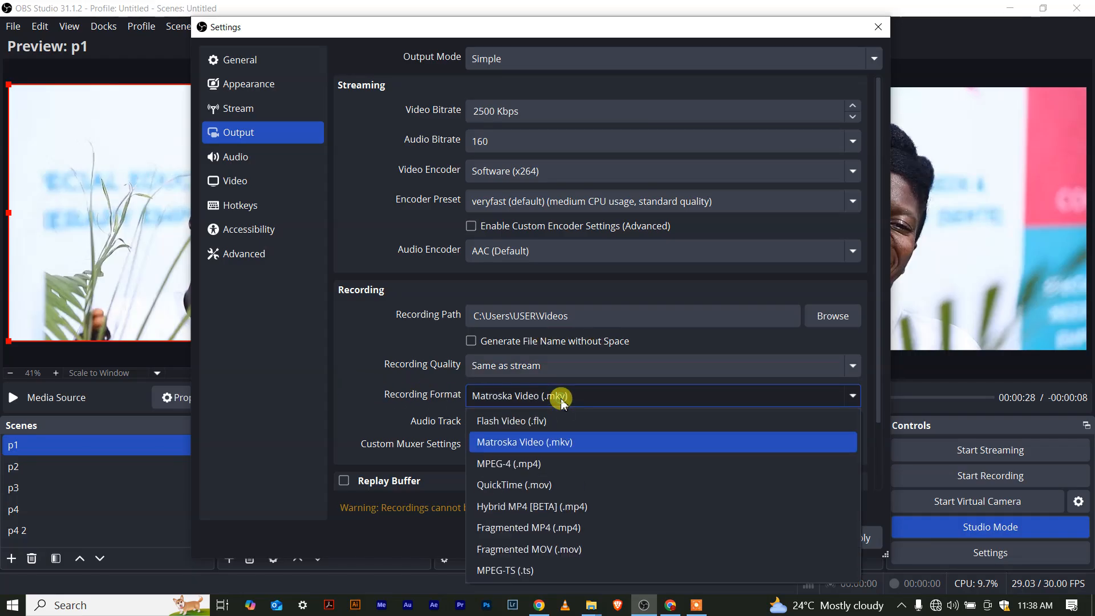
click(514, 464)
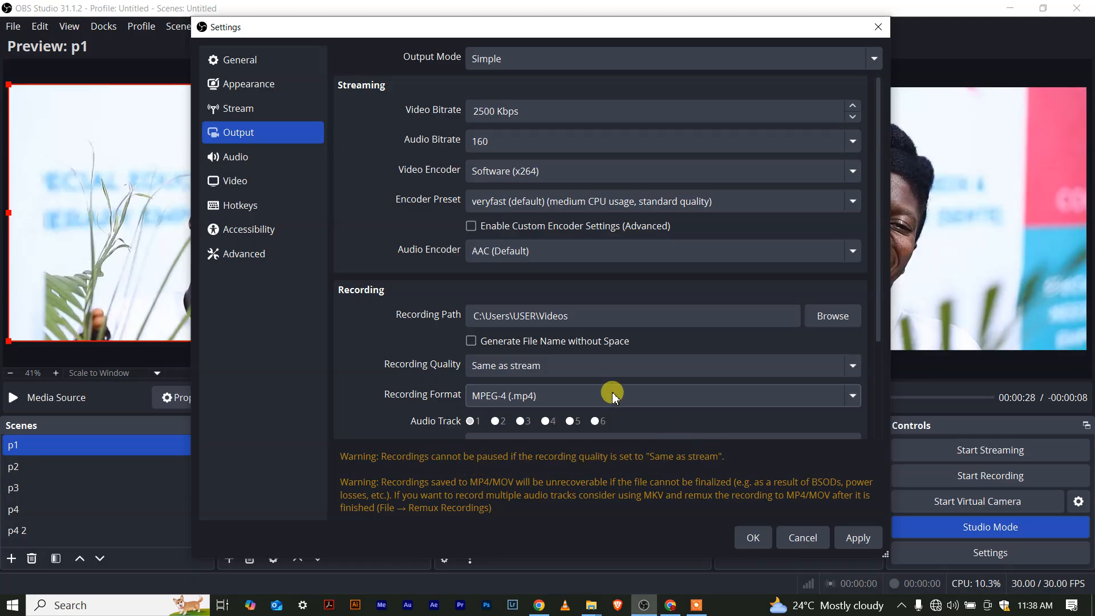
click(575, 369)
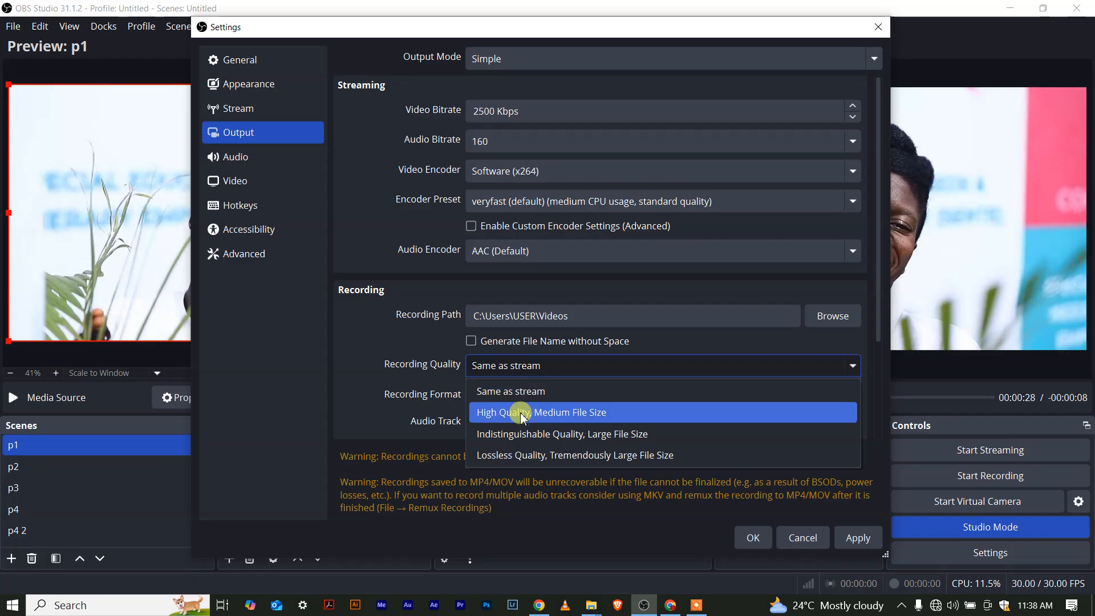
click(521, 416)
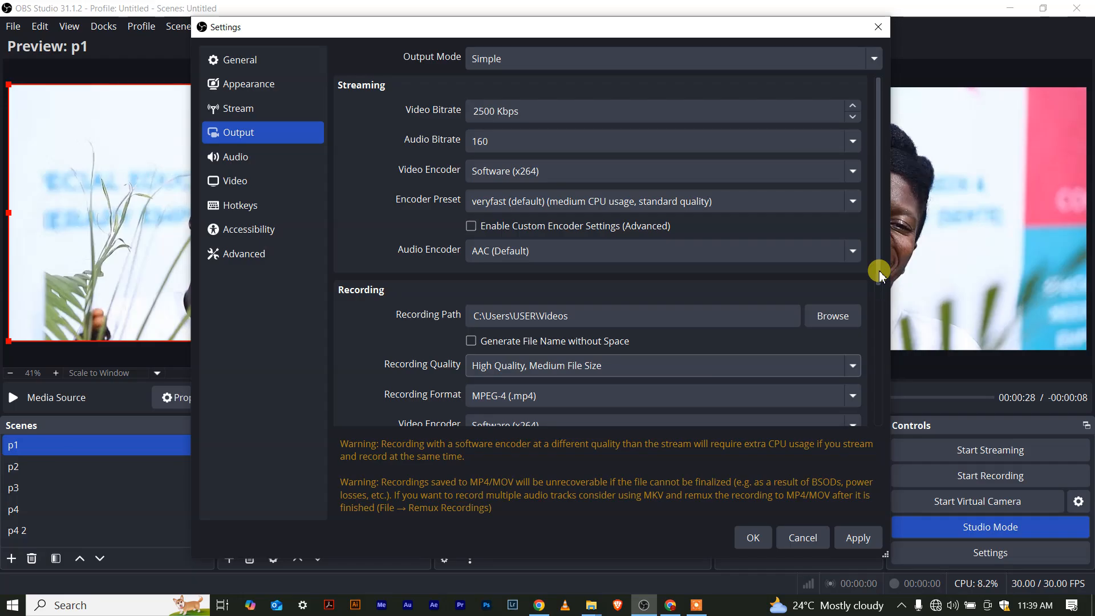
Review the remaining recording output settings, including the audio encoder options.
drag(880, 275, 873, 325)
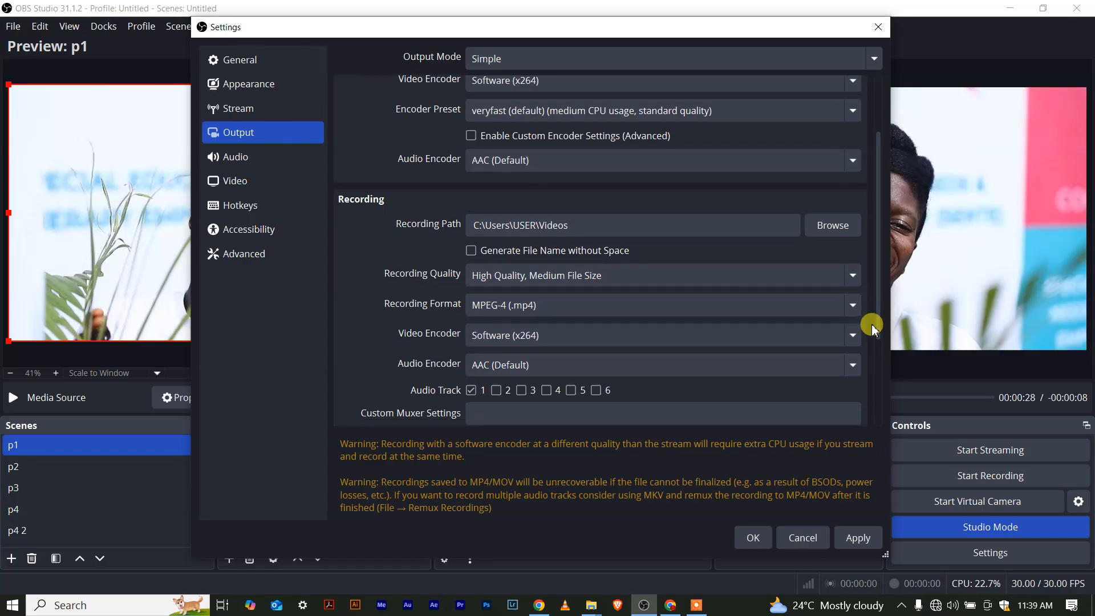
click(850, 368)
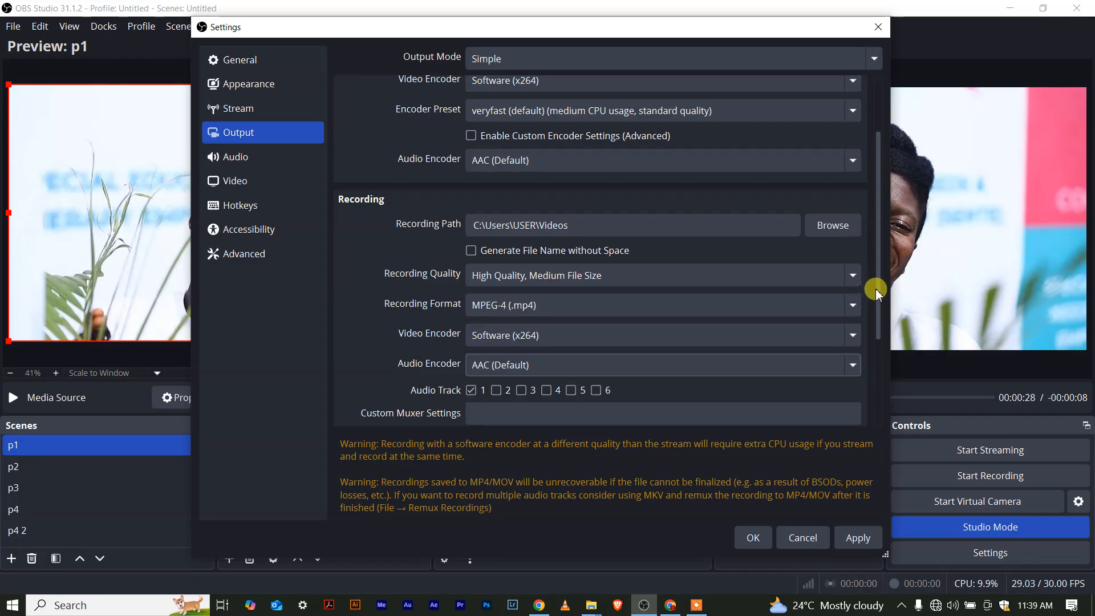
scroll(867, 245, up, 3)
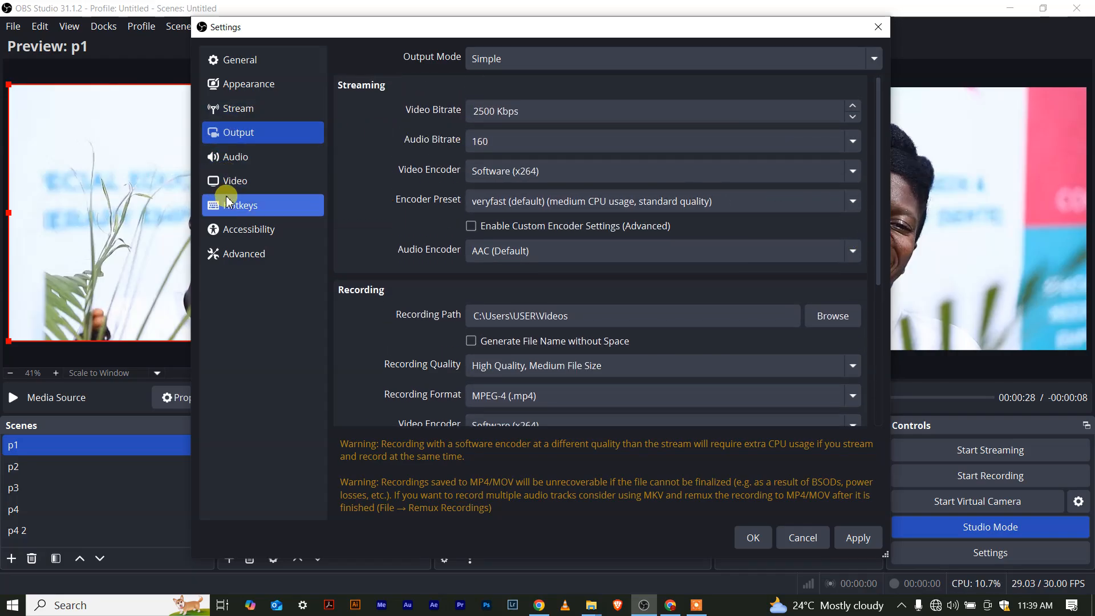
Set the Mic/Auxiliary Audio device to Microphone Array (Realtek High Definition Audio) in the audio settings.
click(217, 157)
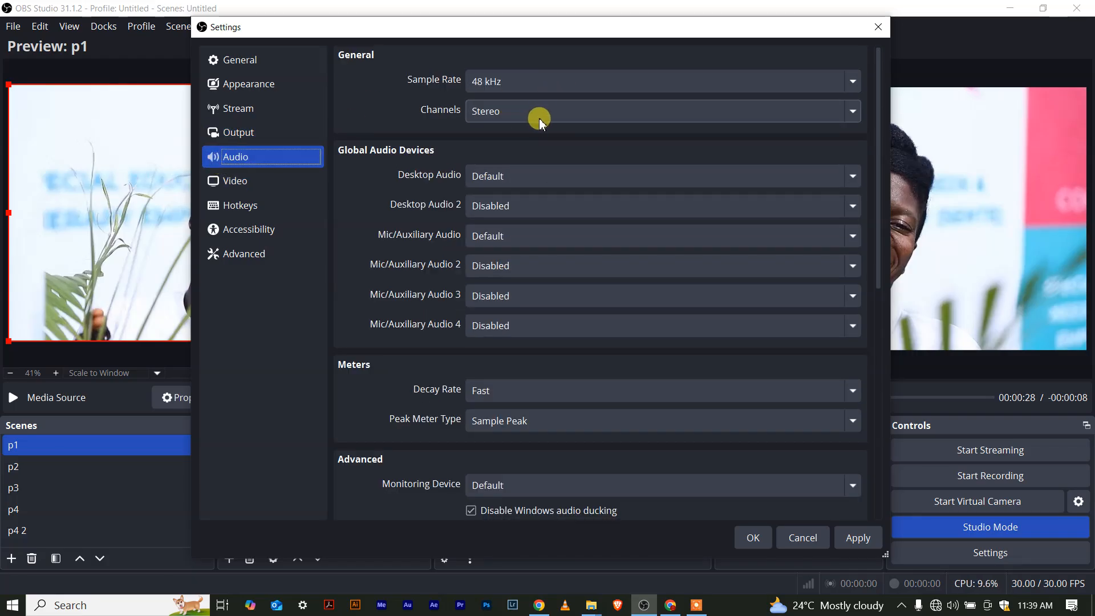
click(502, 237)
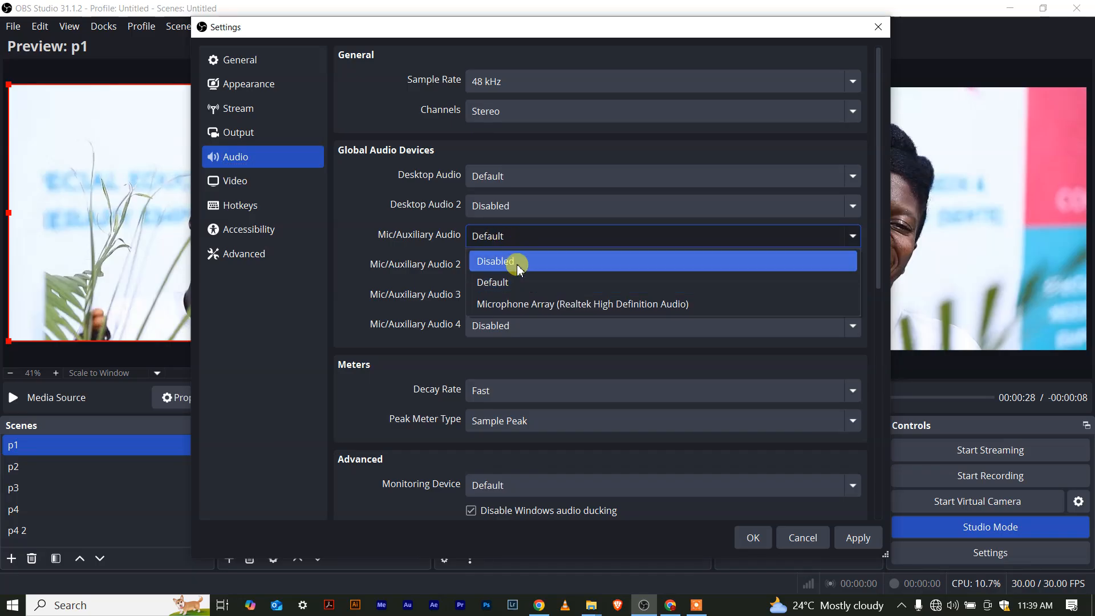
click(506, 302)
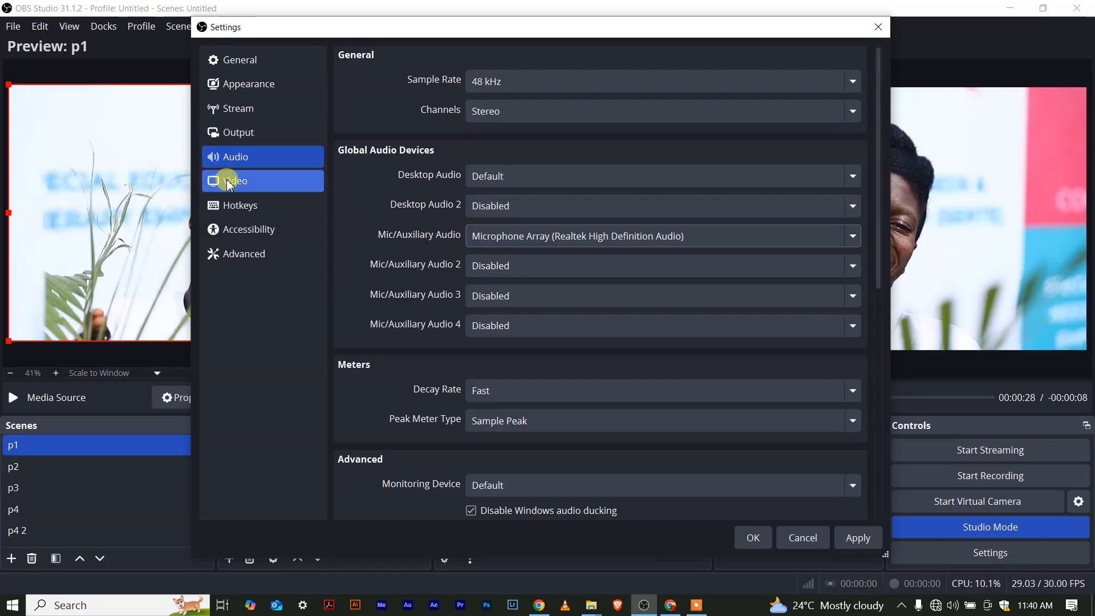
Set the video output (scaled) resolution to 1920x1080 and the common FPS value to 60.
click(251, 182)
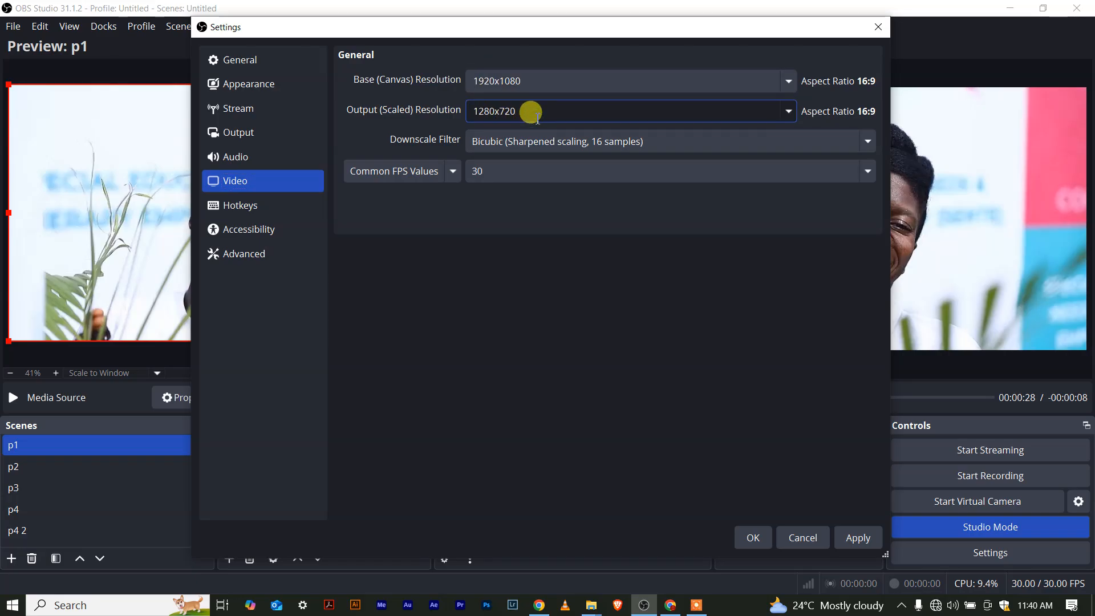
click(788, 112)
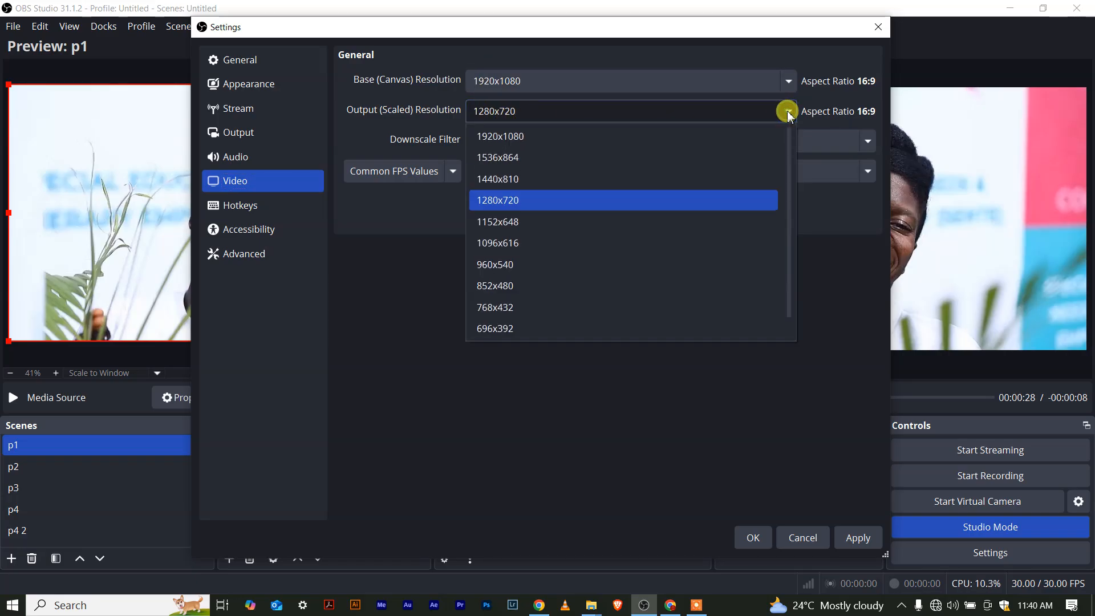
click(572, 139)
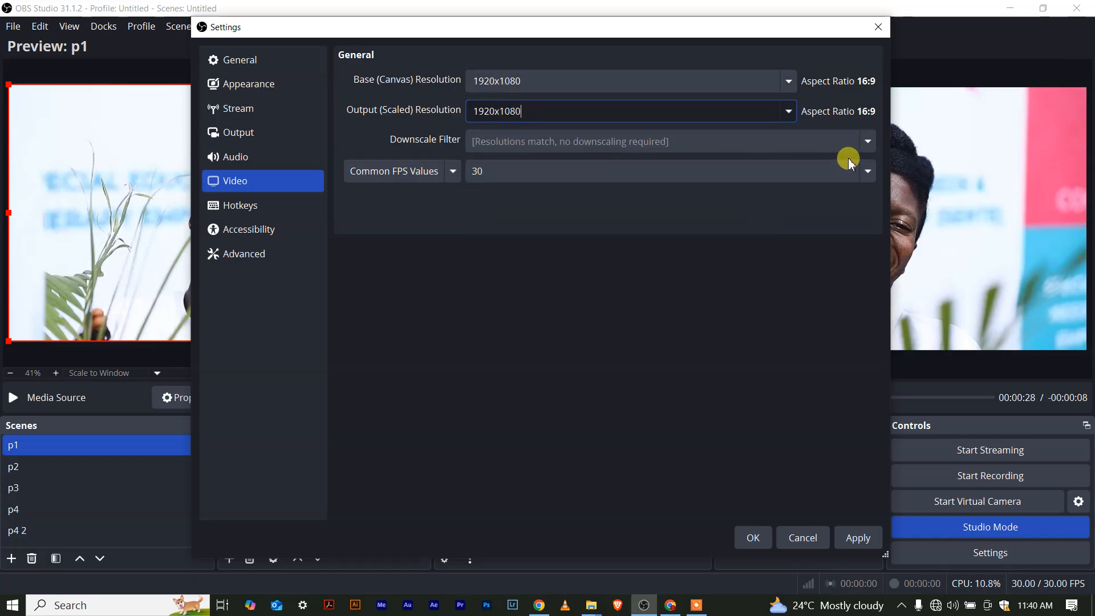
click(863, 170)
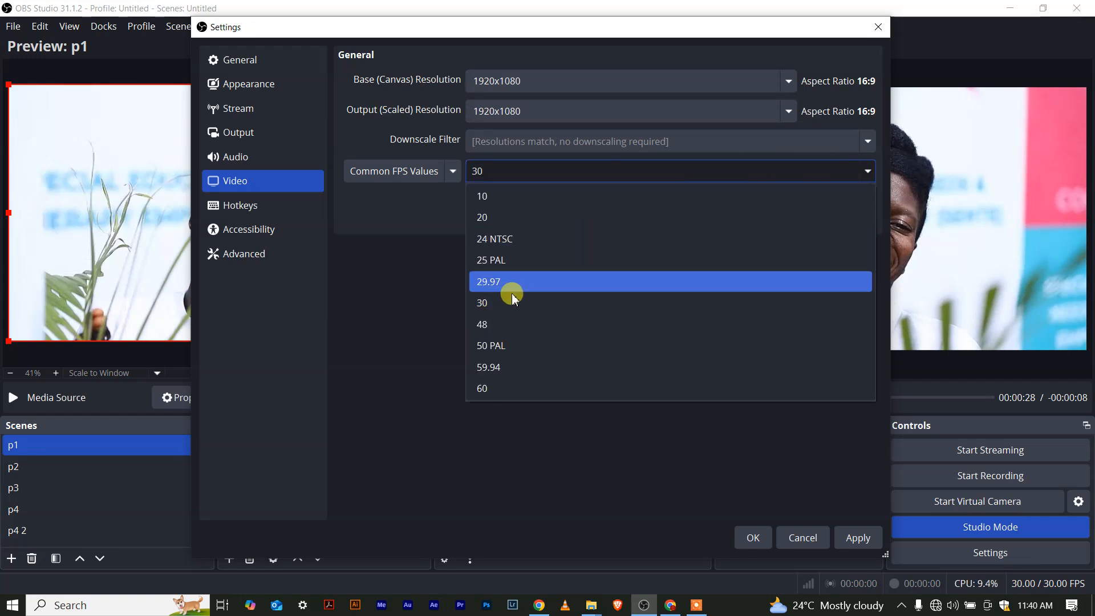
click(490, 388)
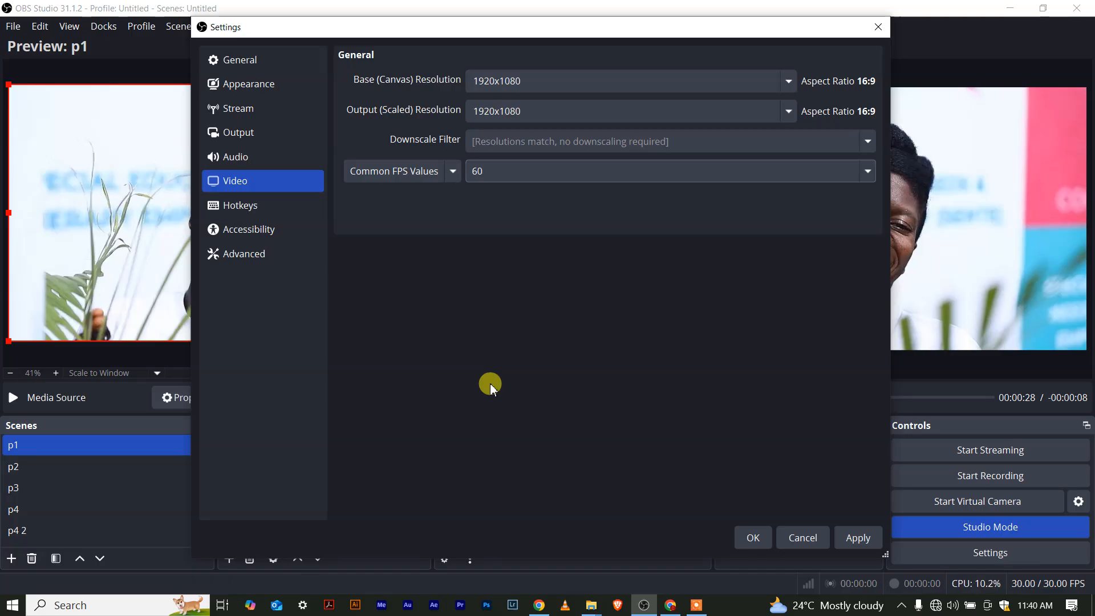
Try adding extra hotkey entries for Start Streaming and Stop Recording, and remove the added entries again.
click(254, 212)
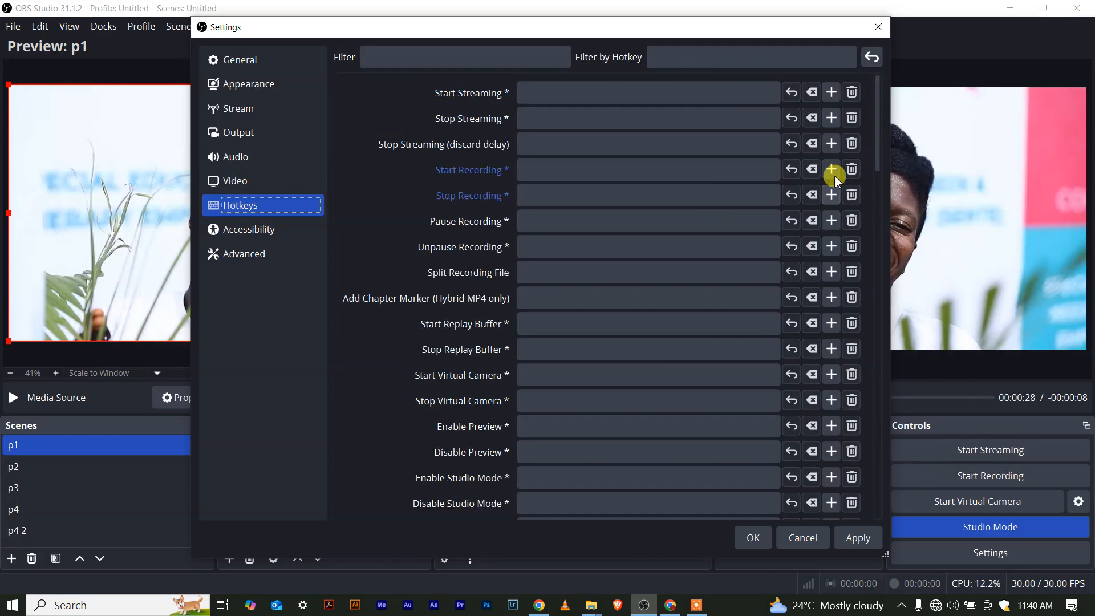
click(831, 93)
click(832, 118)
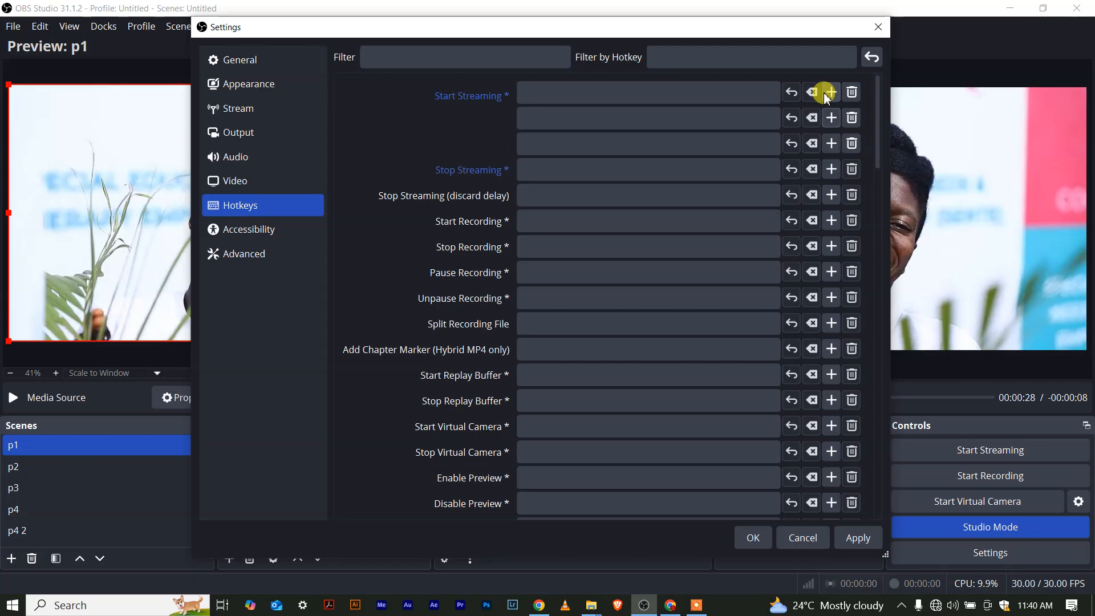
click(852, 117)
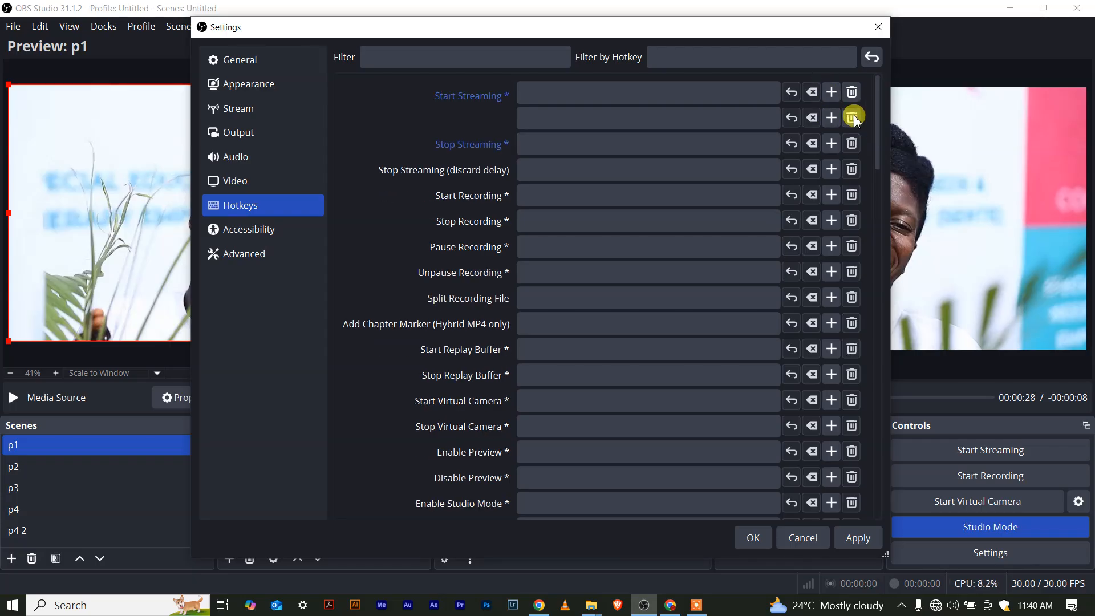
click(852, 117)
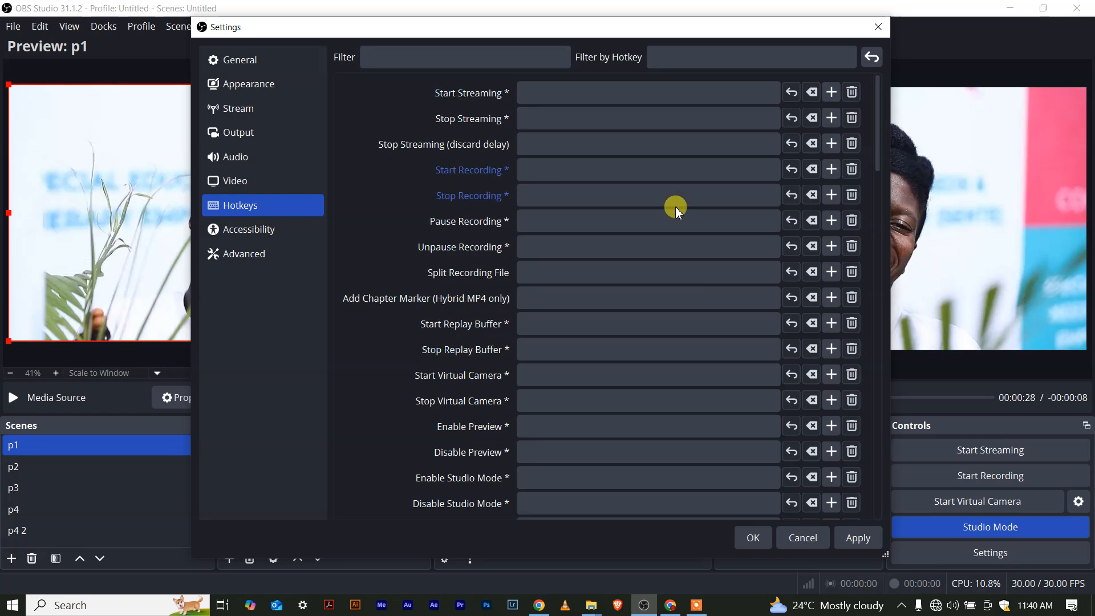
click(831, 195)
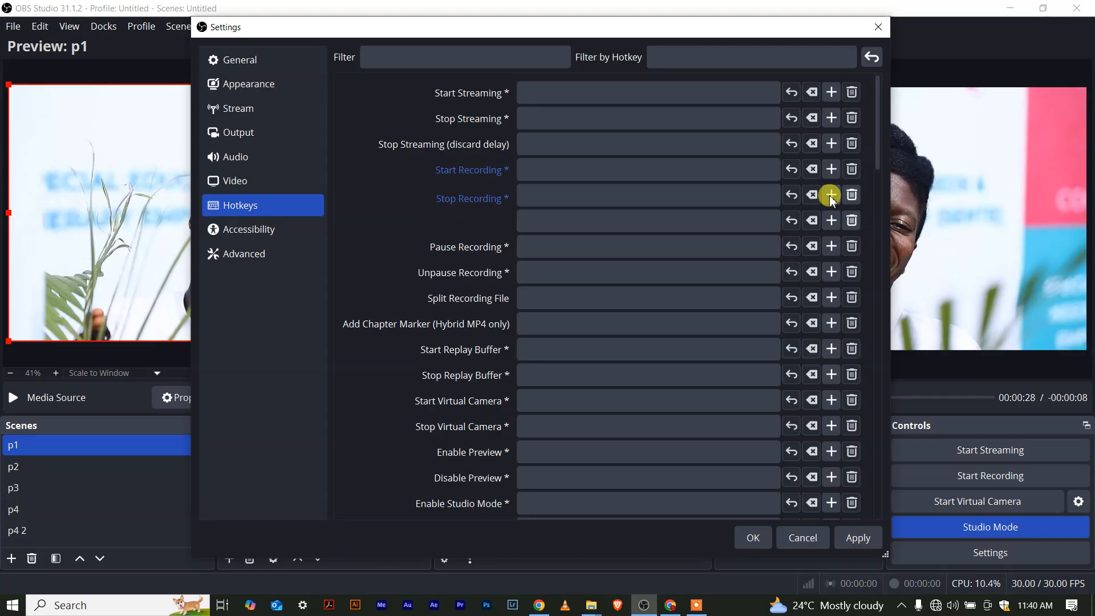
click(851, 196)
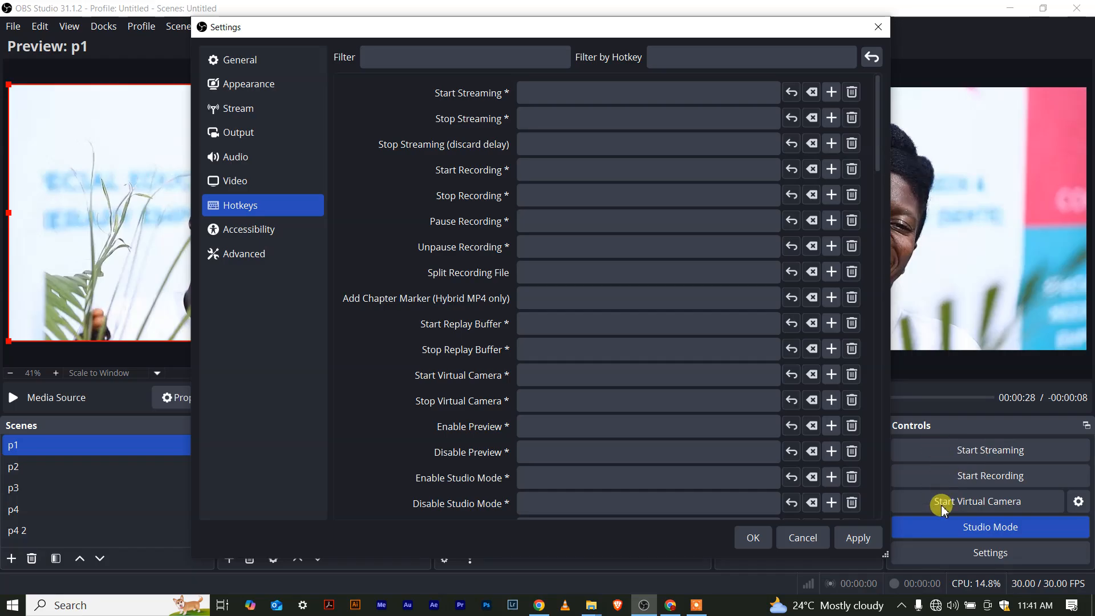
Review the accessibility colour settings and all sections of the advanced settings, from process priority to hotkey focus behavior.
click(275, 231)
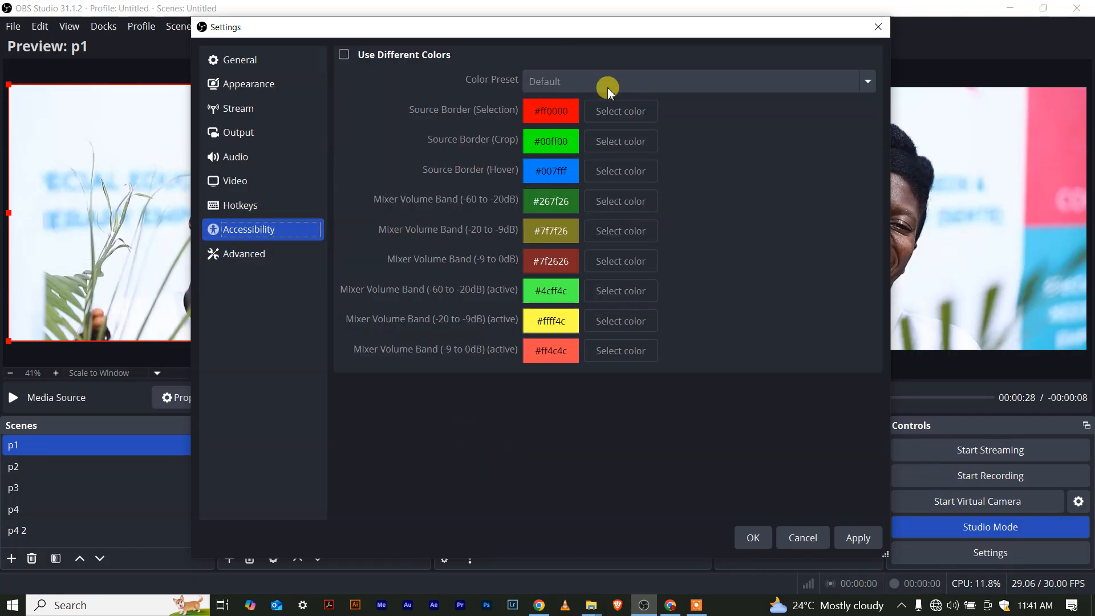
click(250, 257)
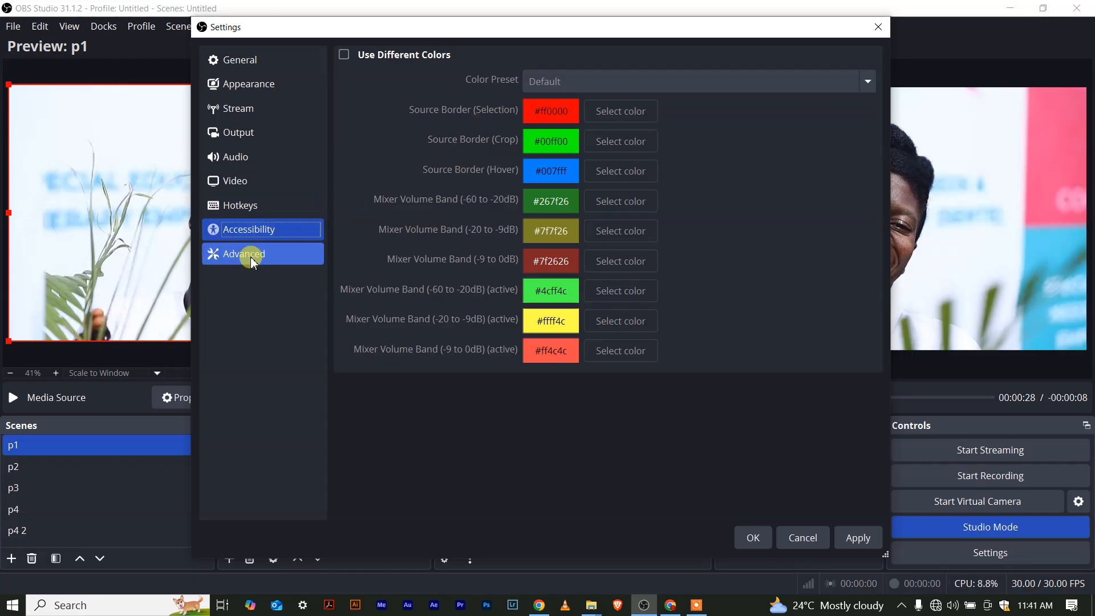
click(518, 113)
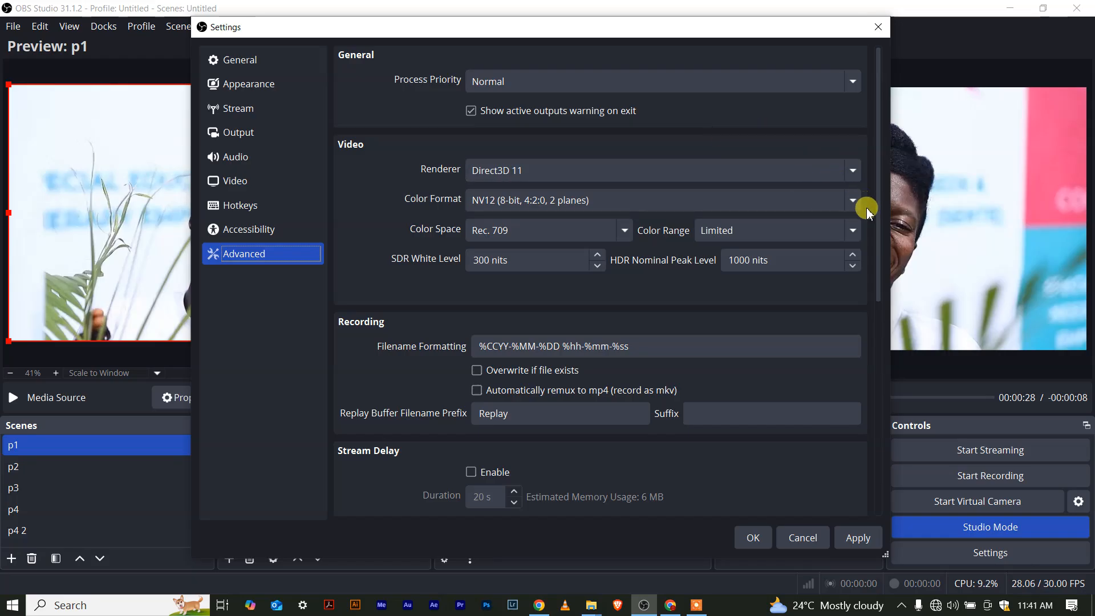
drag(876, 216, 853, 290)
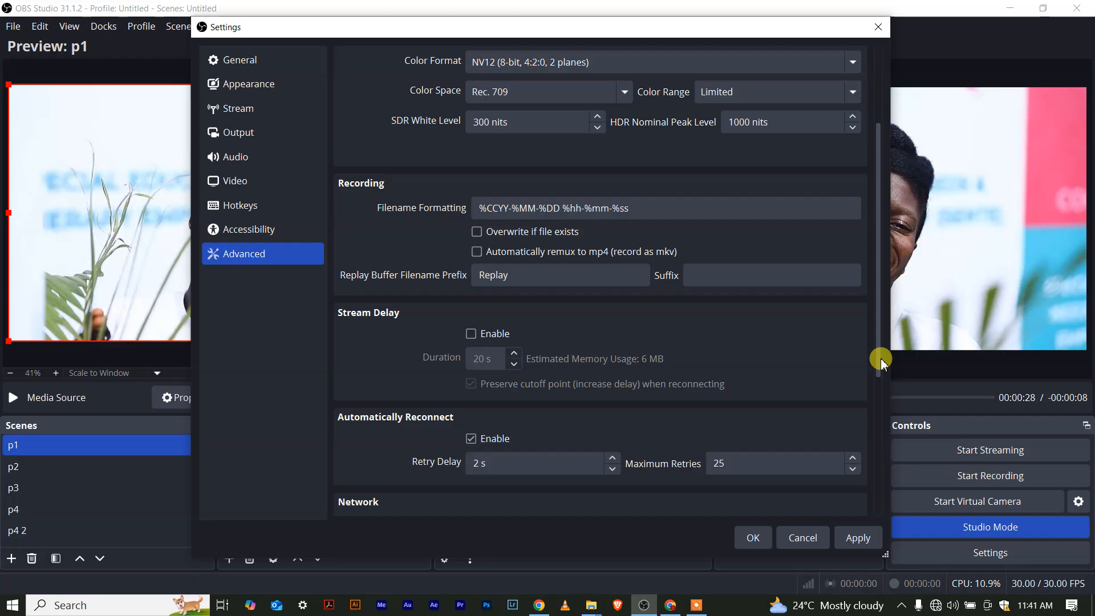
drag(877, 359, 844, 511)
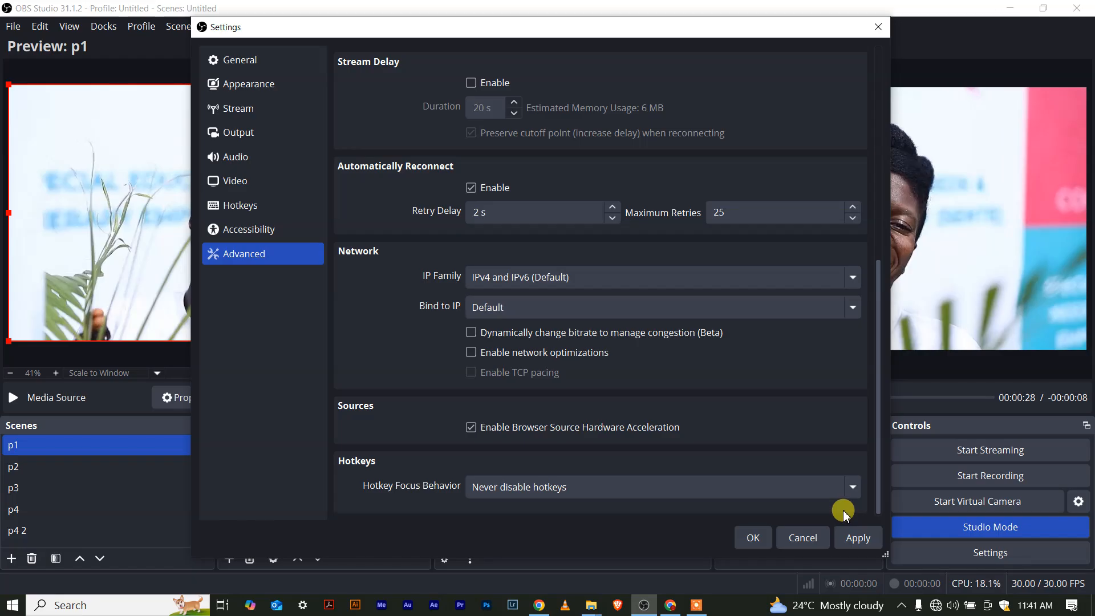
drag(845, 511, 848, 447)
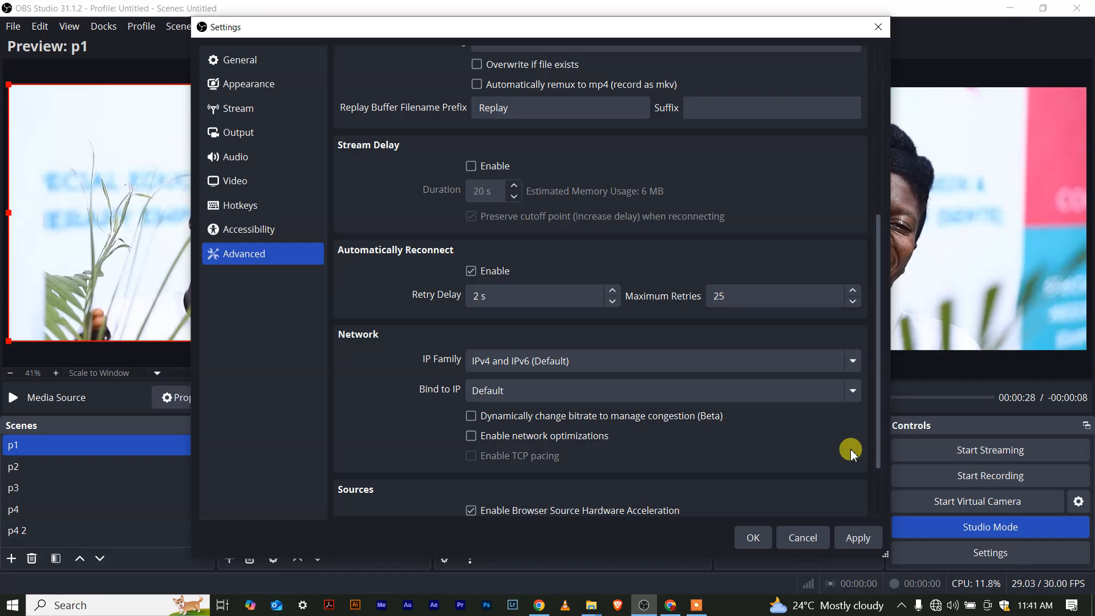
scroll(853, 454, up, 4)
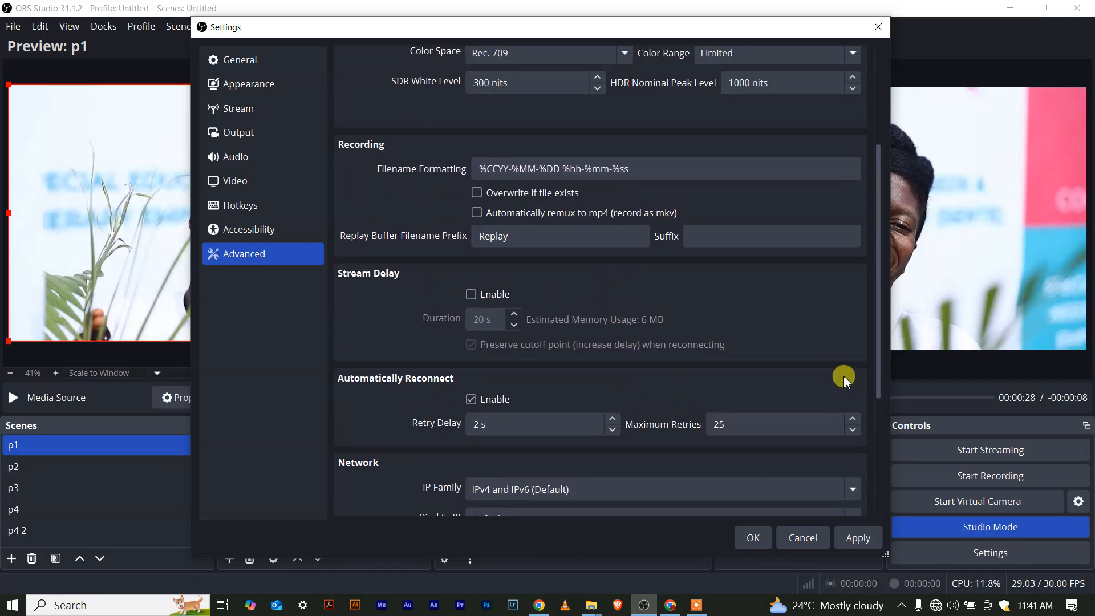
scroll(833, 320, up, 3)
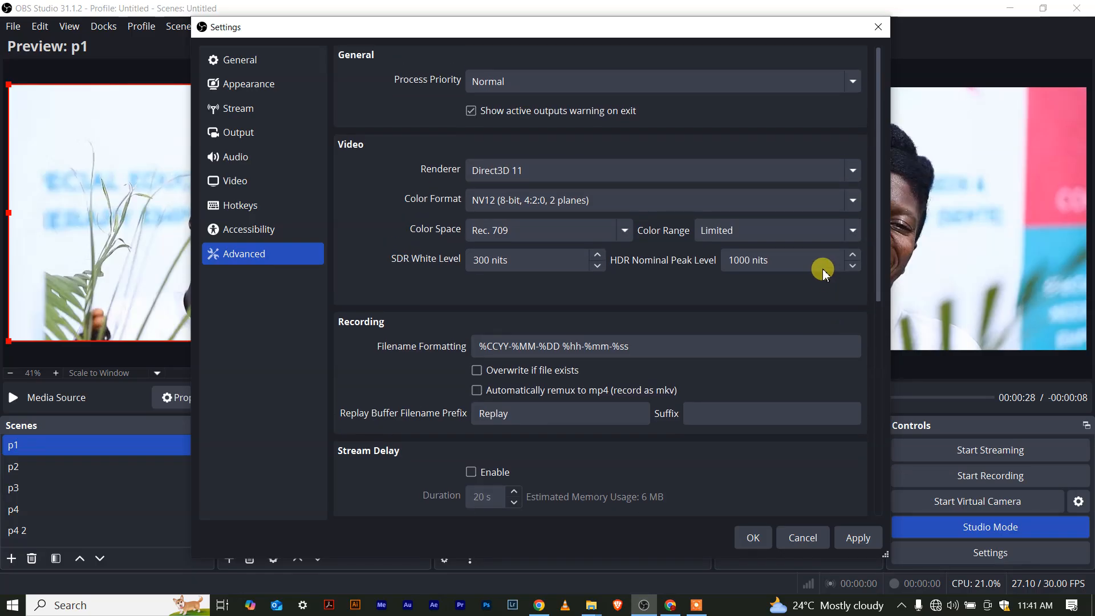
Try enabling the stream delay in the advanced settings, check the automatic reconnect options, and turn the delay off again.
scroll(822, 285, down, 1)
scroll(816, 309, down, 1)
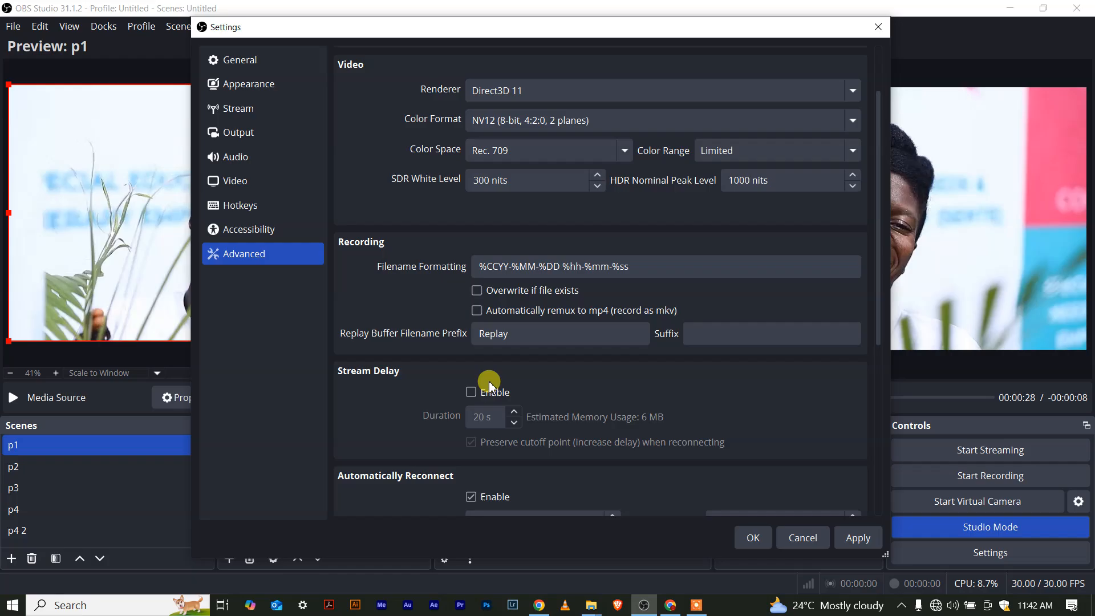
click(470, 393)
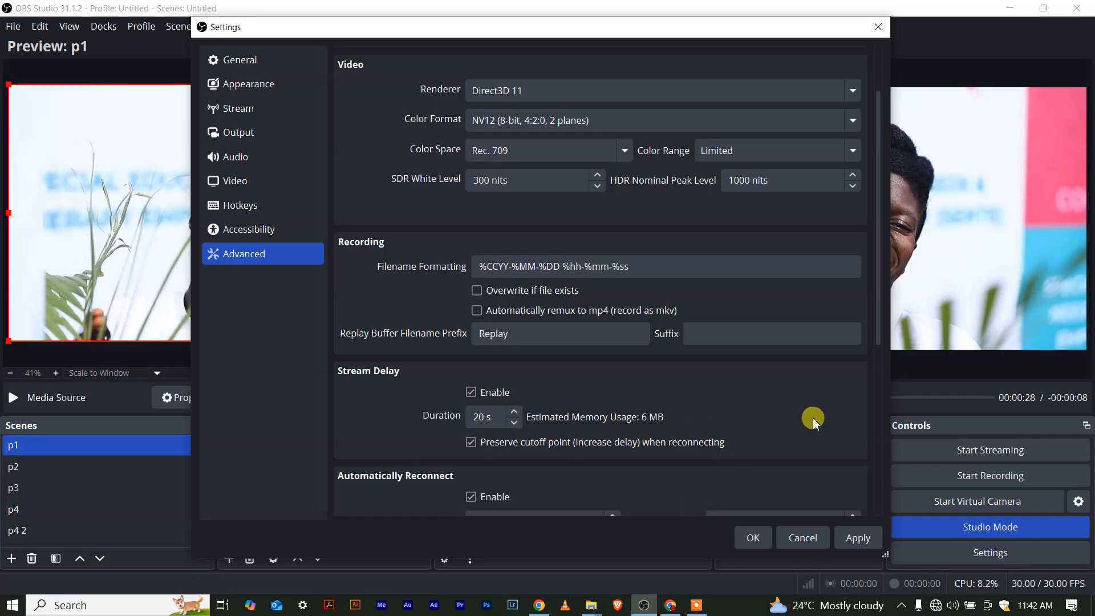
drag(878, 311, 865, 369)
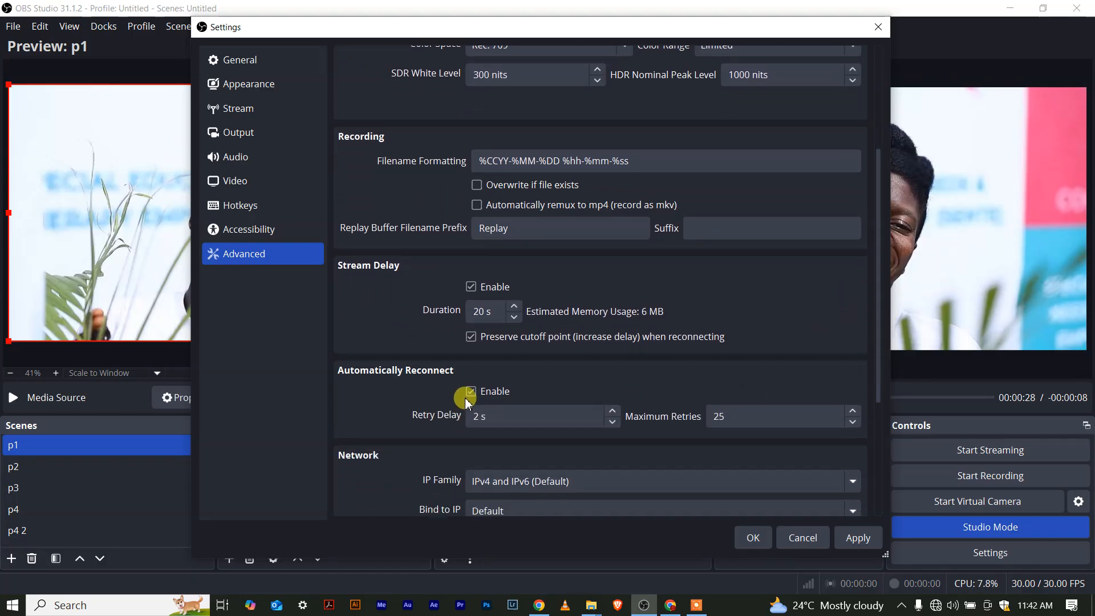
click(471, 392)
drag(876, 385, 873, 413)
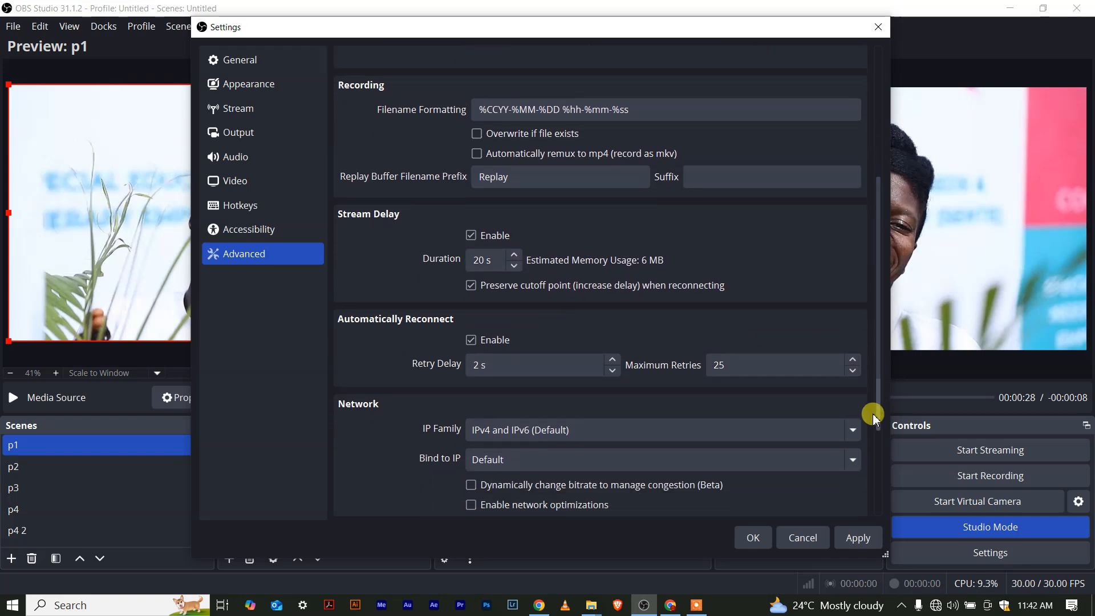
click(471, 237)
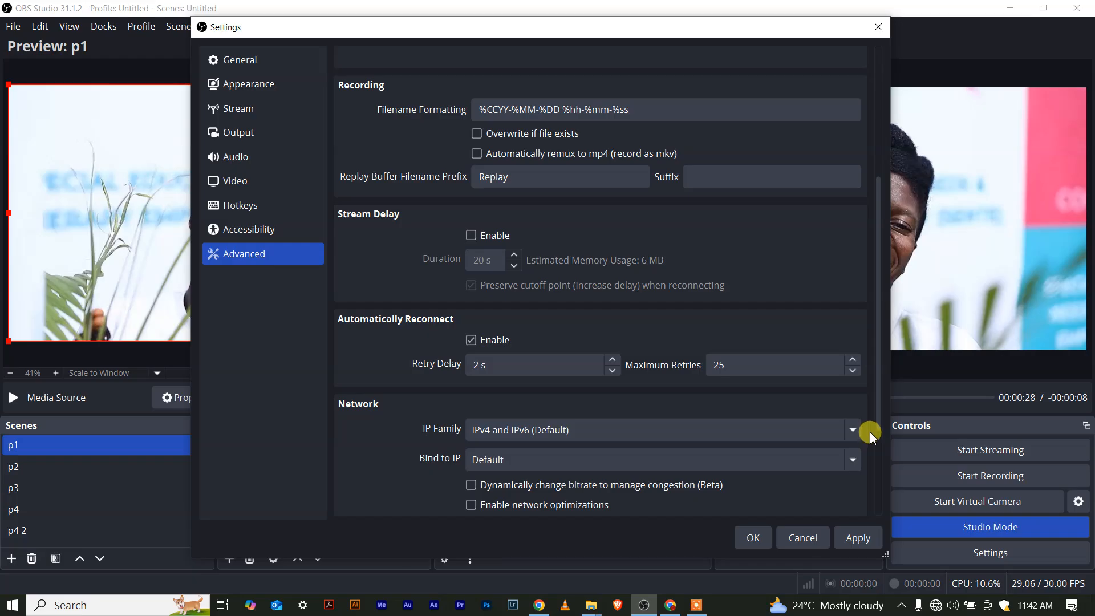
Check the remaining advanced settings, apply the changed settings and close the settings window.
drag(877, 425, 852, 508)
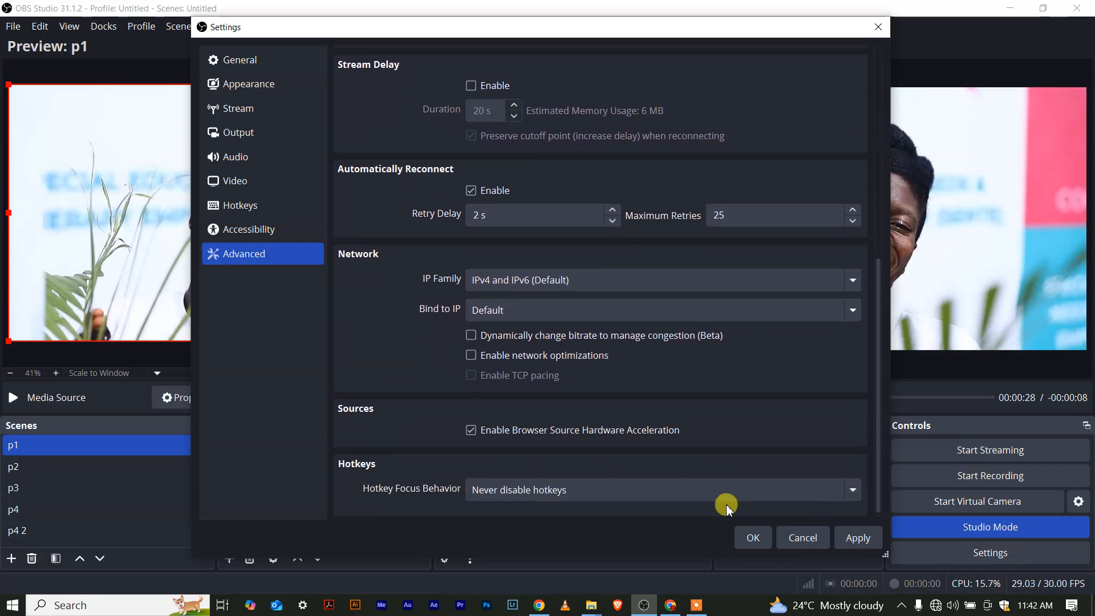
click(856, 538)
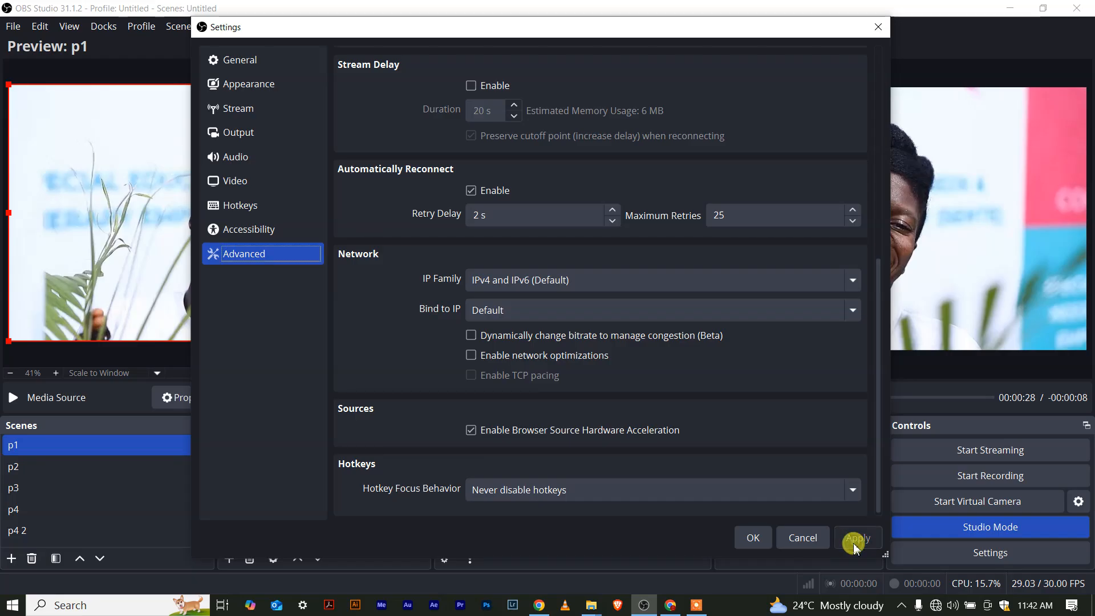
click(752, 533)
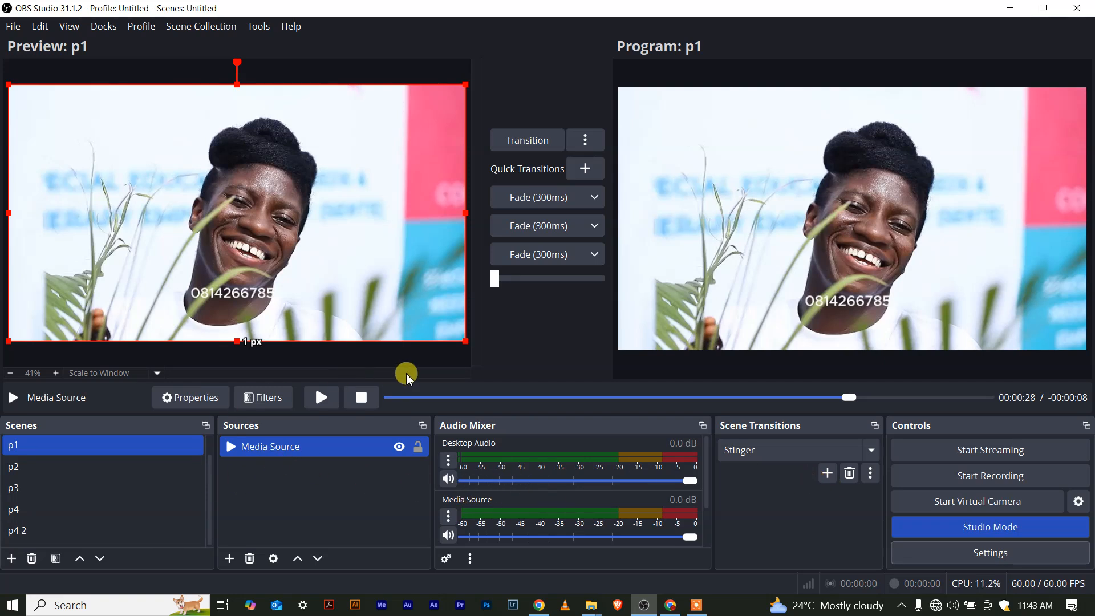
Preview scenes p2, p3, p4 and p4 2 one after another in Studio Mode.
click(78, 469)
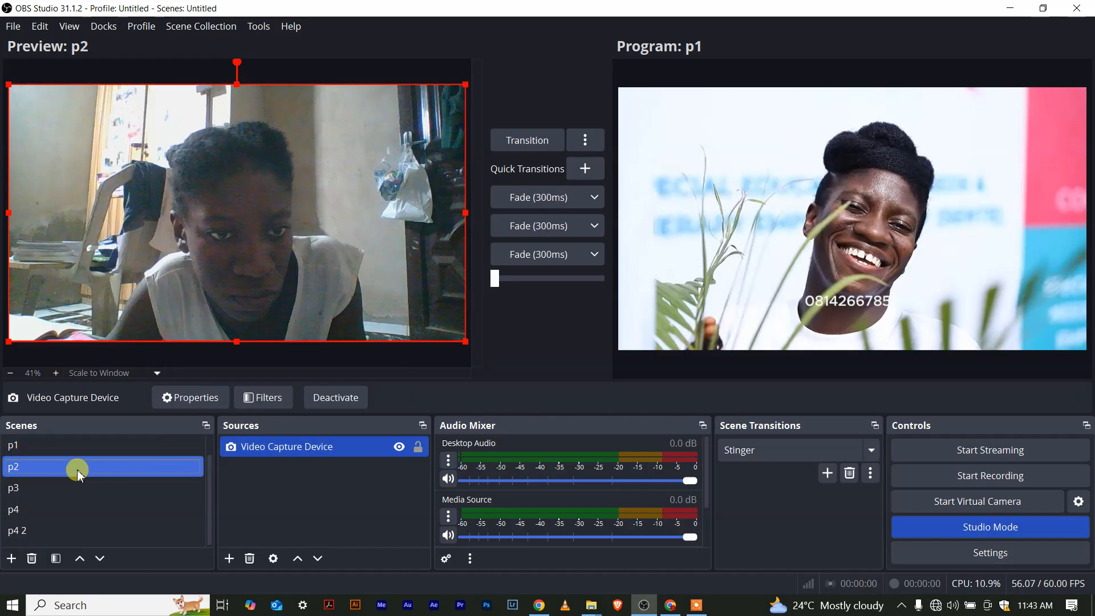
click(49, 490)
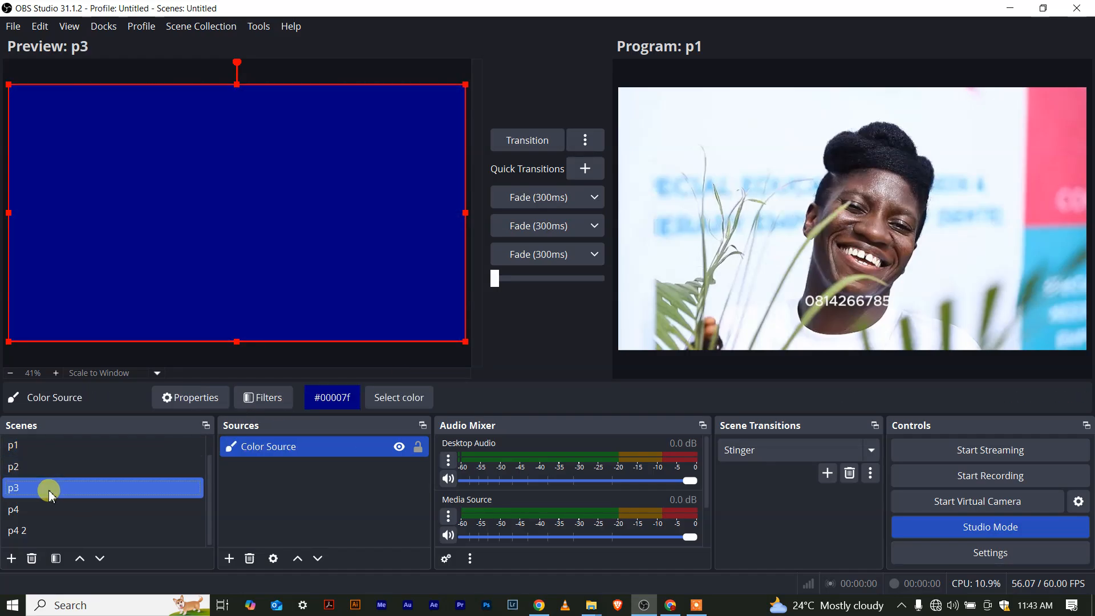
click(41, 512)
click(34, 533)
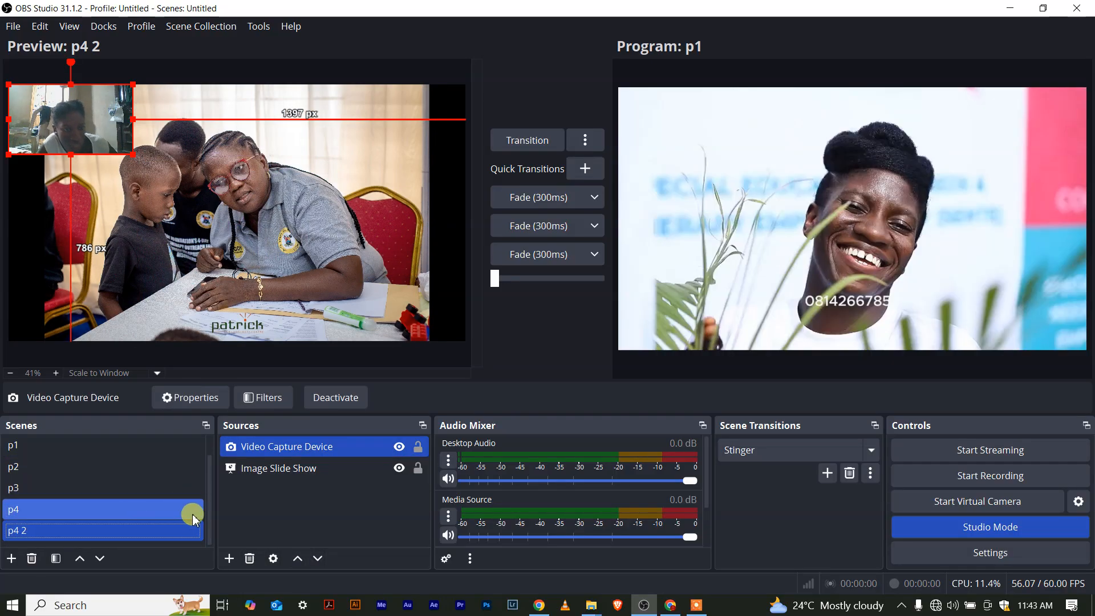
Add a new scene named p5.
click(11, 557)
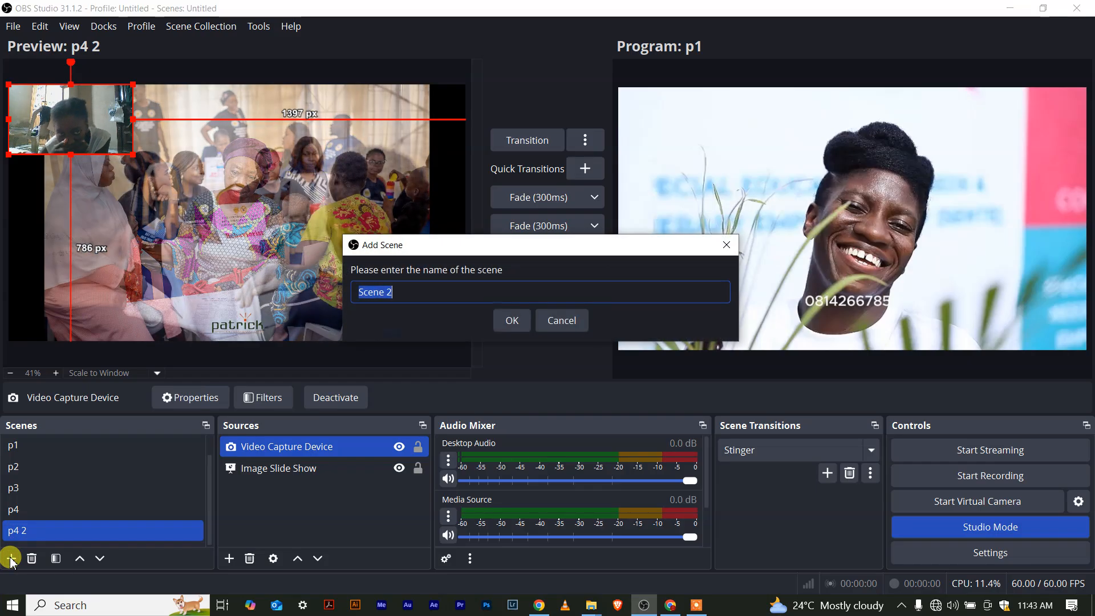
text(p5)
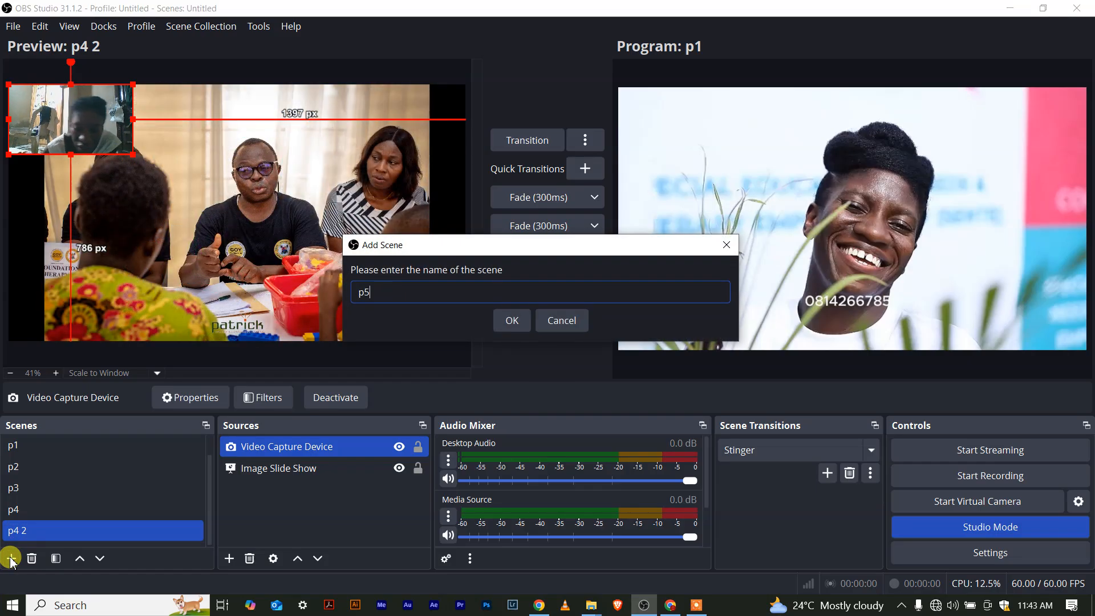
key(Return)
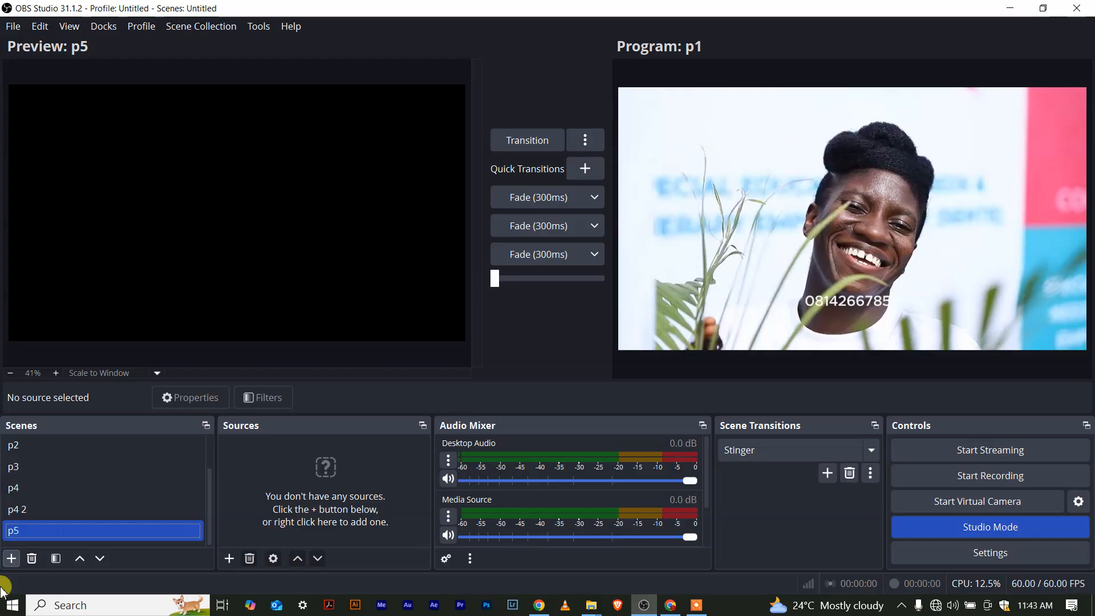
Add a Display Capture source to scene p5 using the Windows 10 (1903 and up) capture method.
click(230, 558)
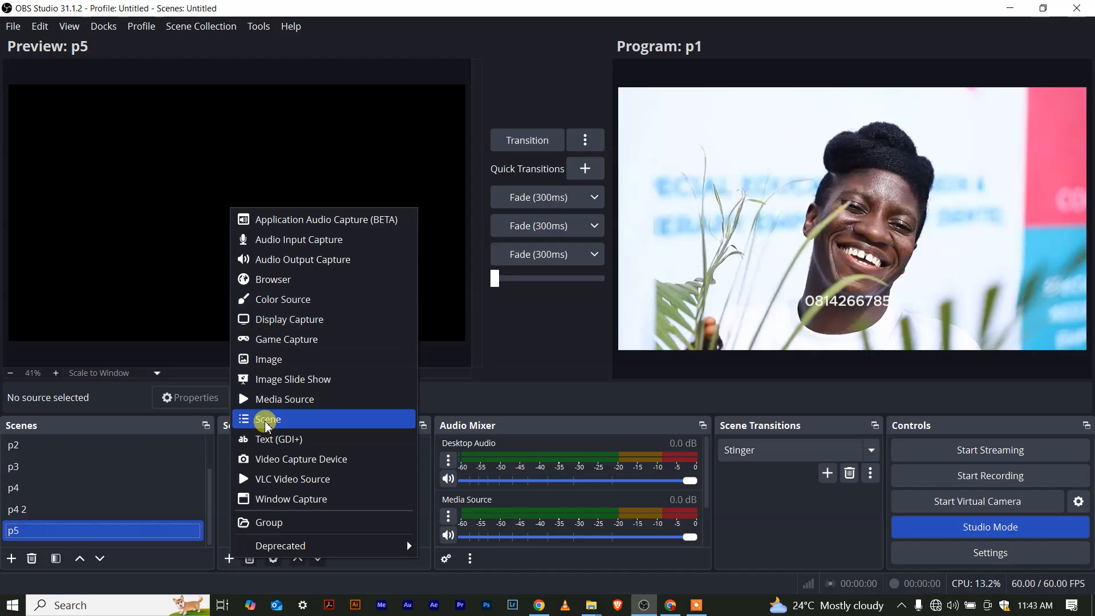
click(282, 323)
click(578, 388)
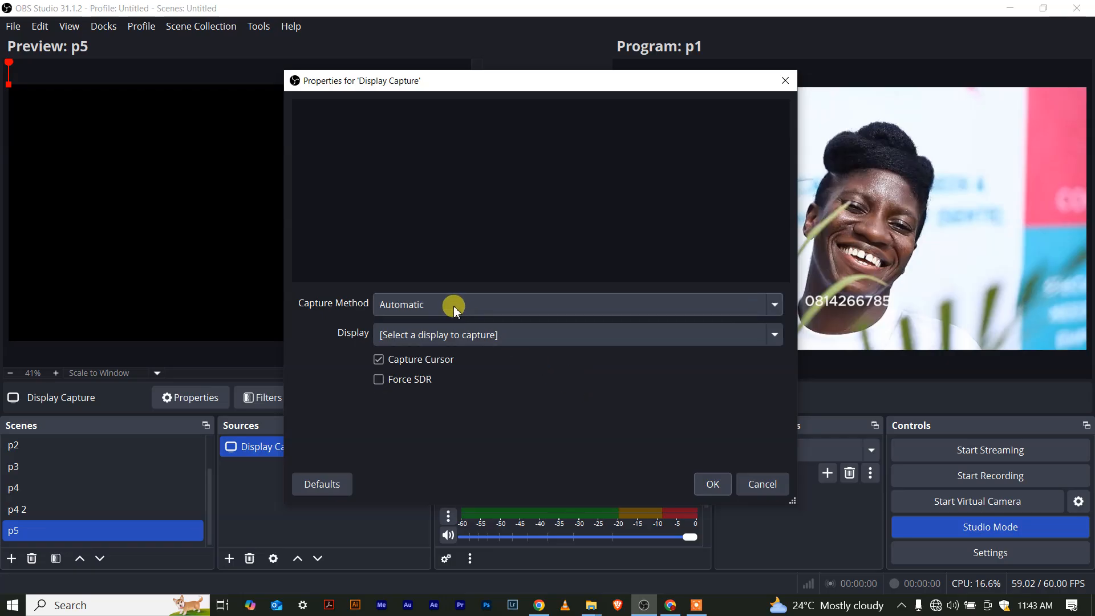
click(456, 308)
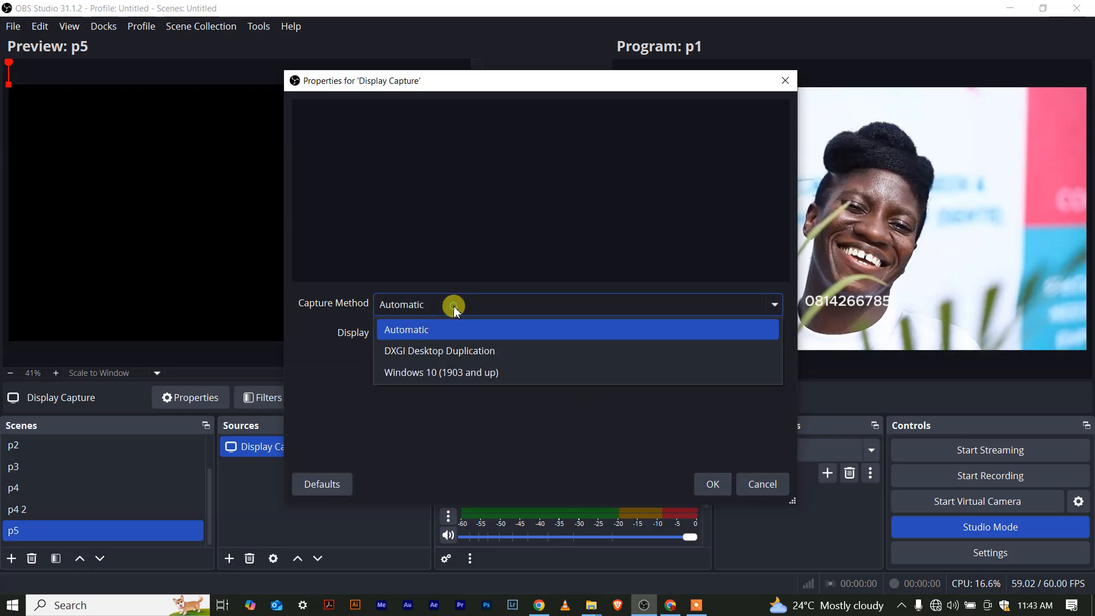
click(430, 371)
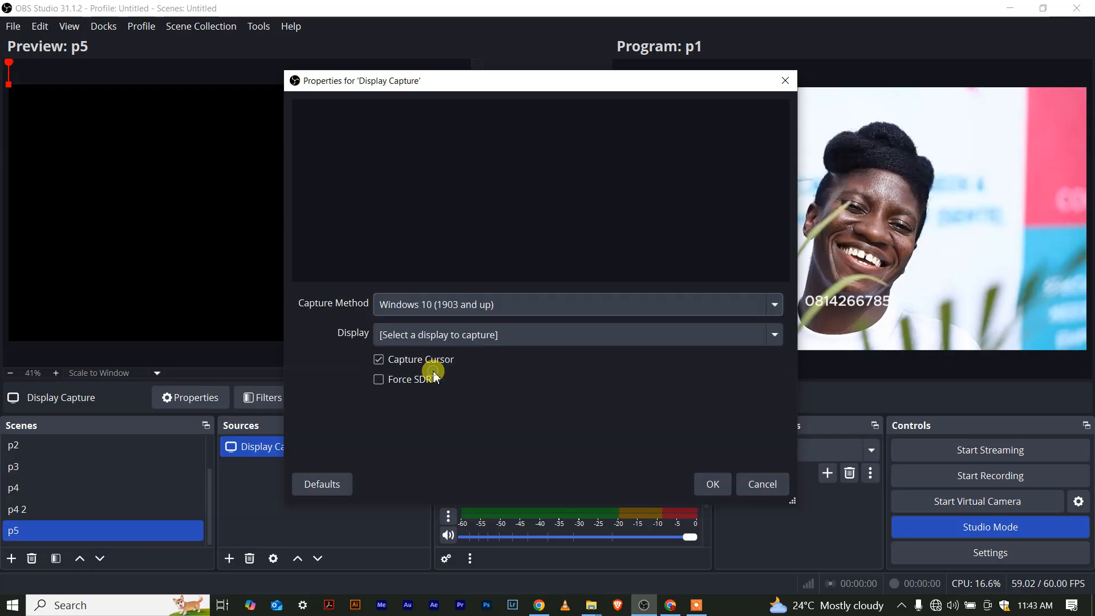
click(713, 484)
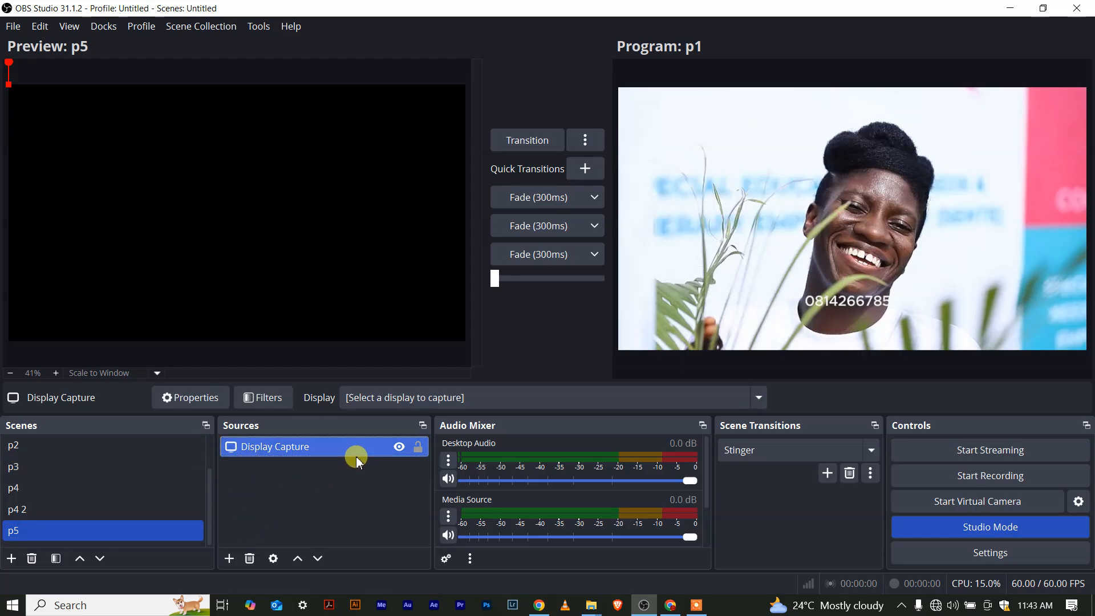
Set the display capture to record the 1920x1080 primary monitor.
click(454, 398)
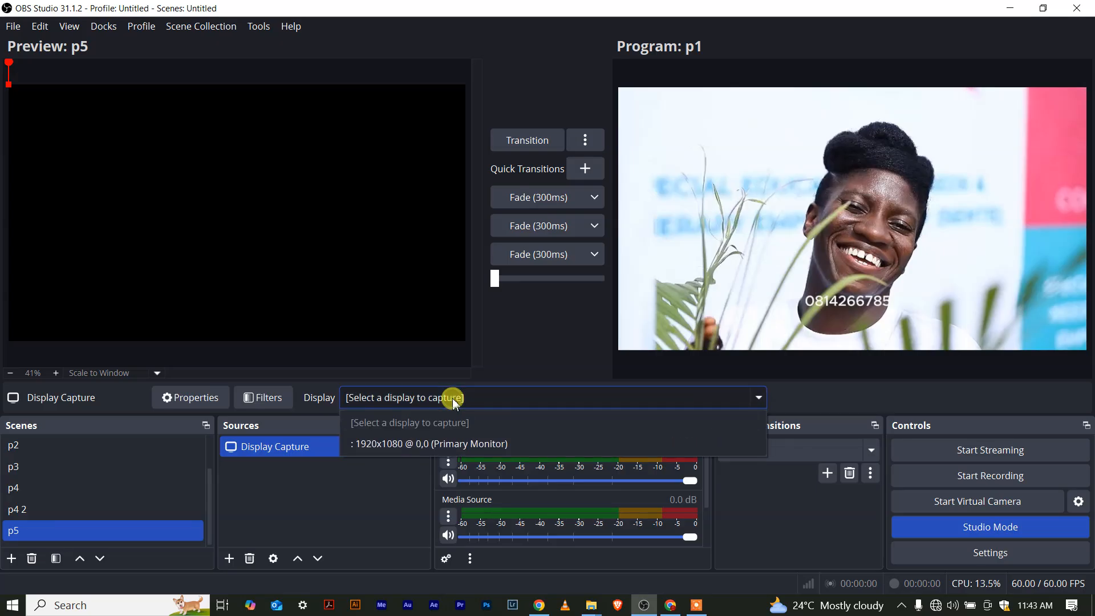
click(416, 443)
click(417, 447)
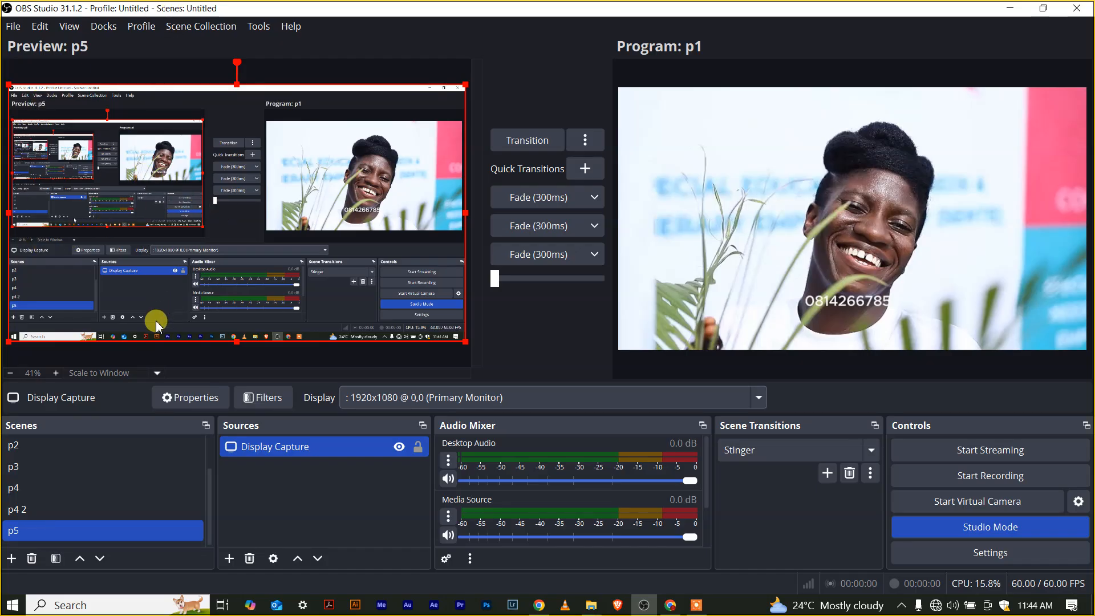
Review the effect filters available for the display capture without adding one.
click(260, 385)
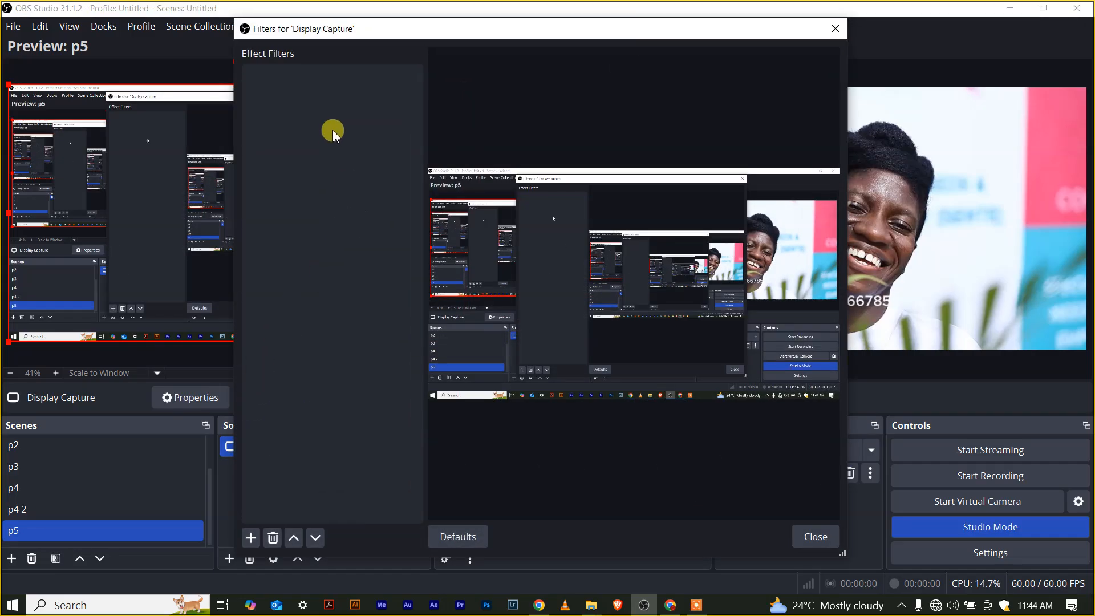
click(249, 536)
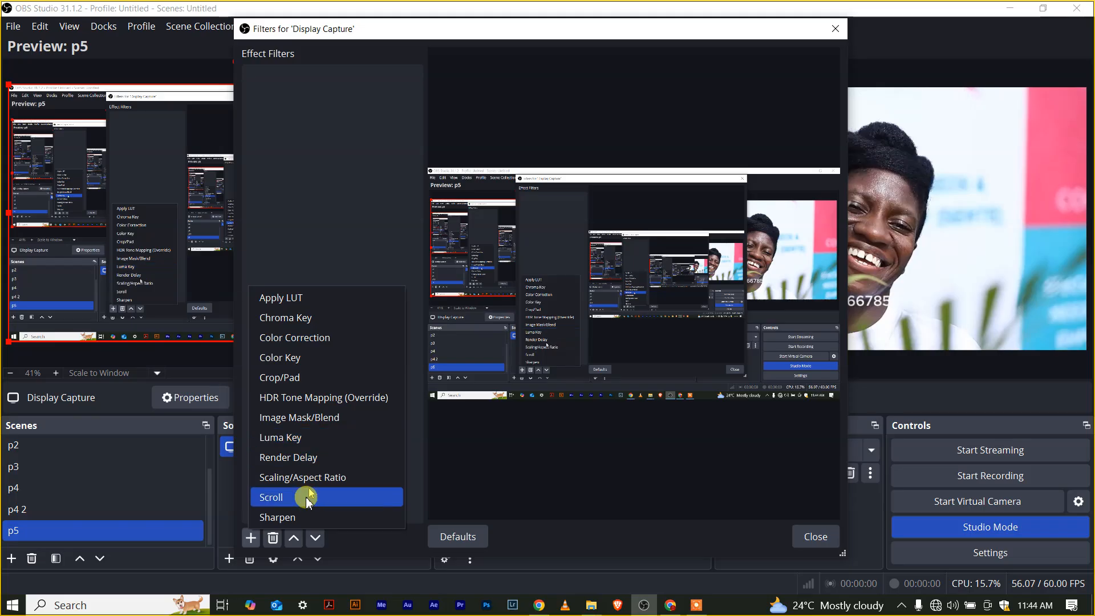
click(506, 492)
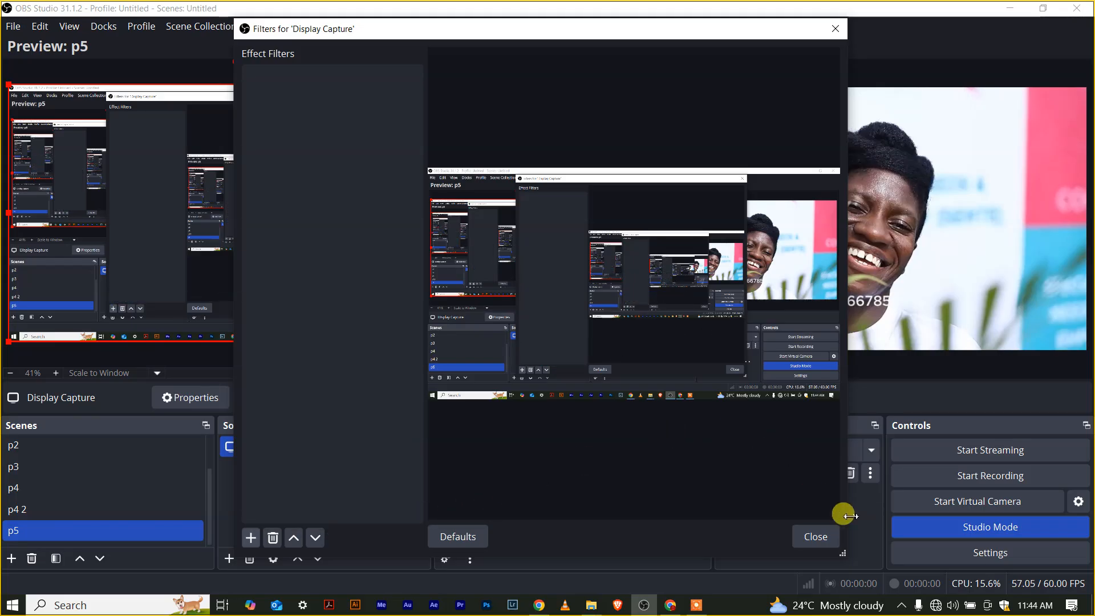
click(797, 537)
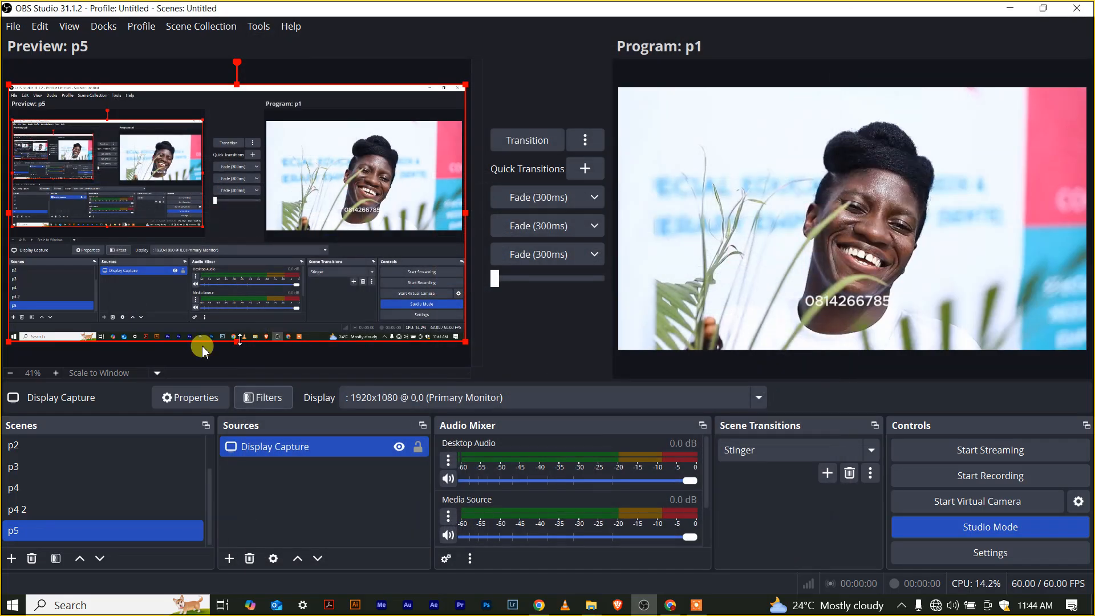
Try the DXGI Desktop Duplication method for the display capture and switch it back to Windows 10 (1903 and up).
click(167, 399)
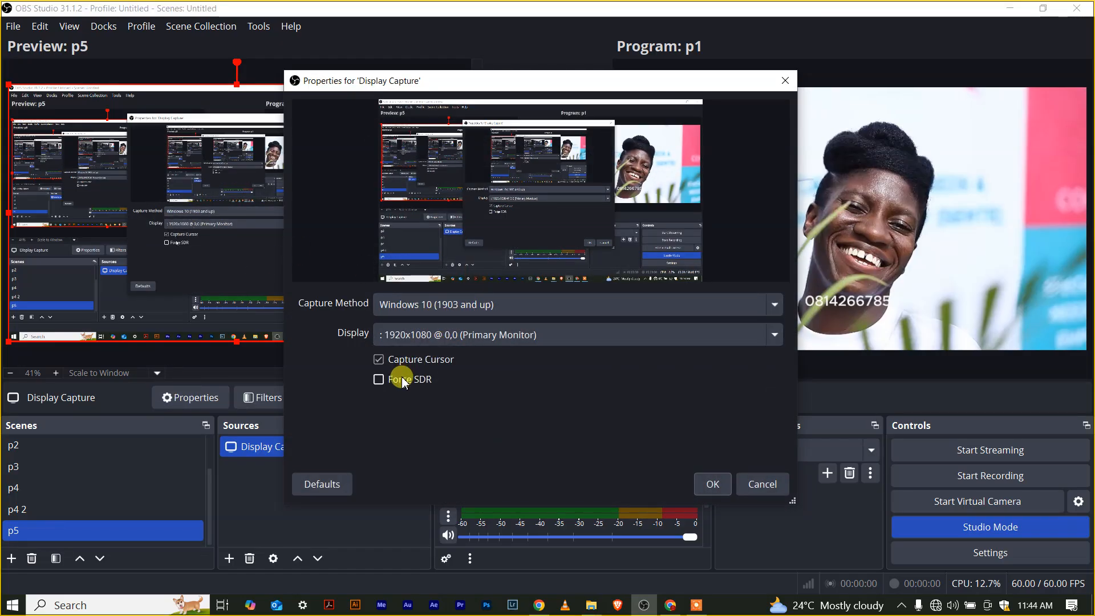
click(419, 308)
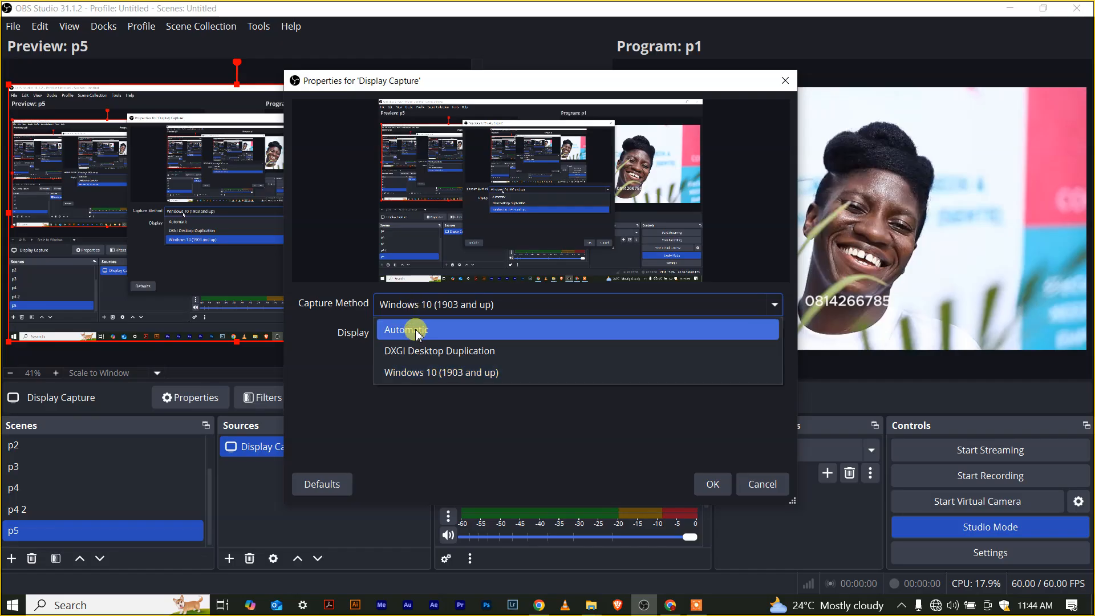
click(416, 352)
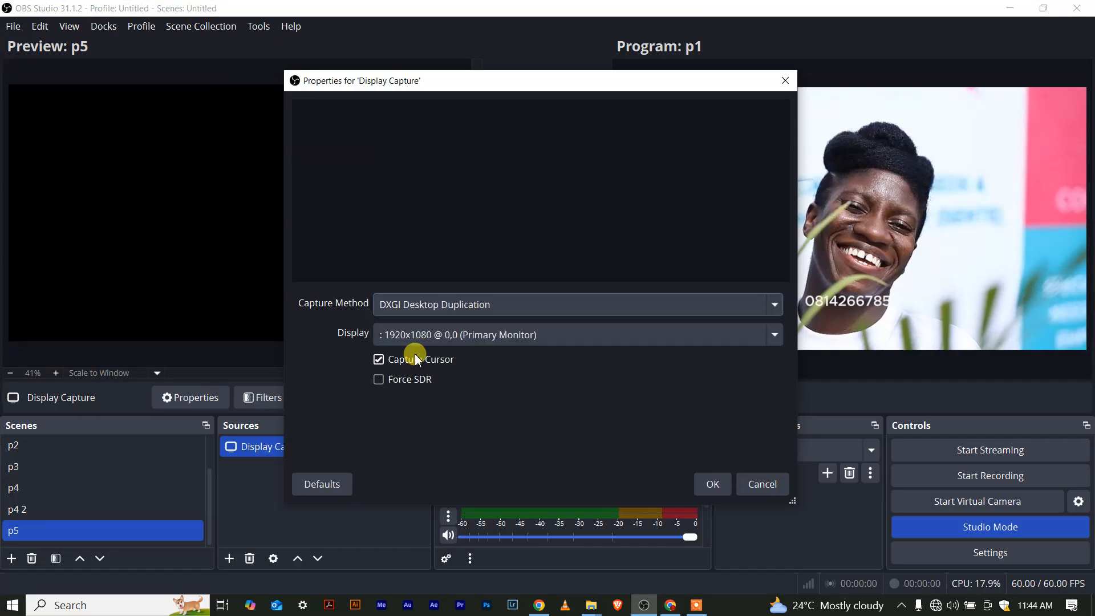
click(462, 336)
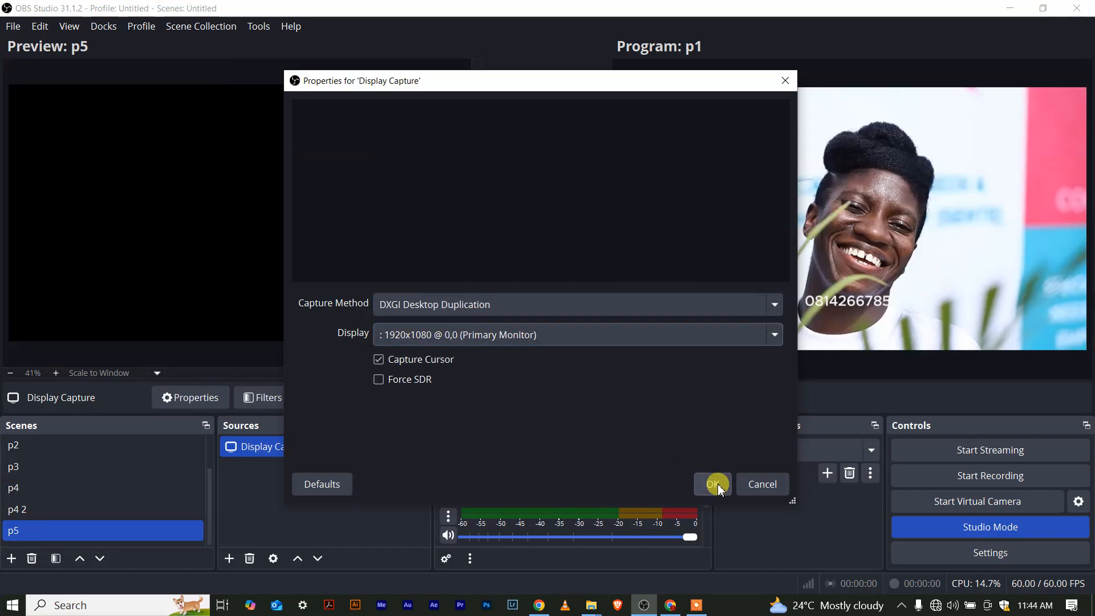
click(415, 306)
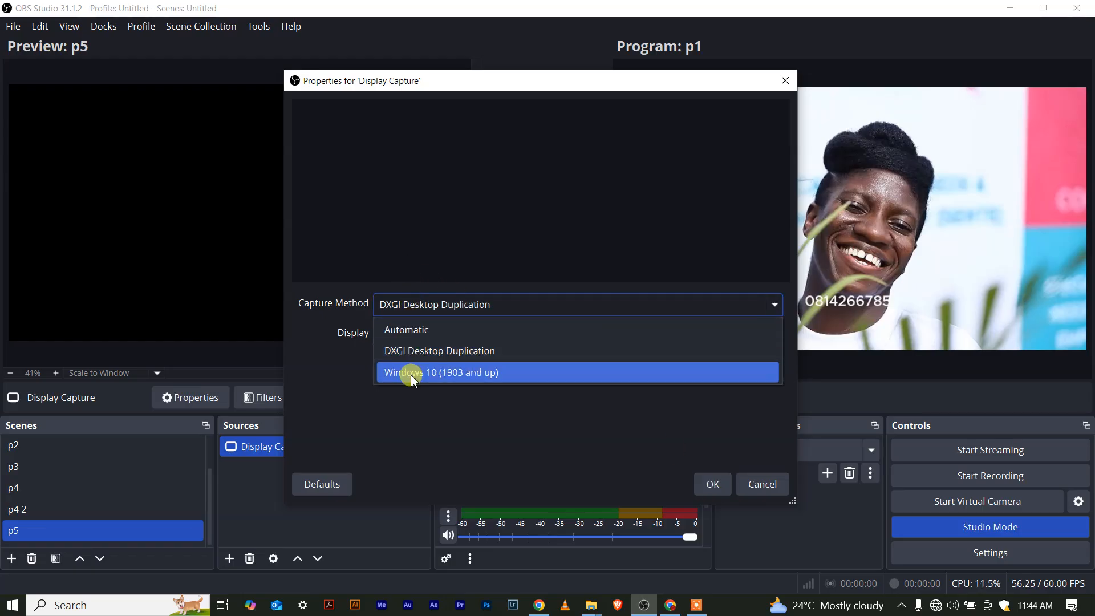
click(404, 371)
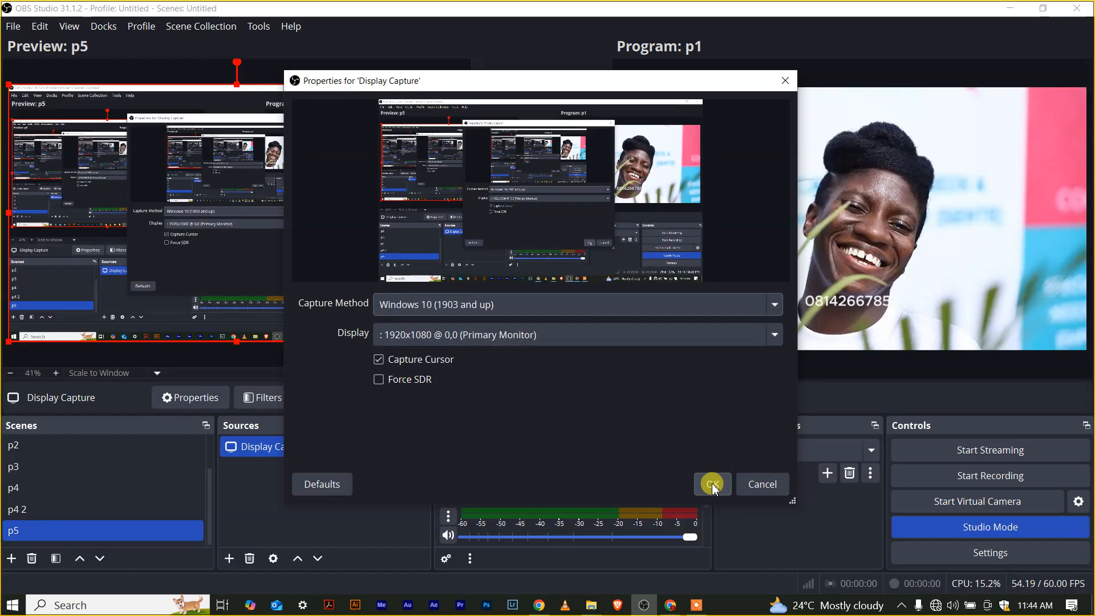
click(711, 485)
click(148, 494)
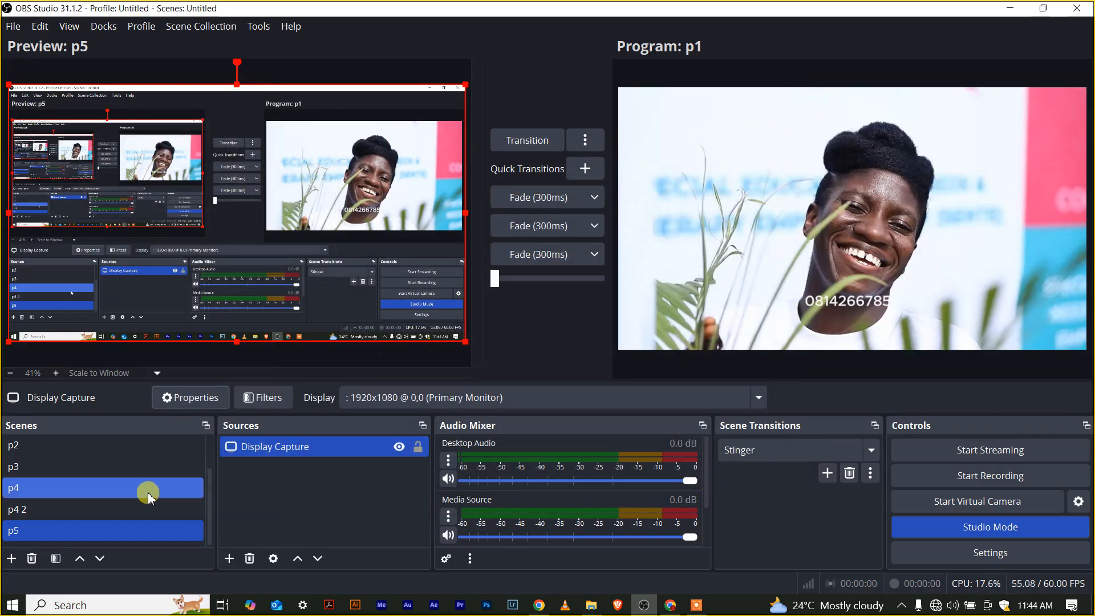
Add a Browser source to scene p5 and check its properties without changing them.
click(229, 559)
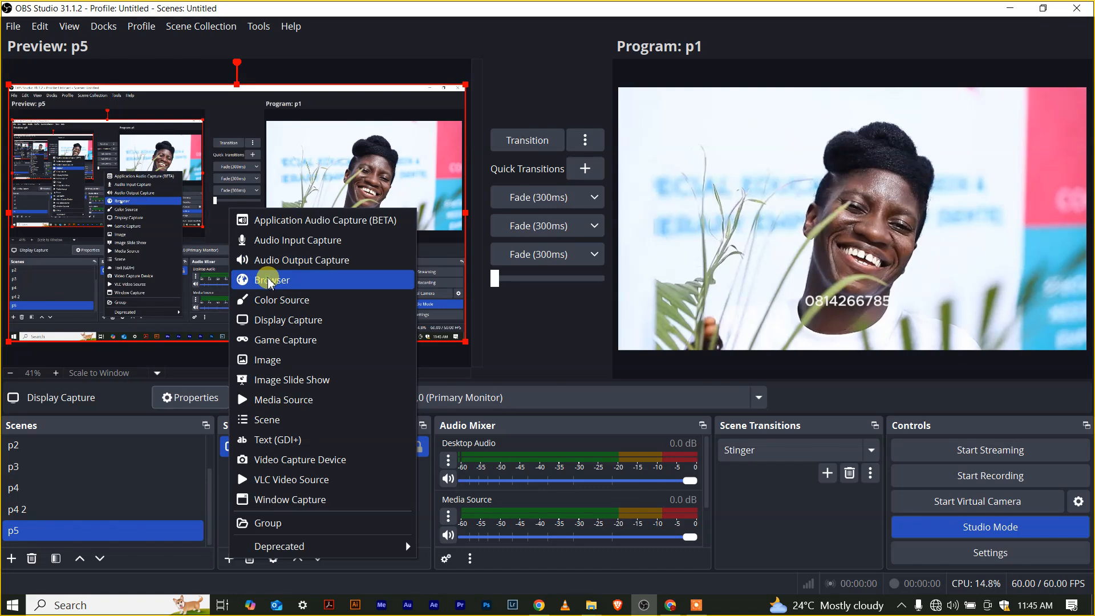
click(271, 280)
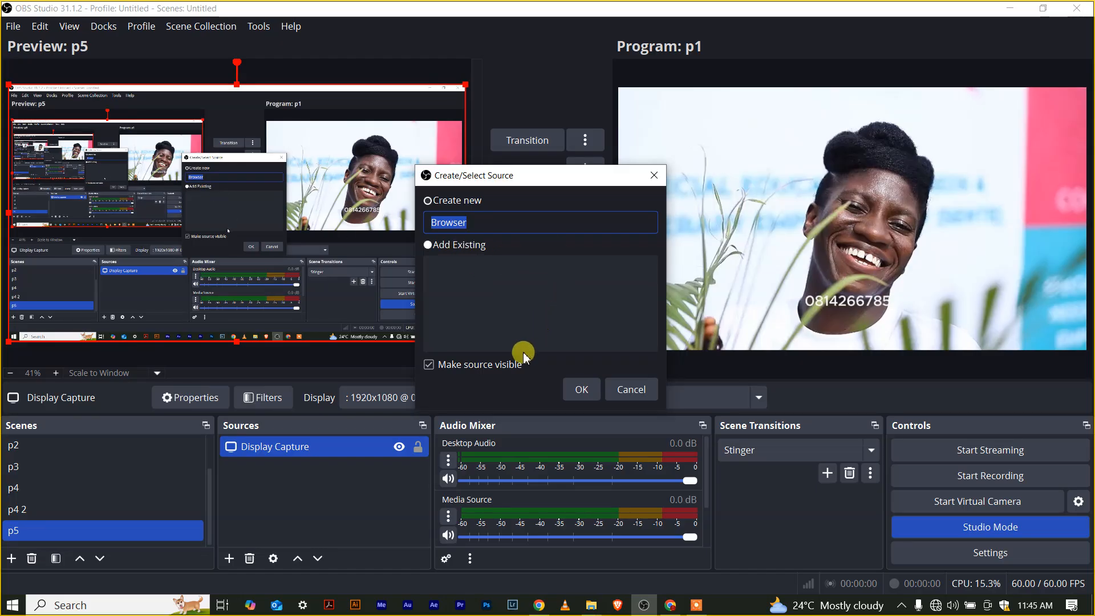
click(573, 386)
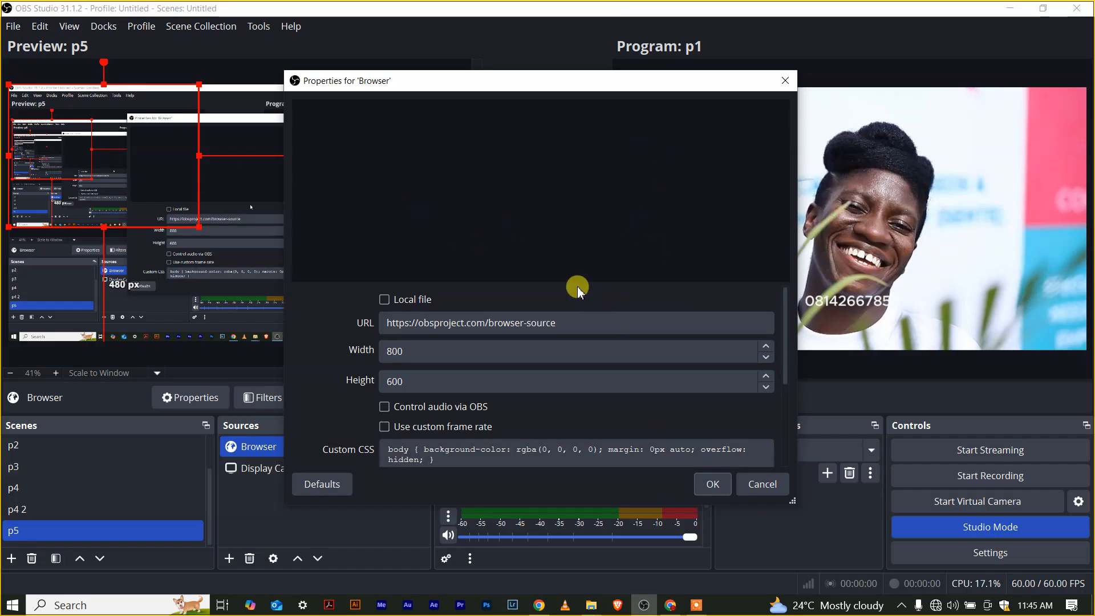
click(773, 485)
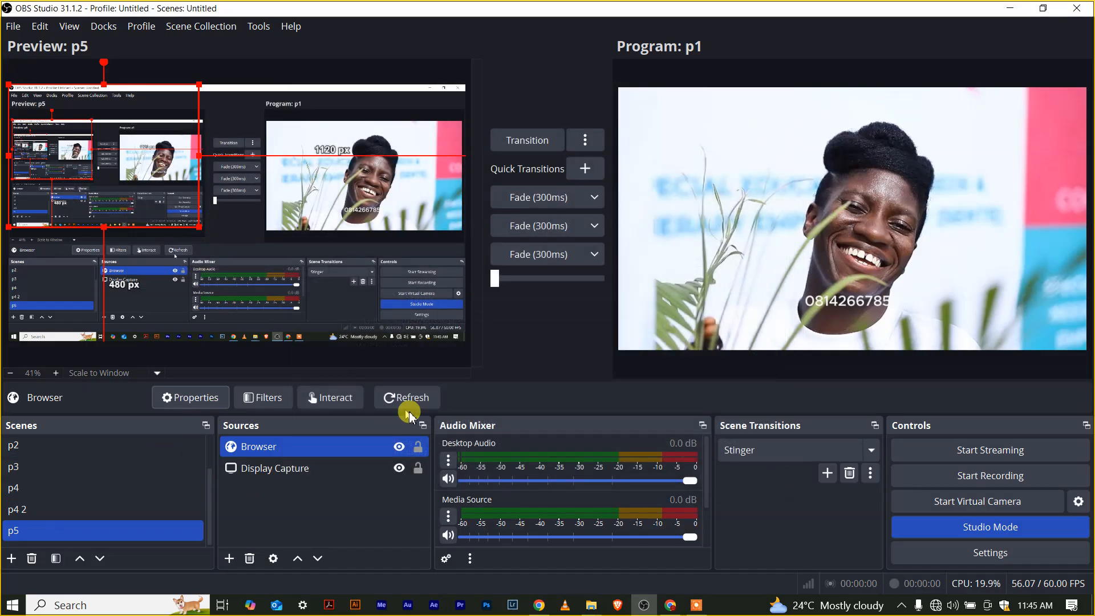
Toggle the Browser source's visibility off and on, and remove it from scene p5.
click(399, 447)
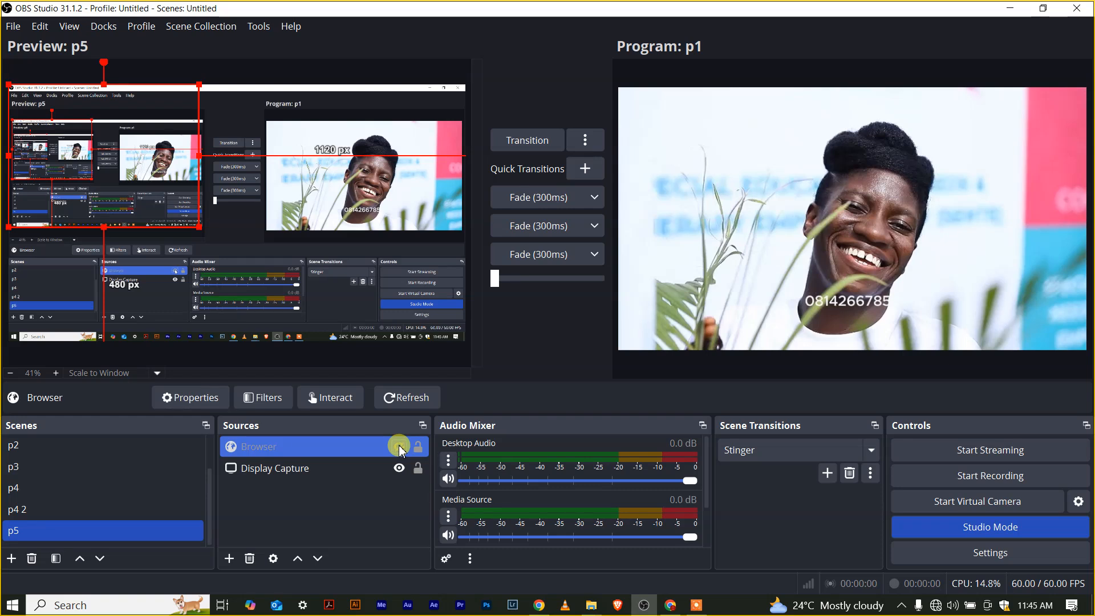
click(399, 446)
click(250, 558)
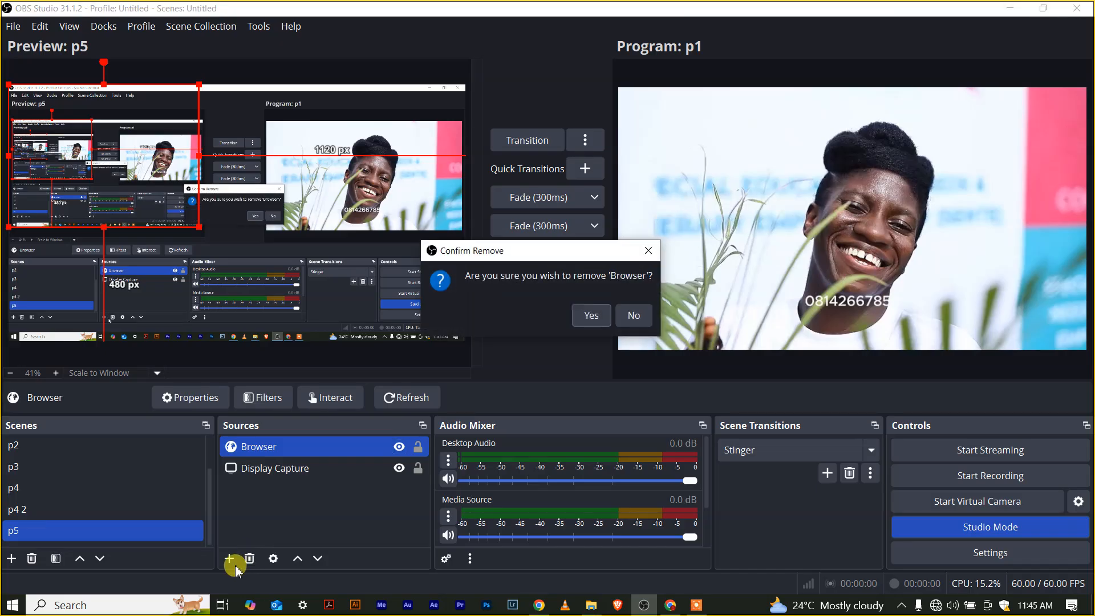
click(585, 315)
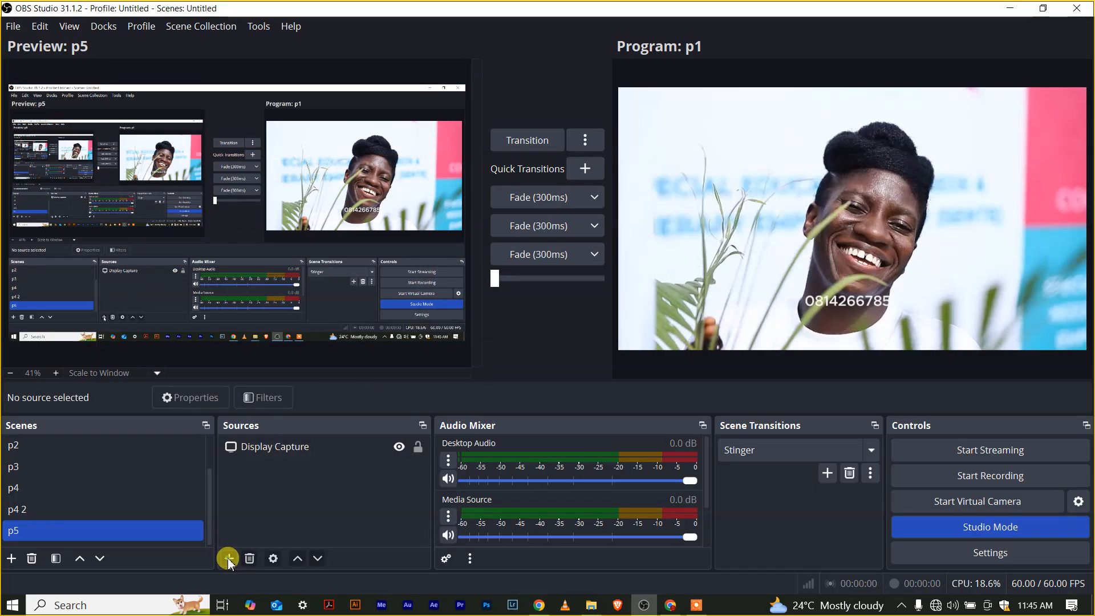
Preview scene p2 and transition it to the program output.
click(228, 559)
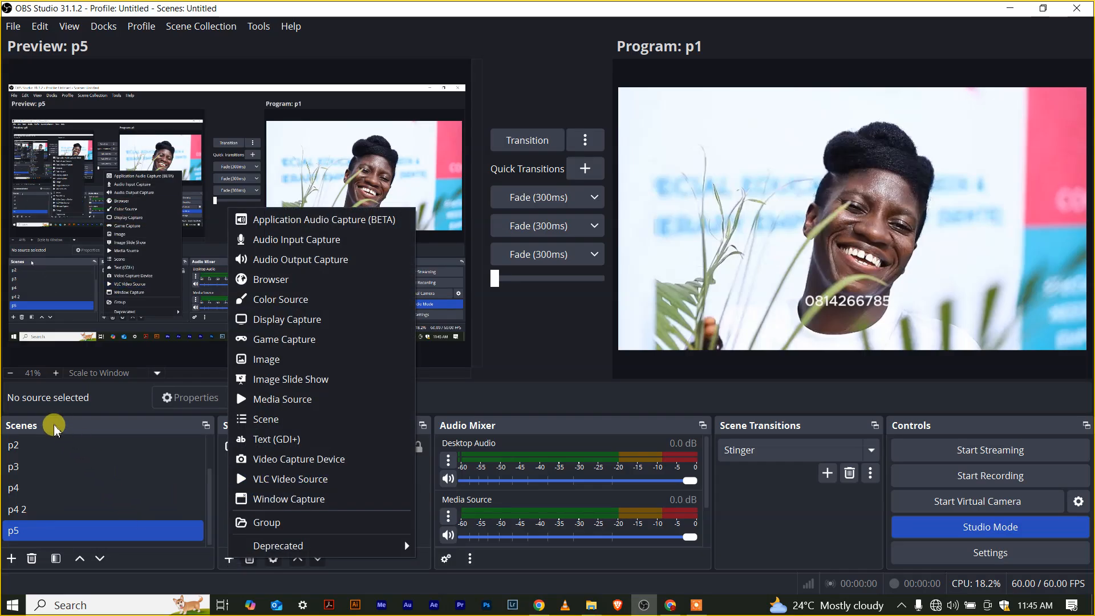
click(50, 451)
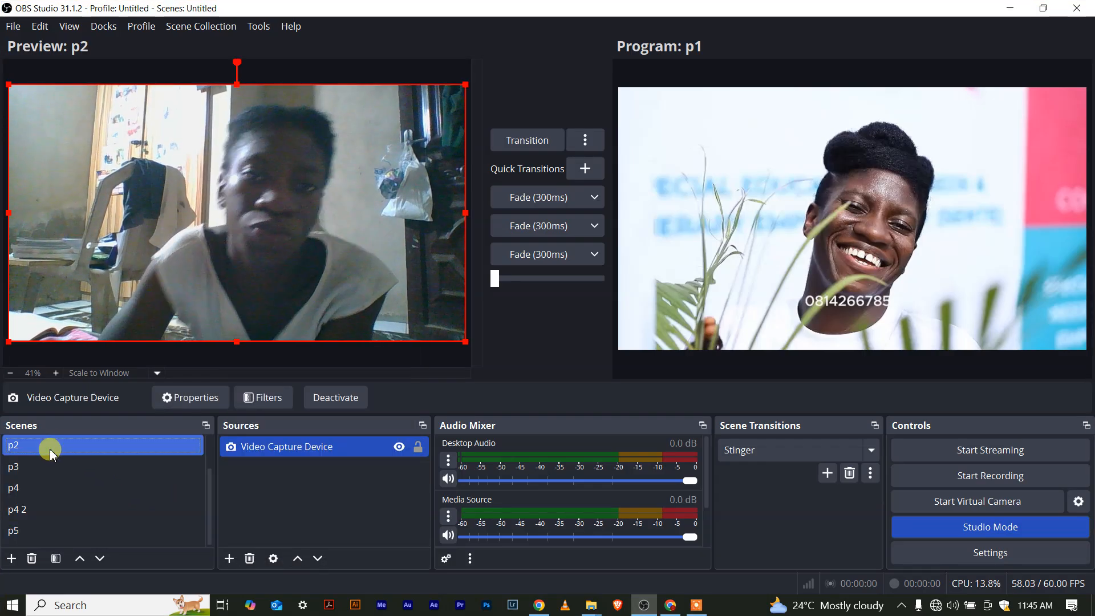
click(529, 138)
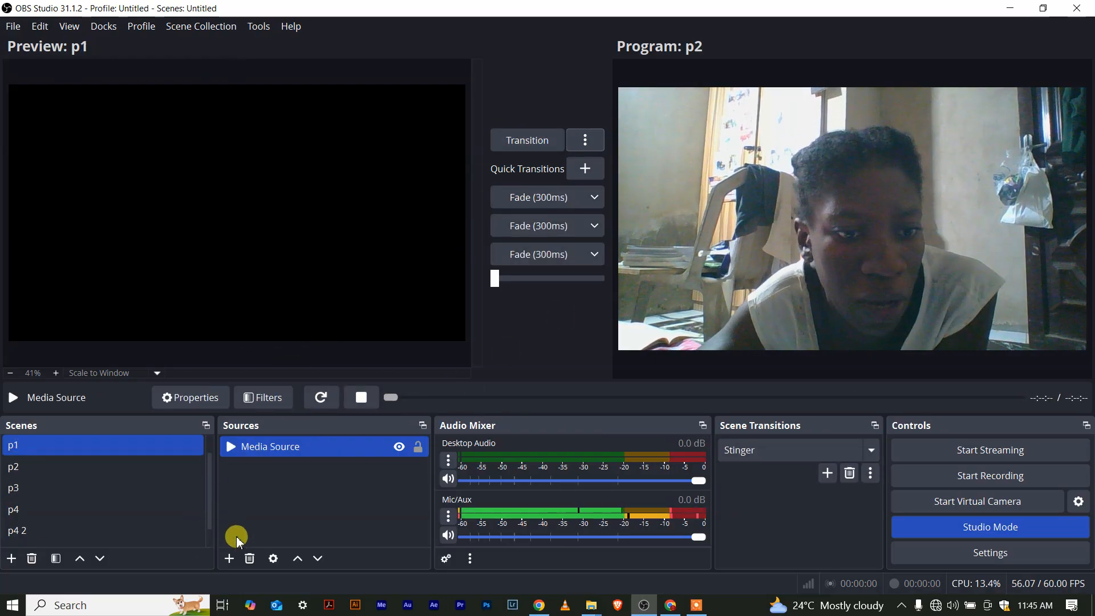
Add an Image source to scene p1 using the logo file 1756203421984.png from the obs tutorial folder.
click(229, 559)
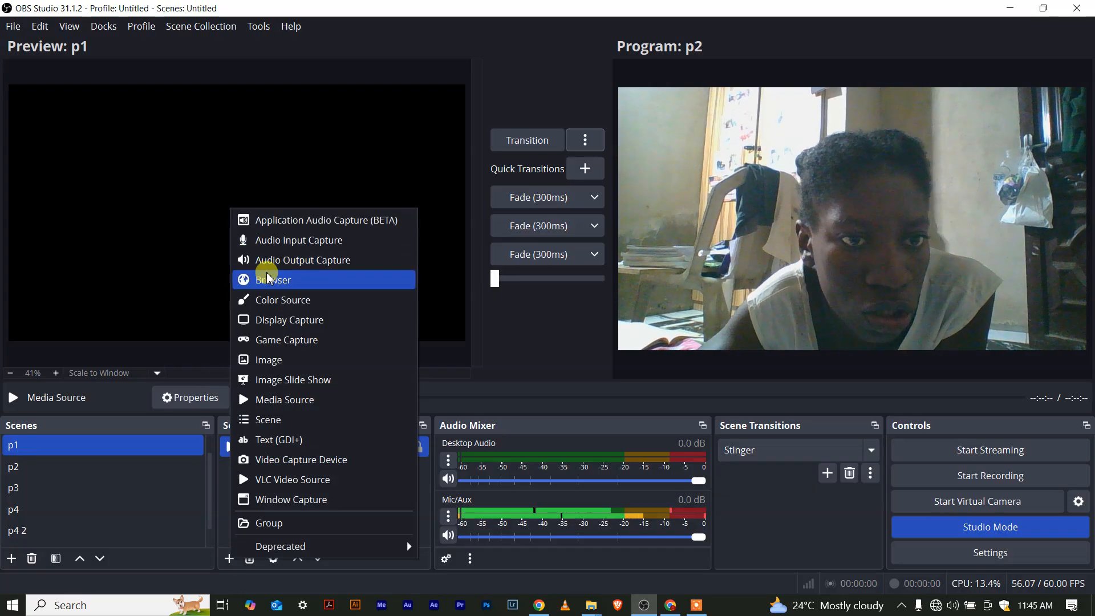
click(271, 361)
click(572, 389)
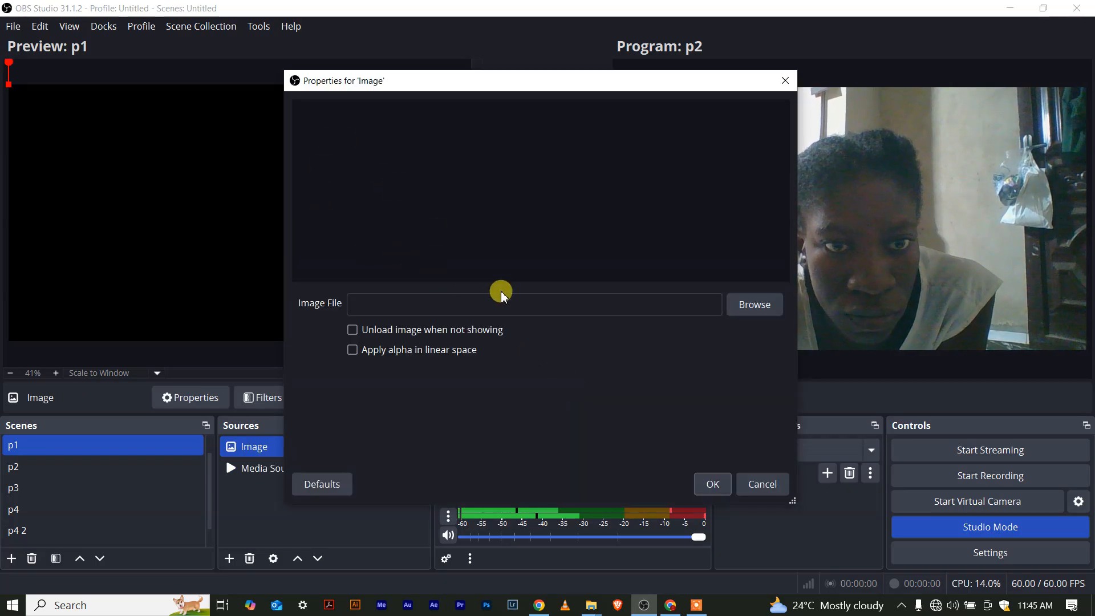
click(752, 306)
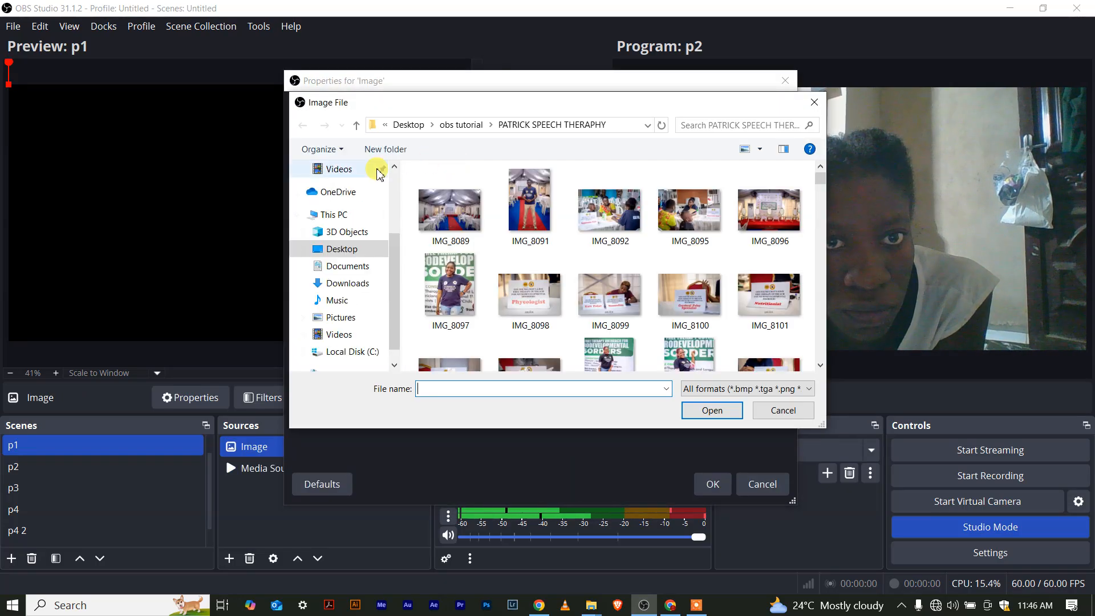
click(461, 124)
click(532, 204)
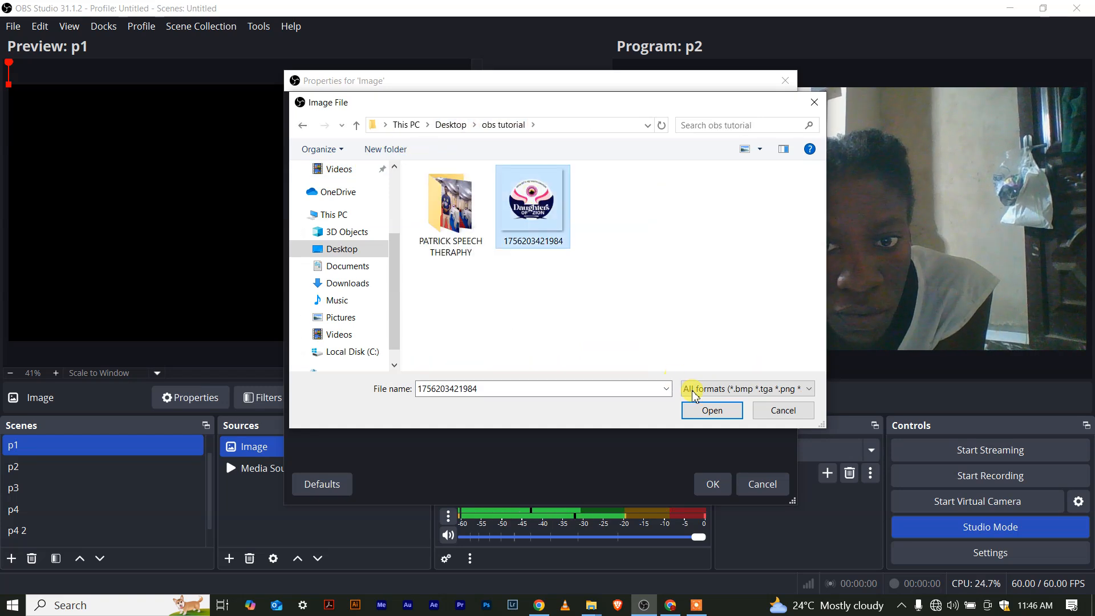
click(711, 410)
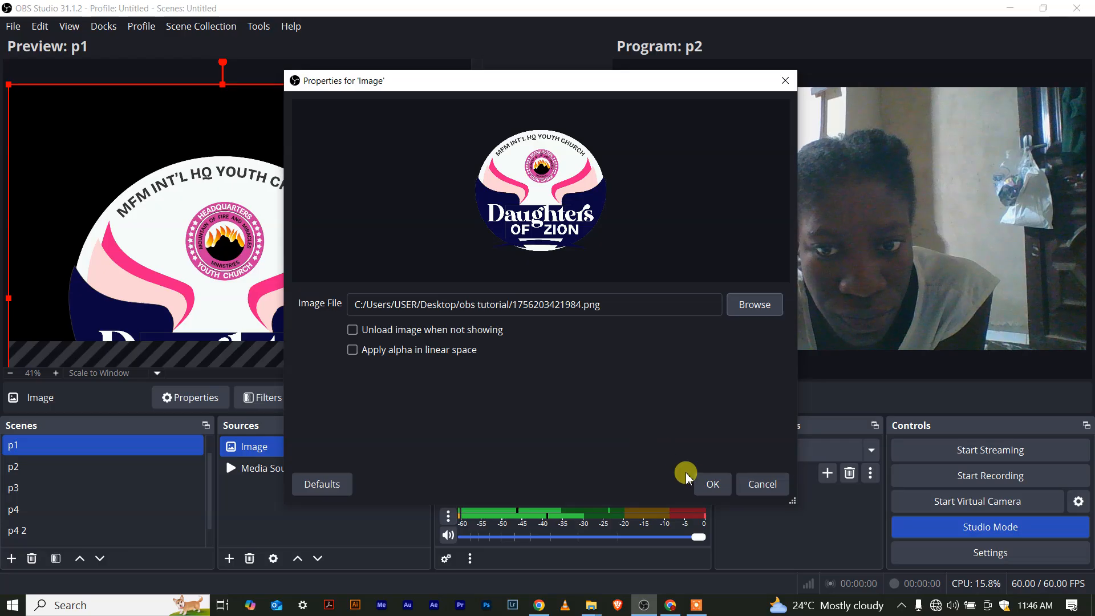
click(714, 485)
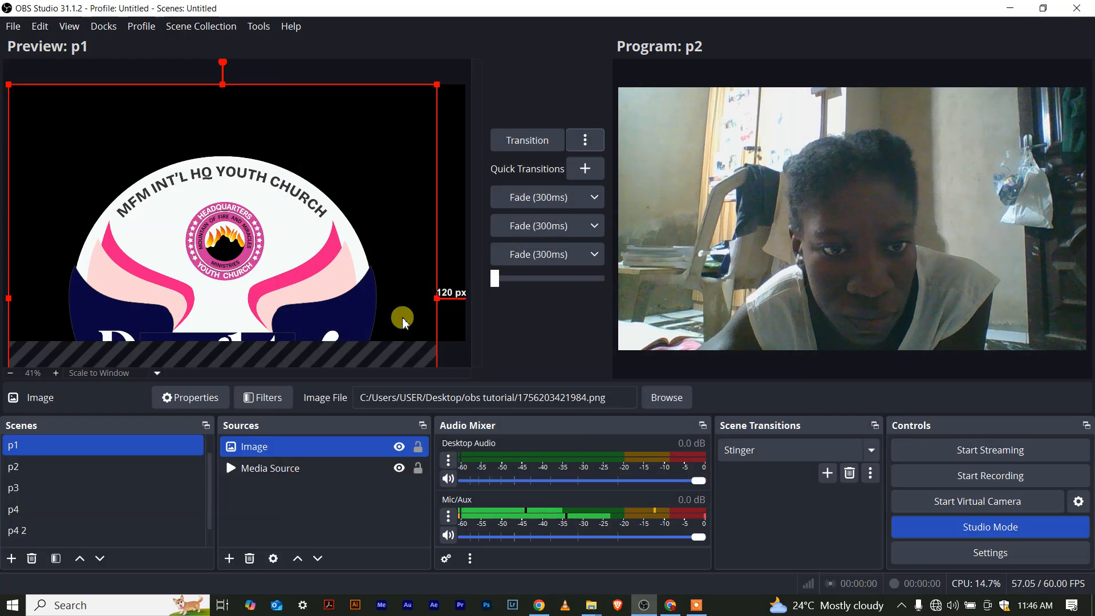
Shrink the logo into the upper-right corner of scene p1, about 30 px from the right edge, and transition the scene to the program output.
drag(341, 254, 341, 161)
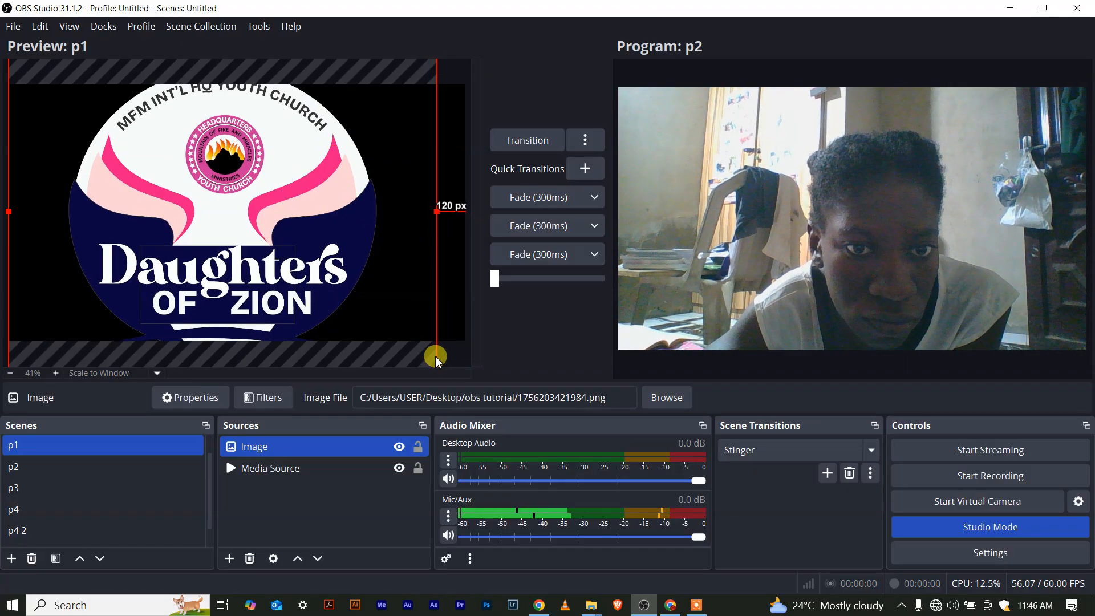
drag(437, 361, 247, 173)
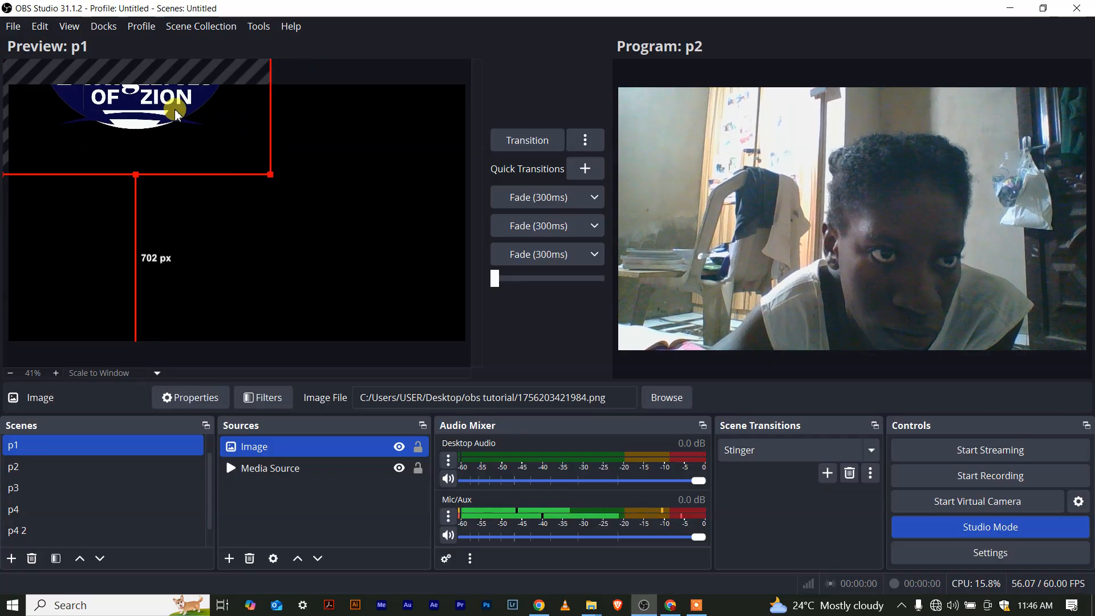
drag(185, 118, 264, 270)
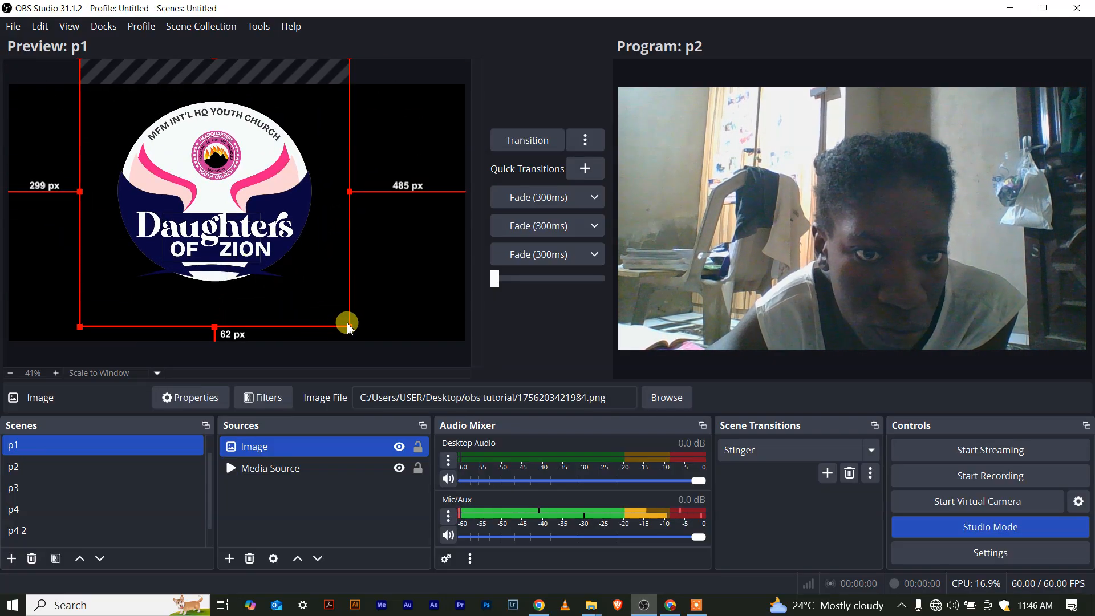
drag(349, 326, 168, 217)
drag(223, 126, 436, 101)
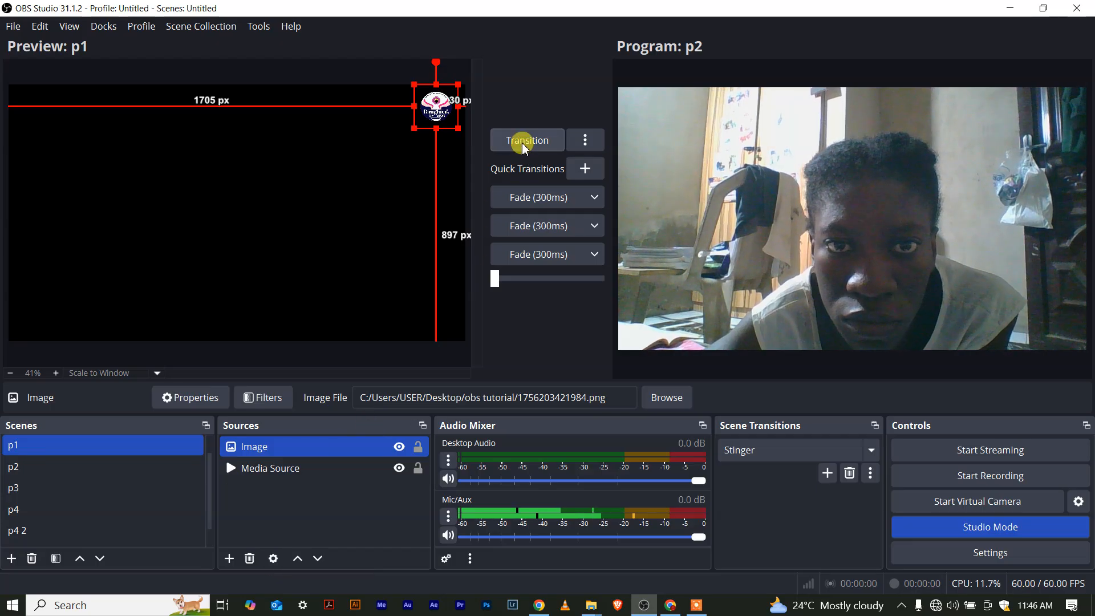
click(524, 144)
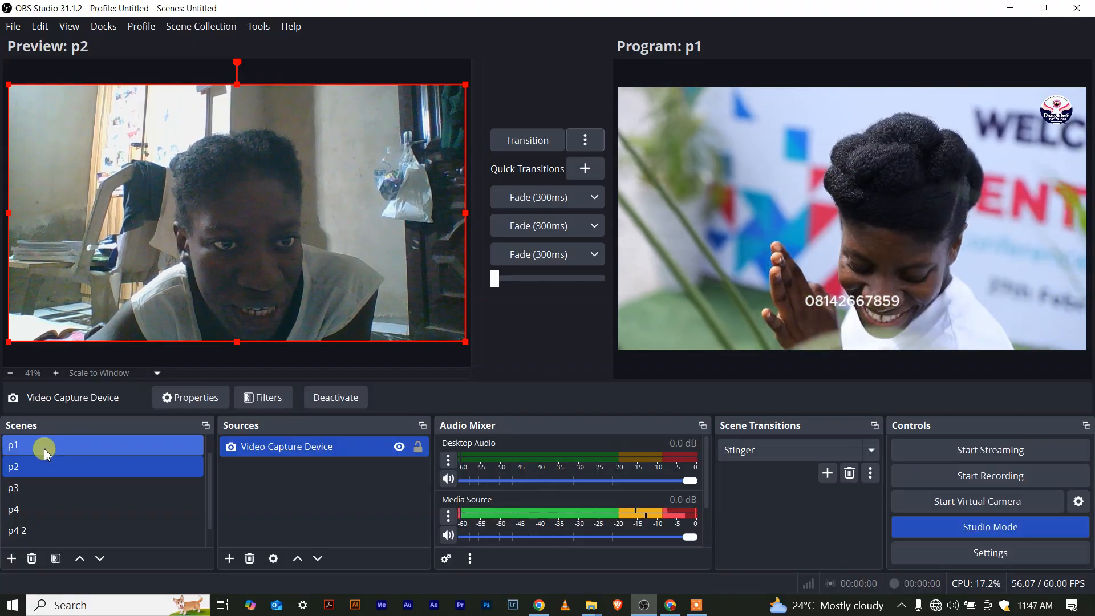
Preview scenes p1 to p4 in turn to compare which ones show the logo, and return to scene p1.
click(45, 450)
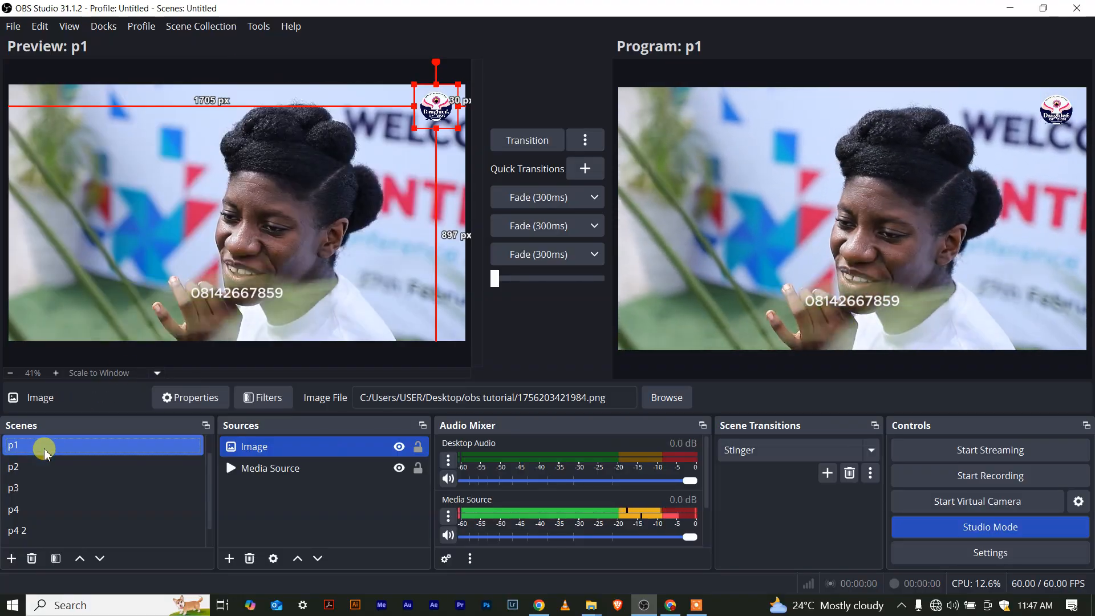
click(23, 467)
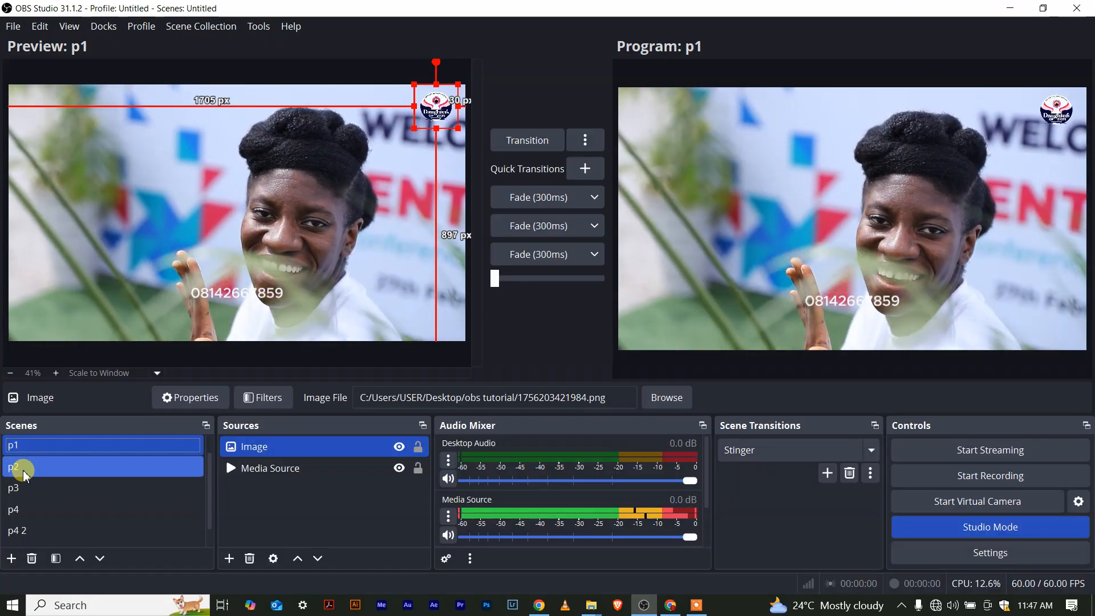
click(49, 444)
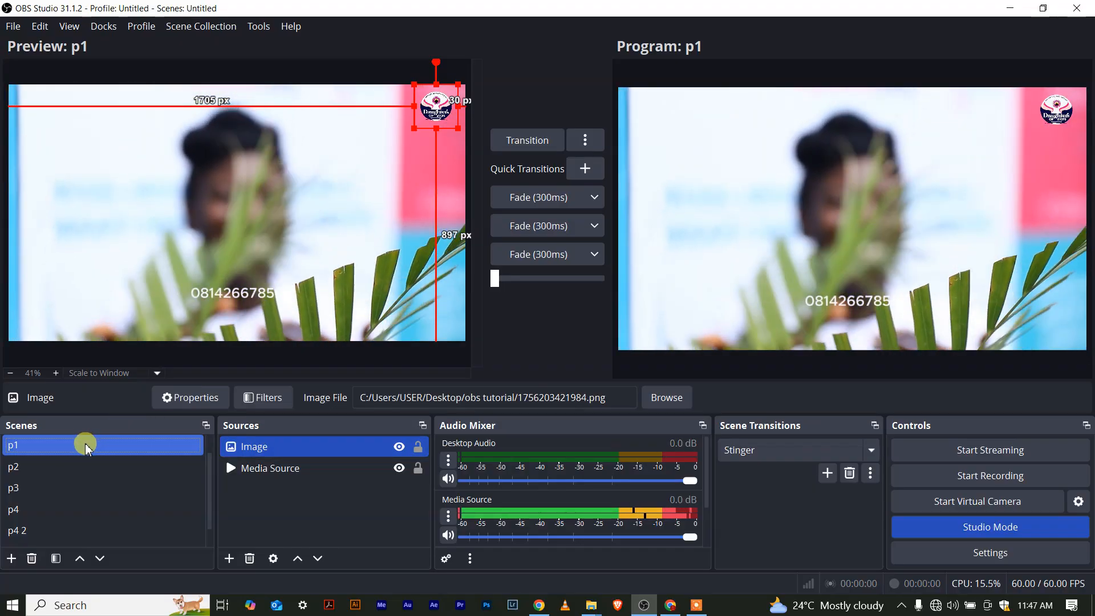
click(69, 465)
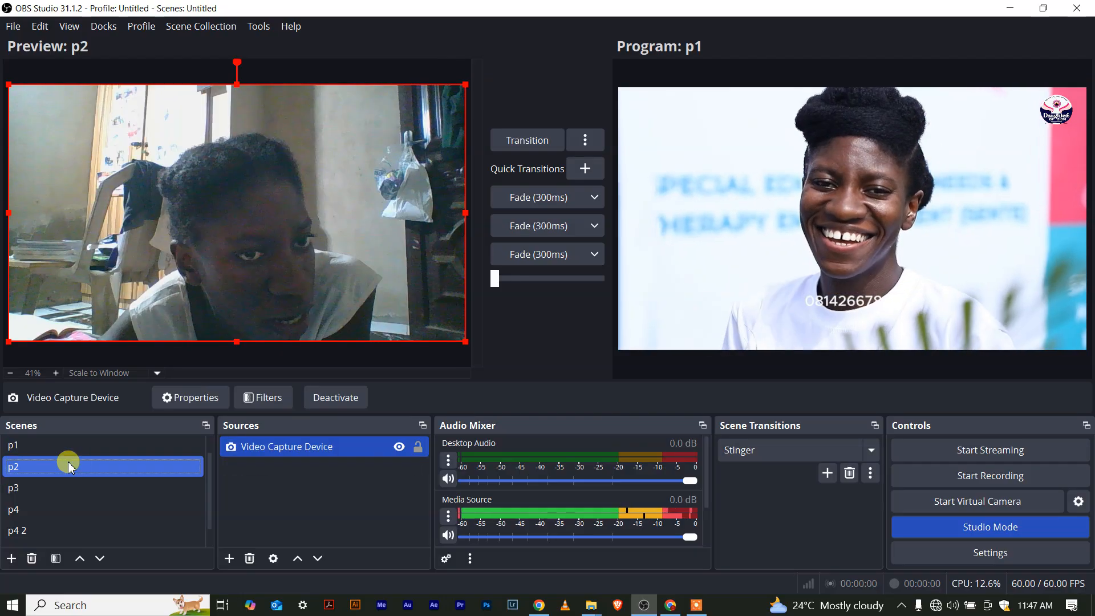
click(68, 482)
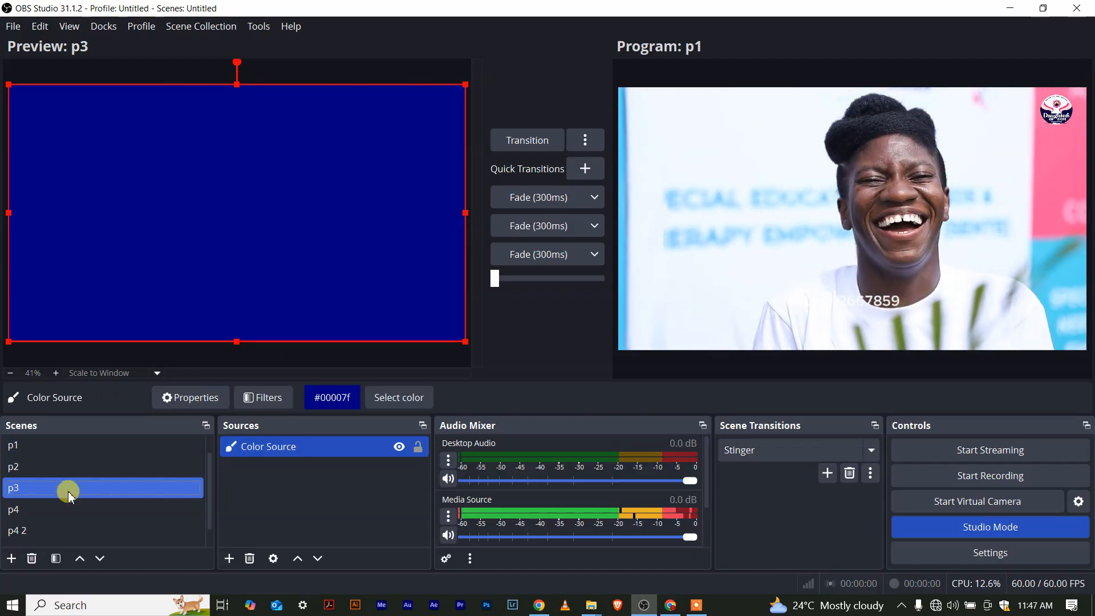
click(46, 507)
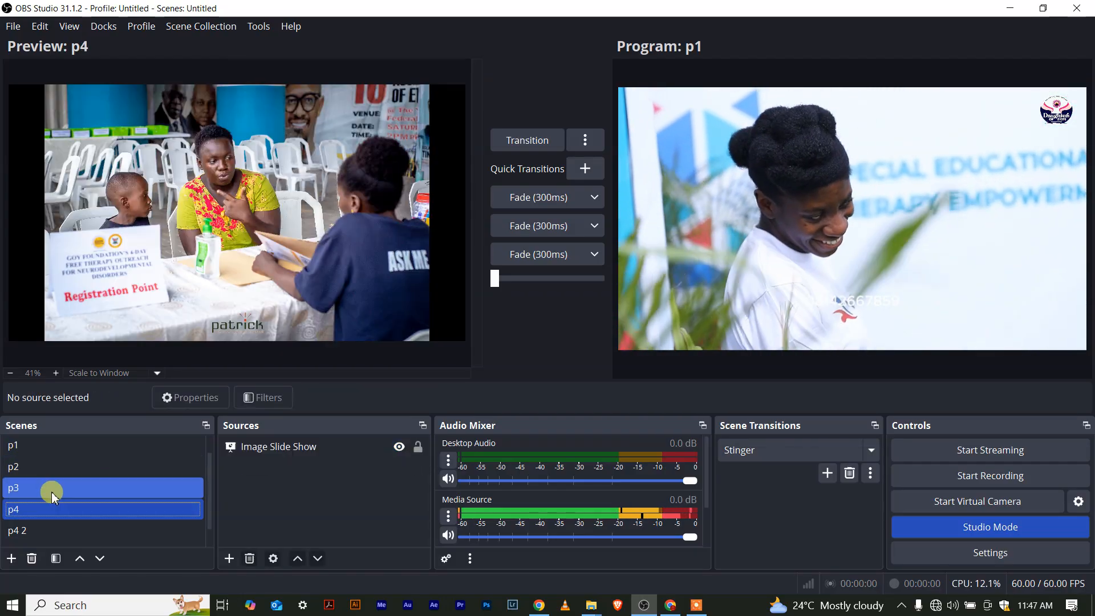
click(33, 466)
click(45, 448)
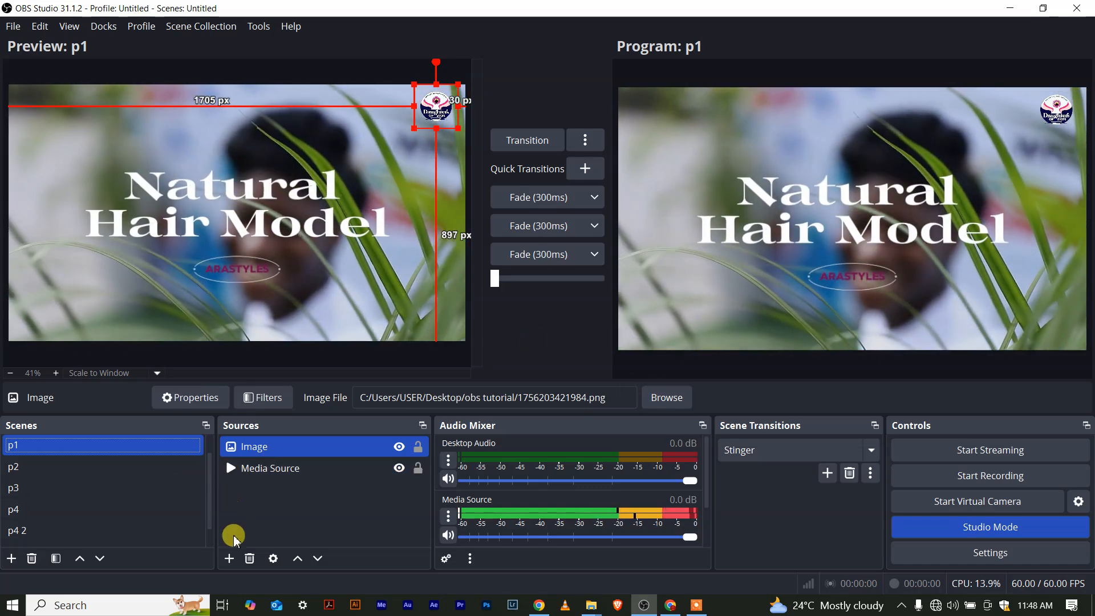
Add a Text (GDI+) source to scene p1 with the text LIVE TEST.
click(229, 558)
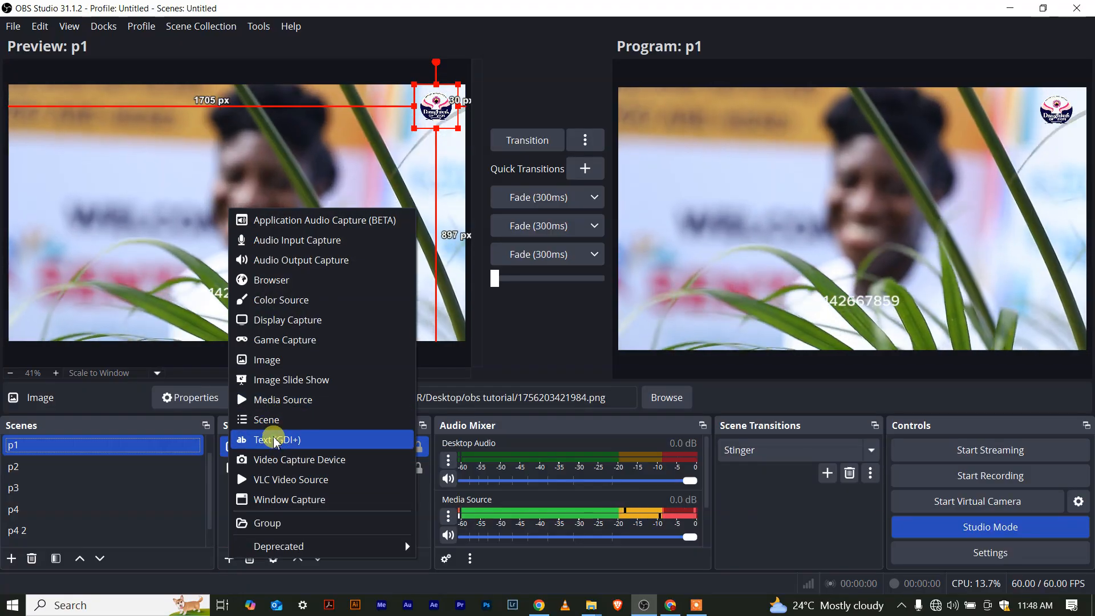
click(277, 440)
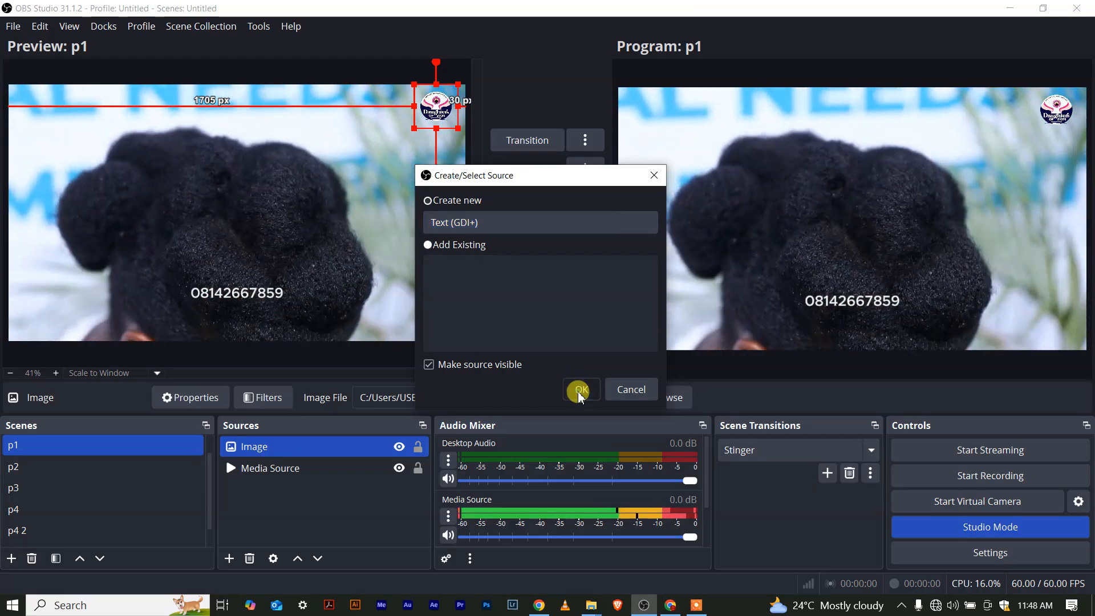
click(580, 391)
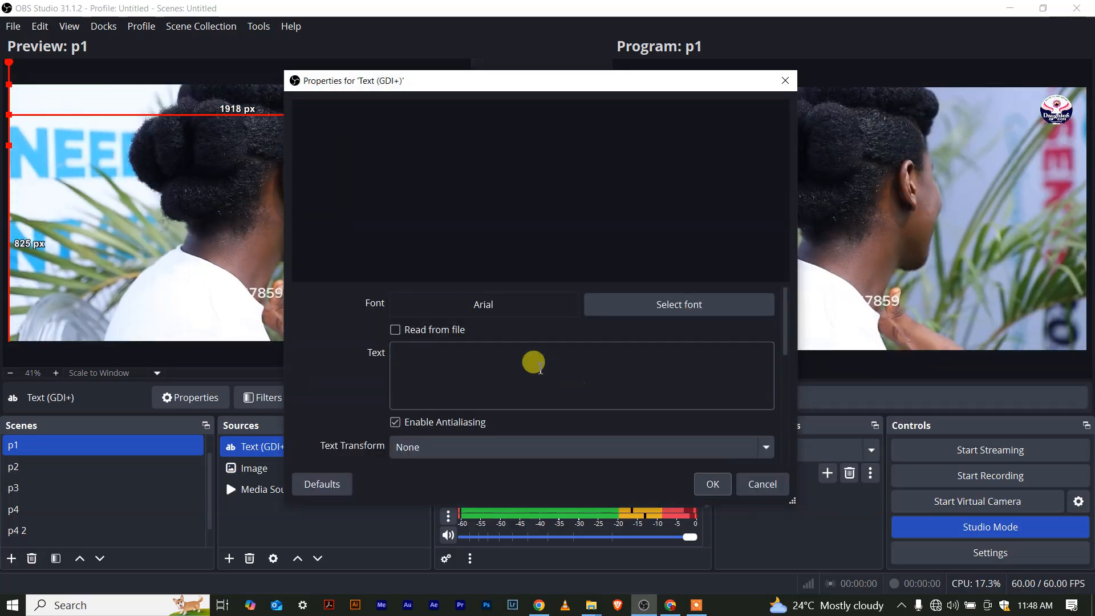
click(429, 363)
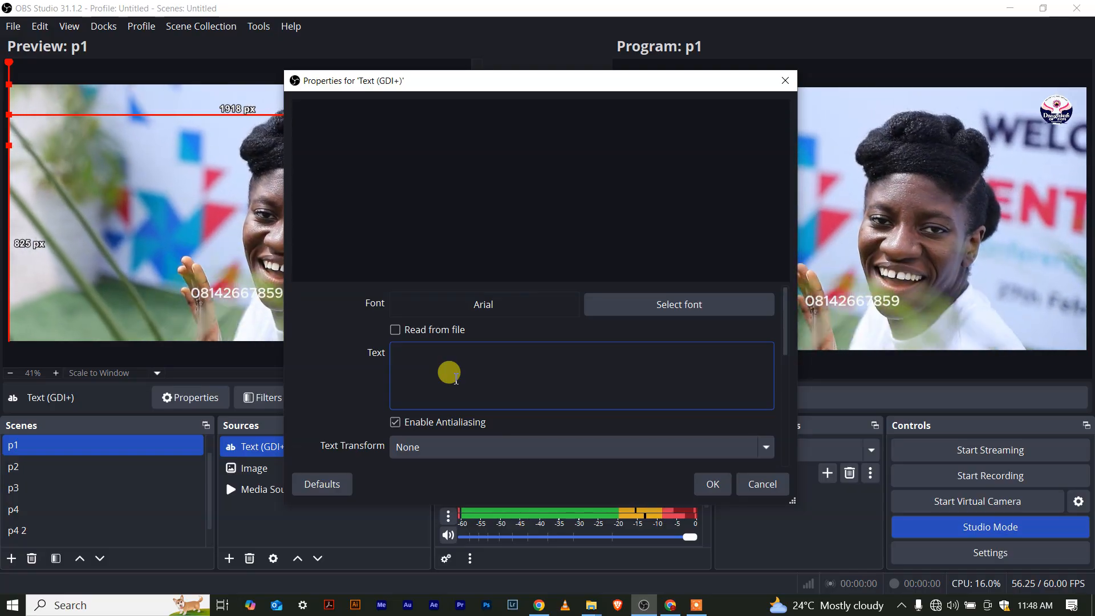
text(LIVE)
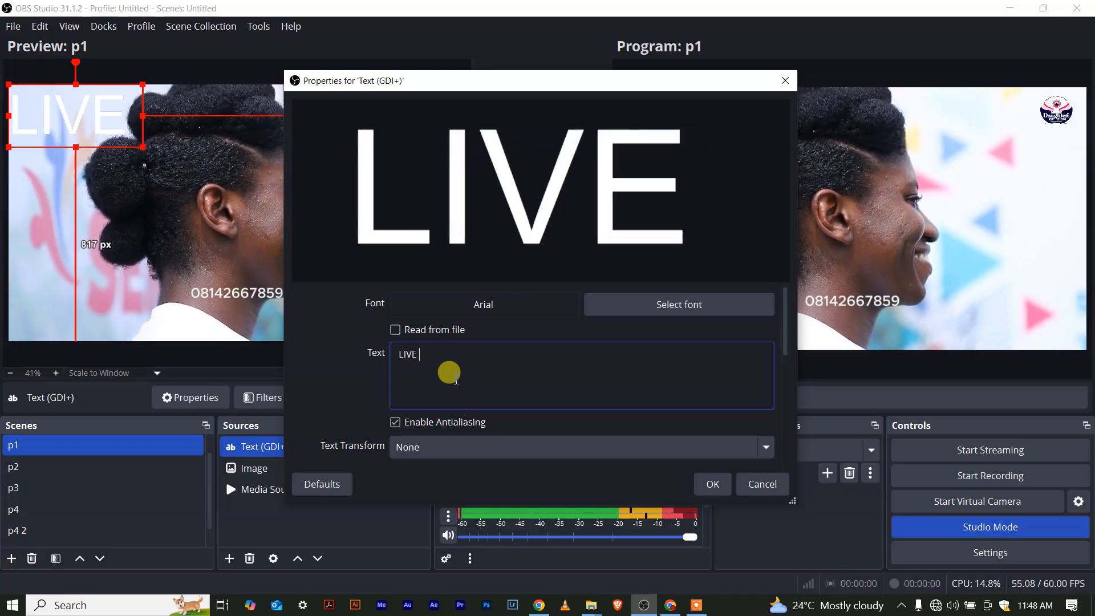
text( TST)
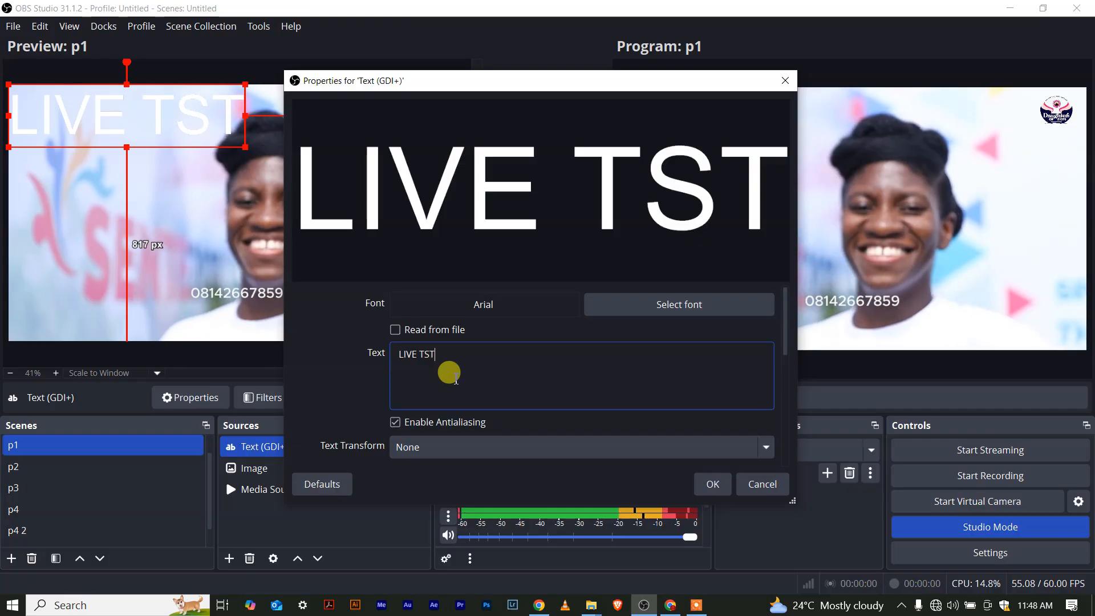
key(BackSpace)
key(BackSpace)
text(ST)
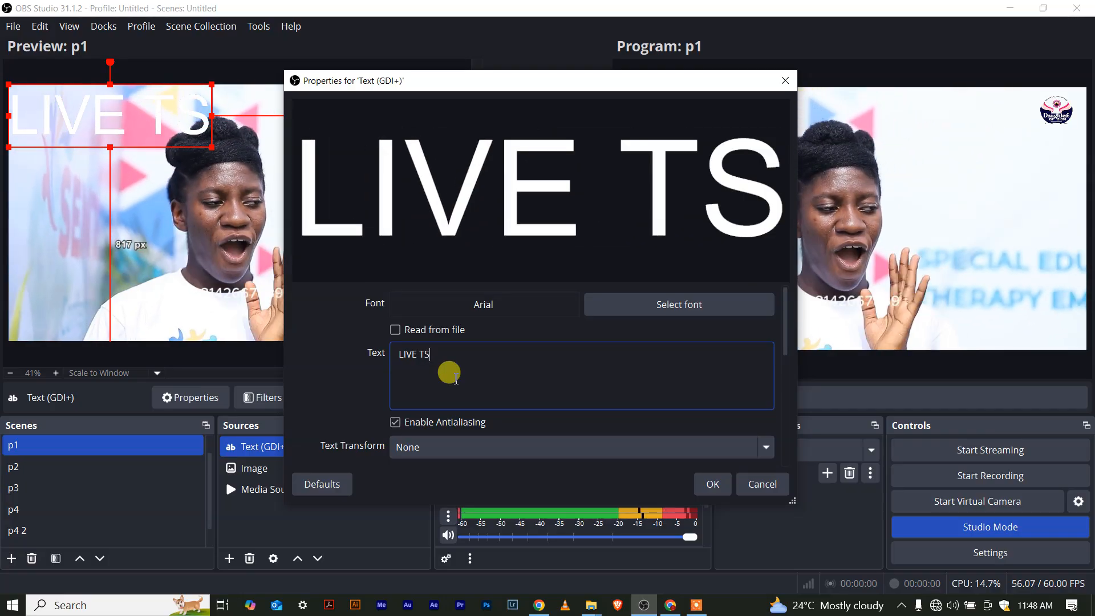
key(BackSpace)
key(BackSpace)
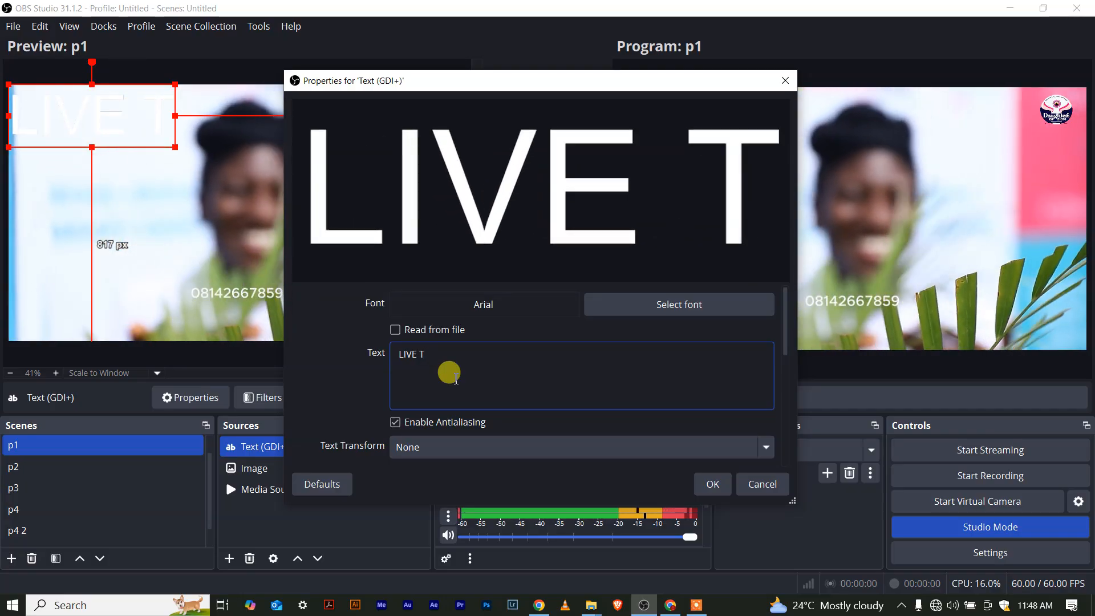
text(EST)
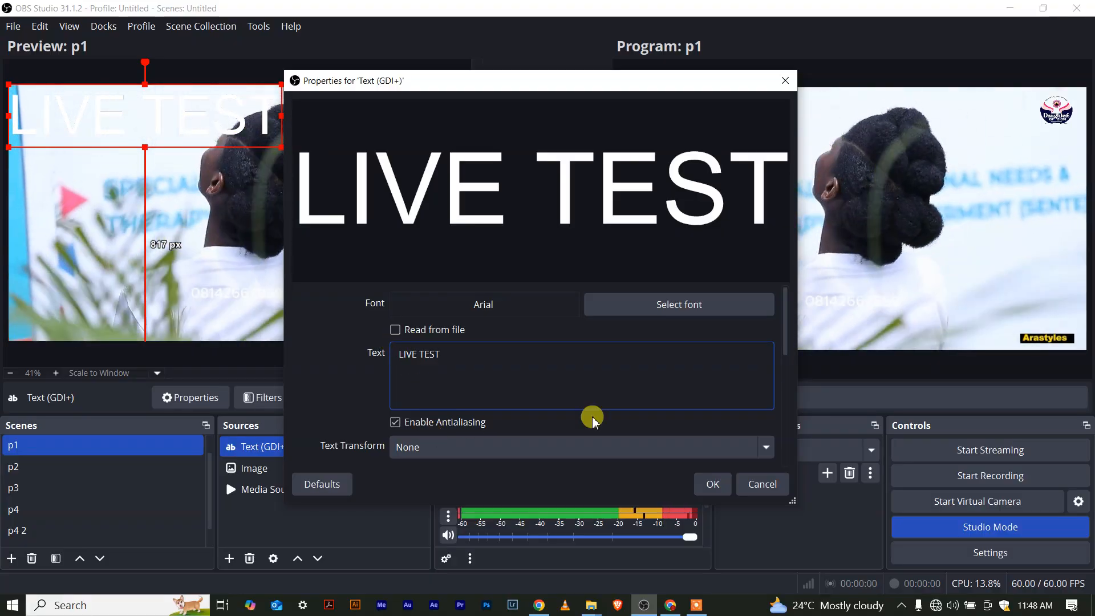
Set the text's background opacity to 13% and accept the text source's properties.
drag(782, 340, 784, 445)
drag(397, 354, 437, 353)
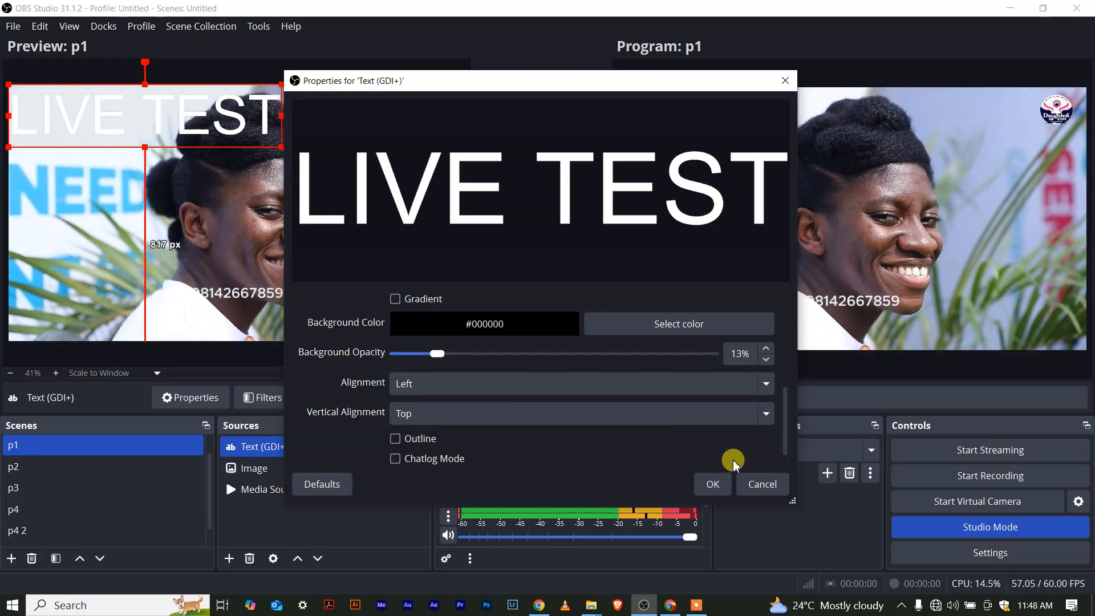
drag(785, 434, 785, 465)
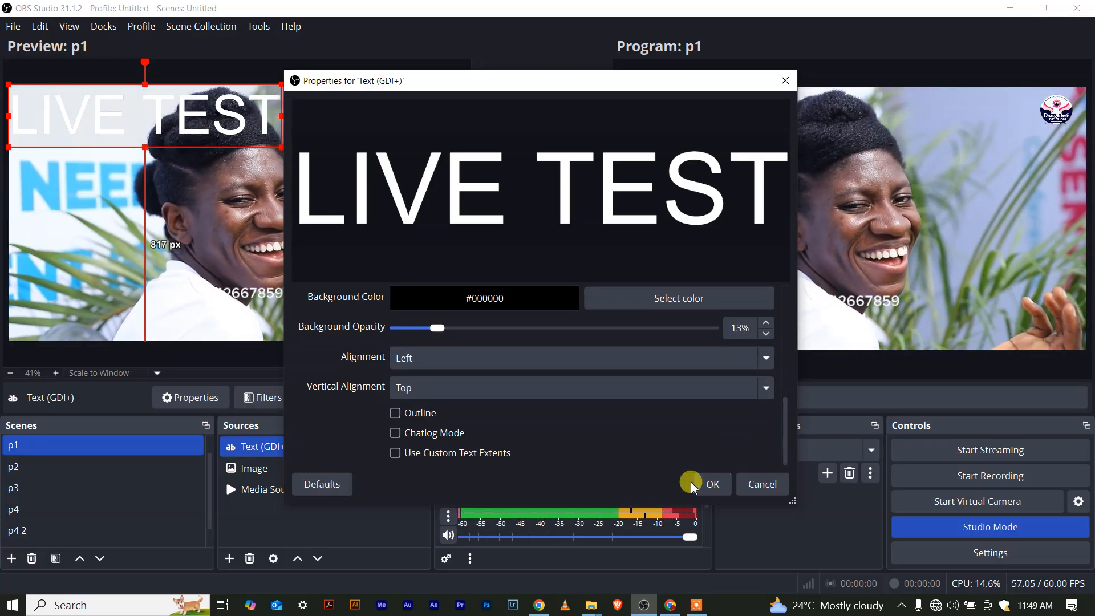
click(710, 483)
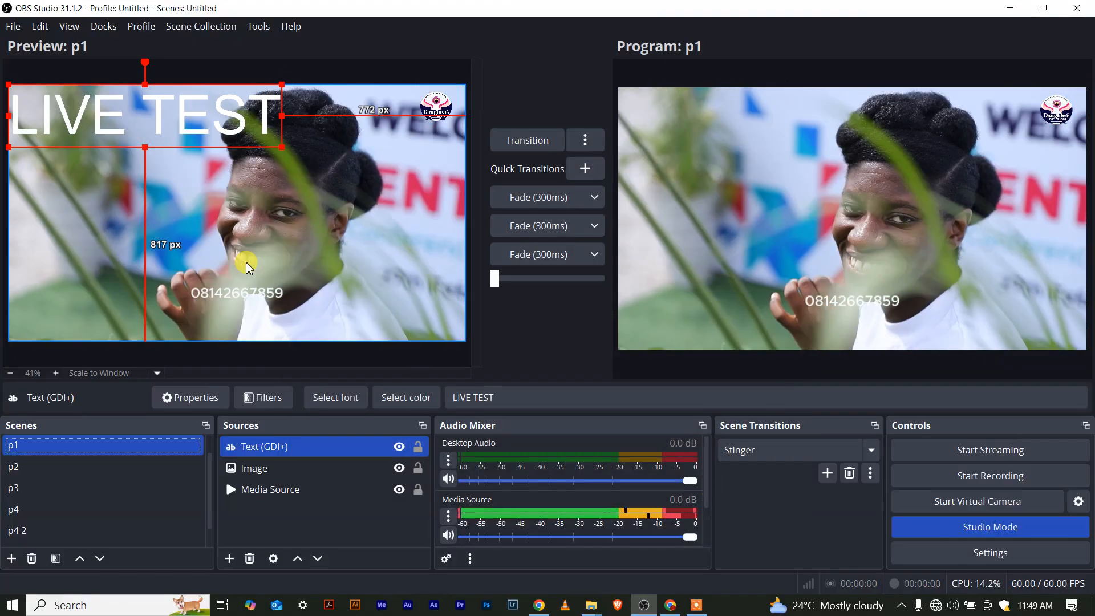
Scale down the LIVE TEST text, place it bottom centre about 32 px above the lower edge, and transition scene p1 to the program output.
drag(303, 162, 103, 111)
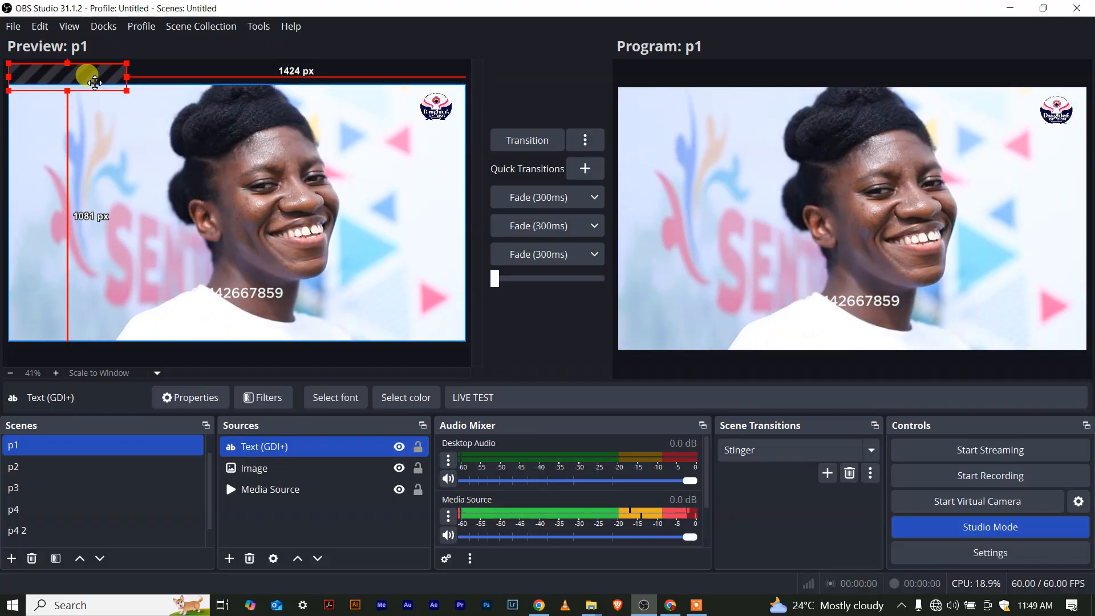
drag(96, 87, 94, 76)
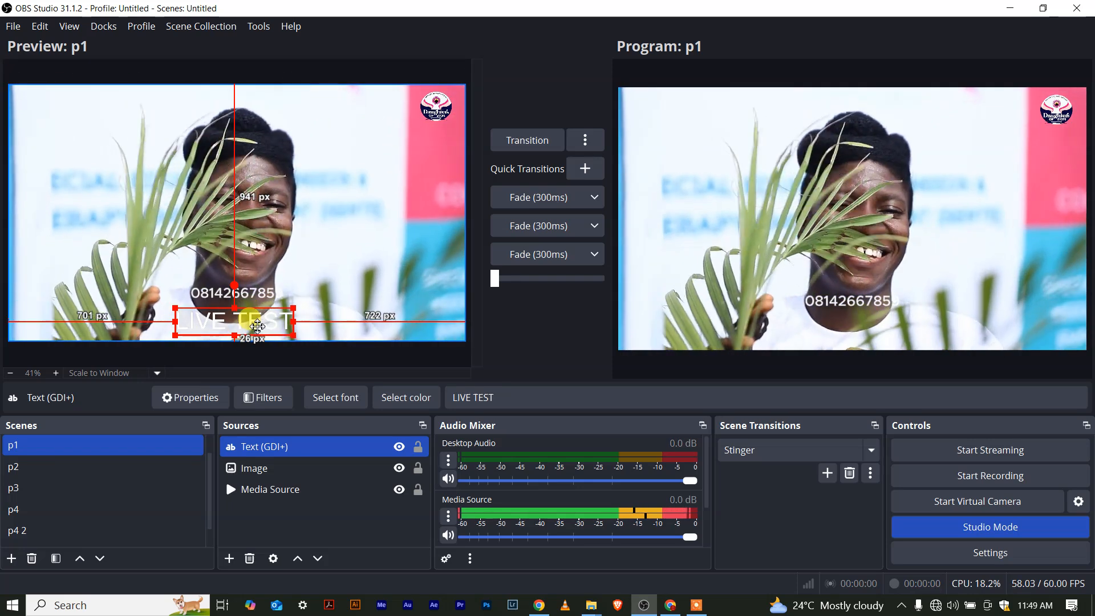
click(368, 489)
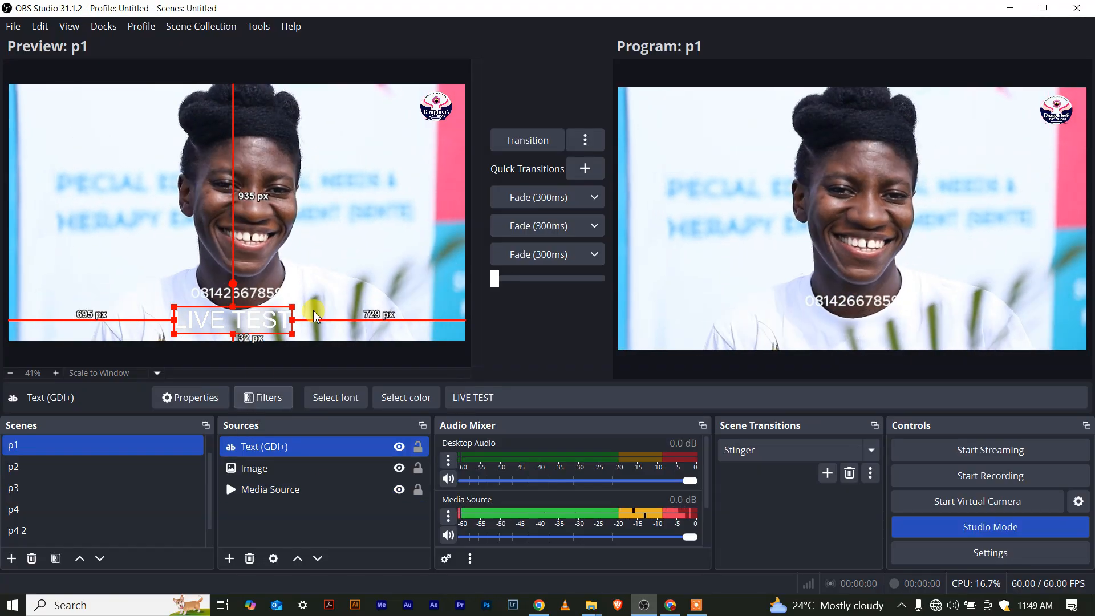
click(524, 149)
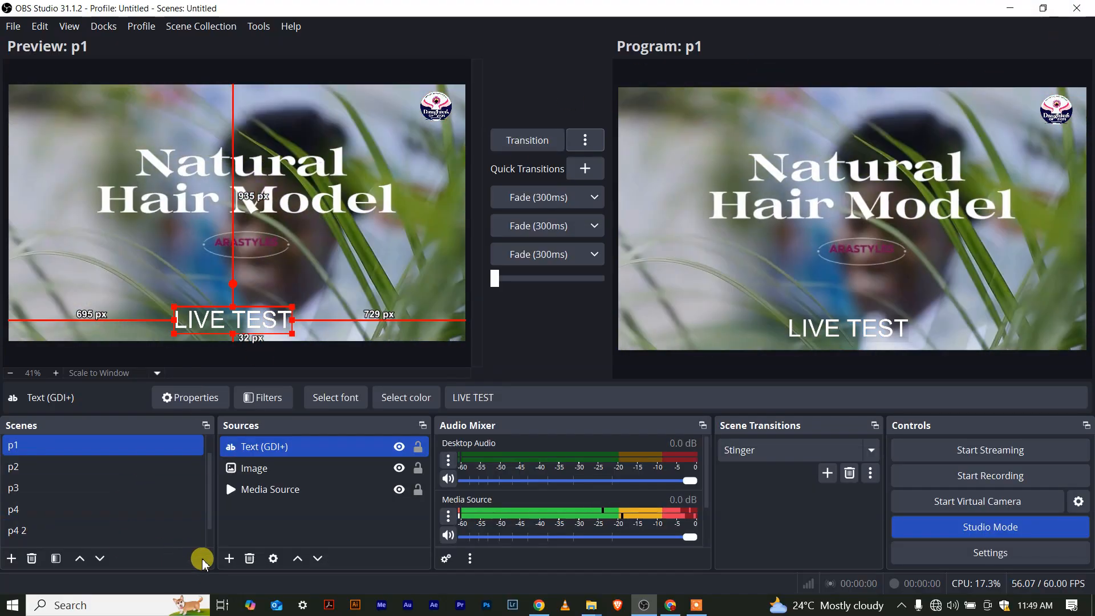
click(228, 559)
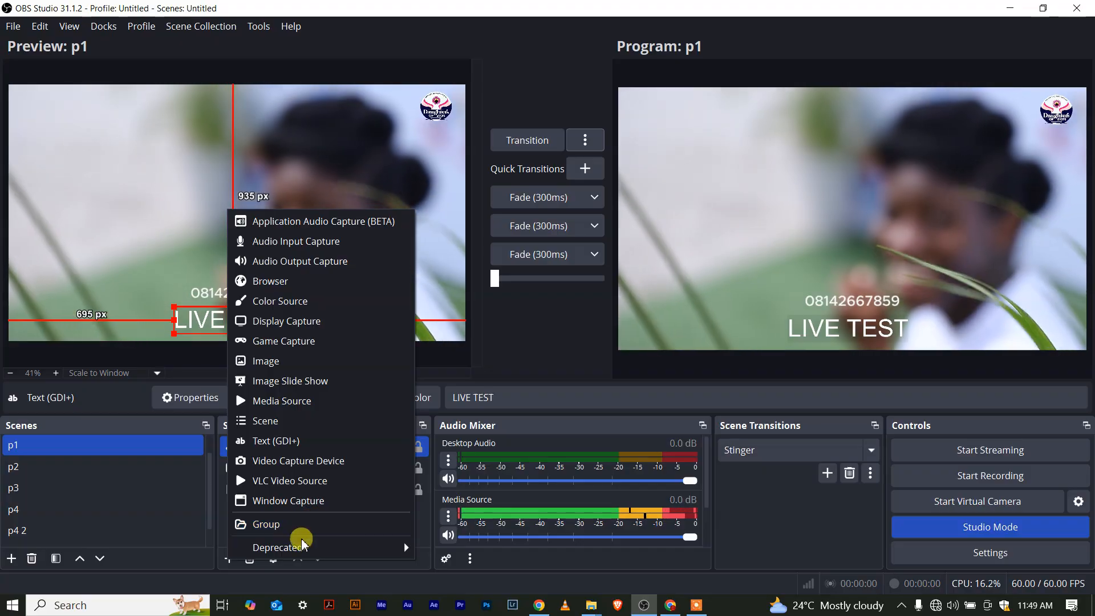
mouse_move(303, 548)
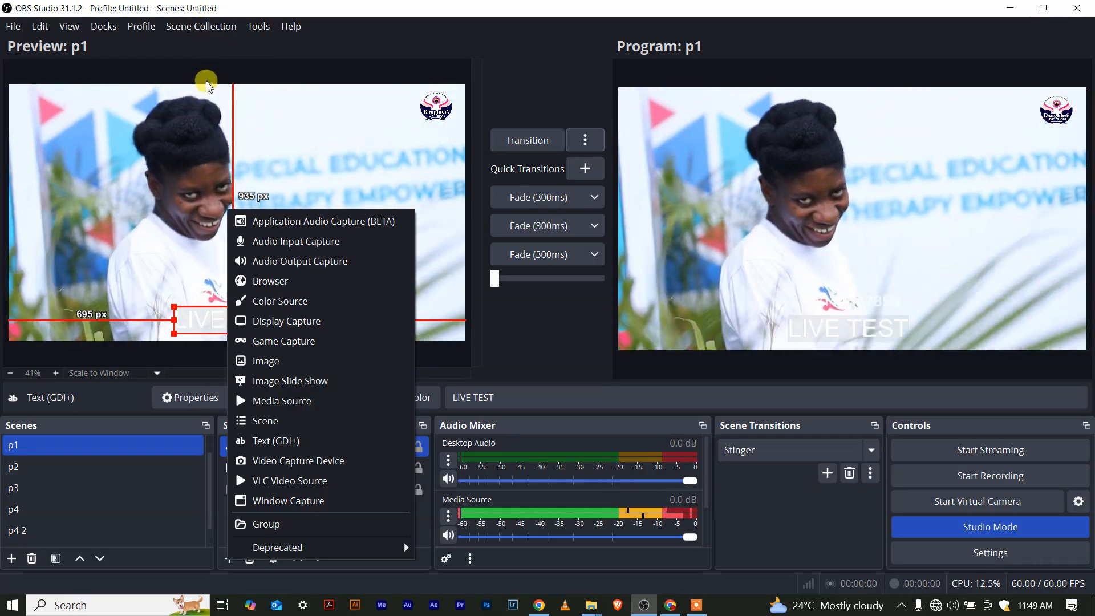
click(207, 85)
Create a new scene collection named P1.
click(208, 27)
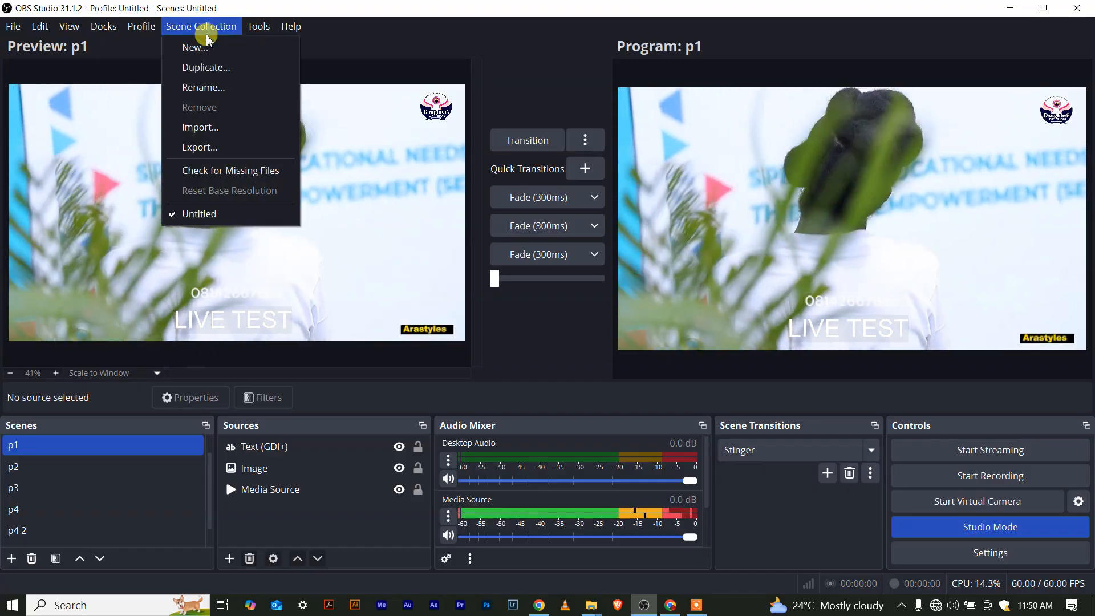
click(205, 44)
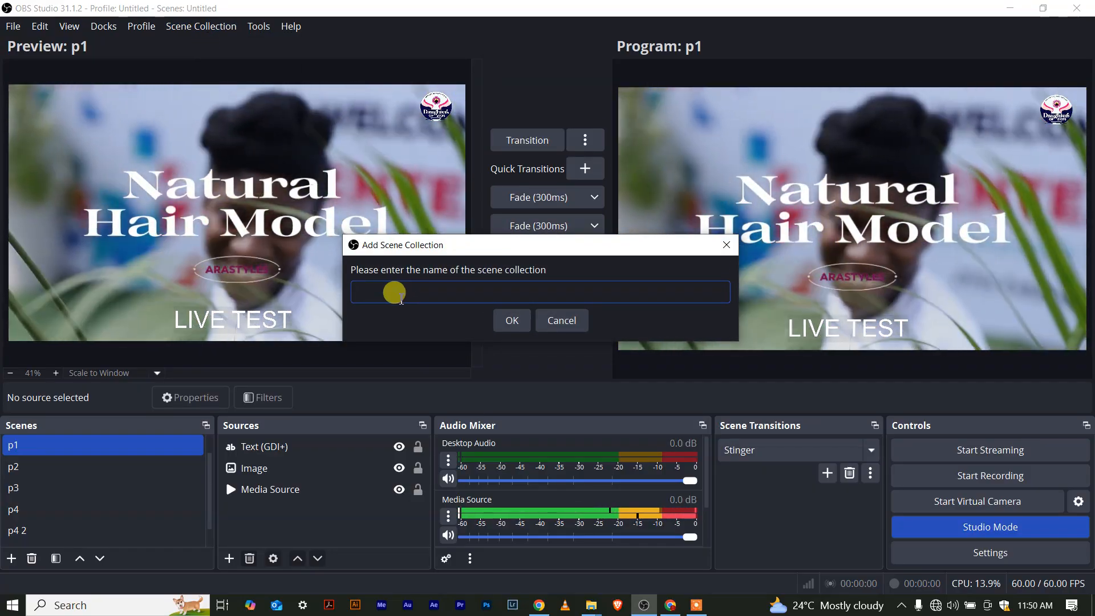
text(P)
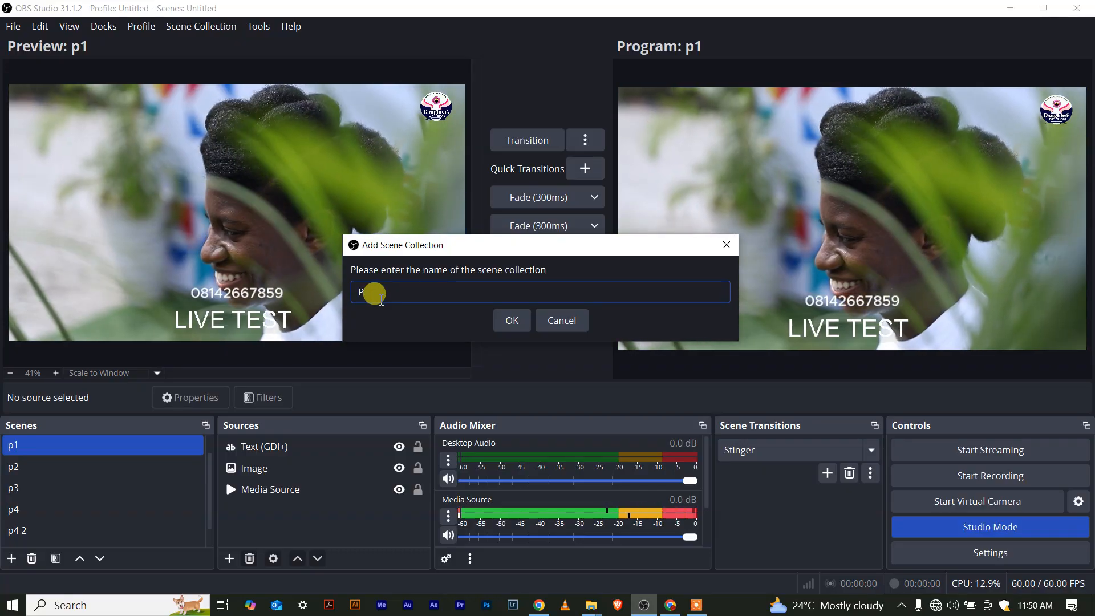
text(1)
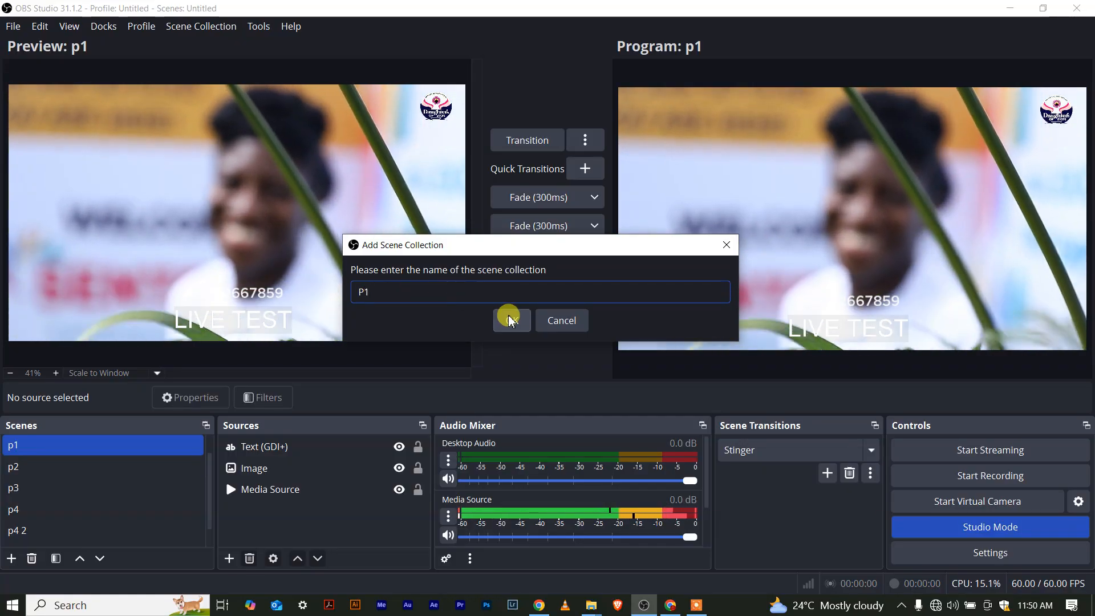
click(512, 319)
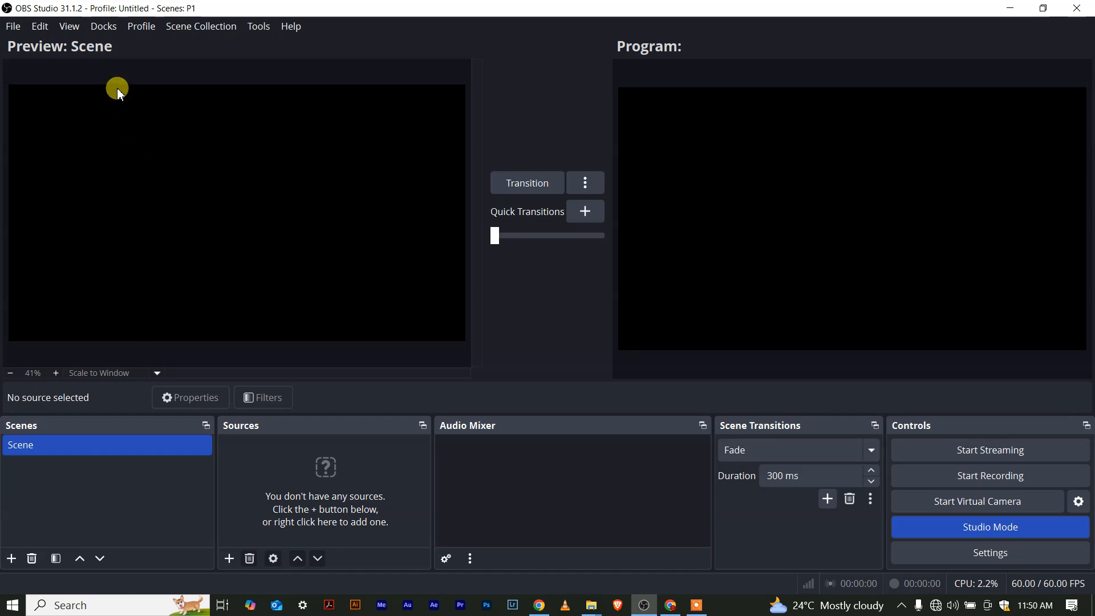
click(11, 32)
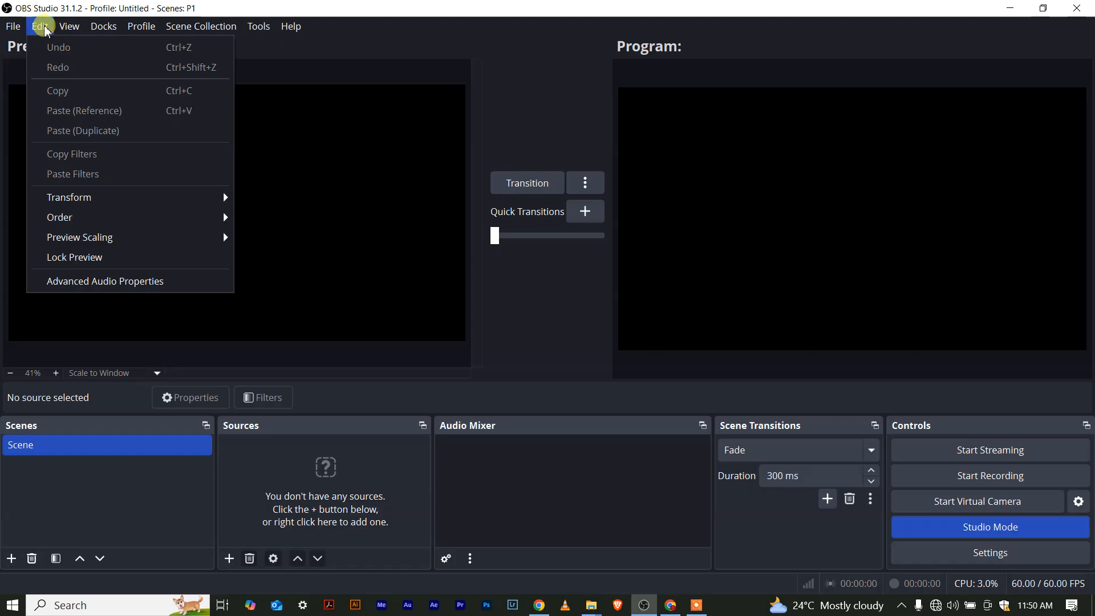
mouse_move(69, 26)
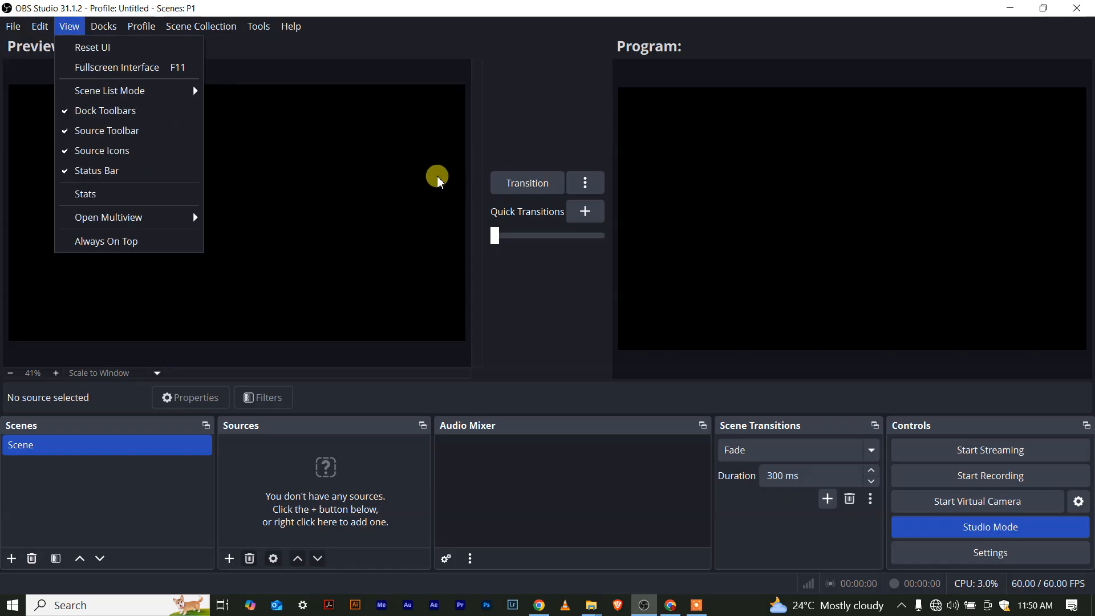
click(698, 606)
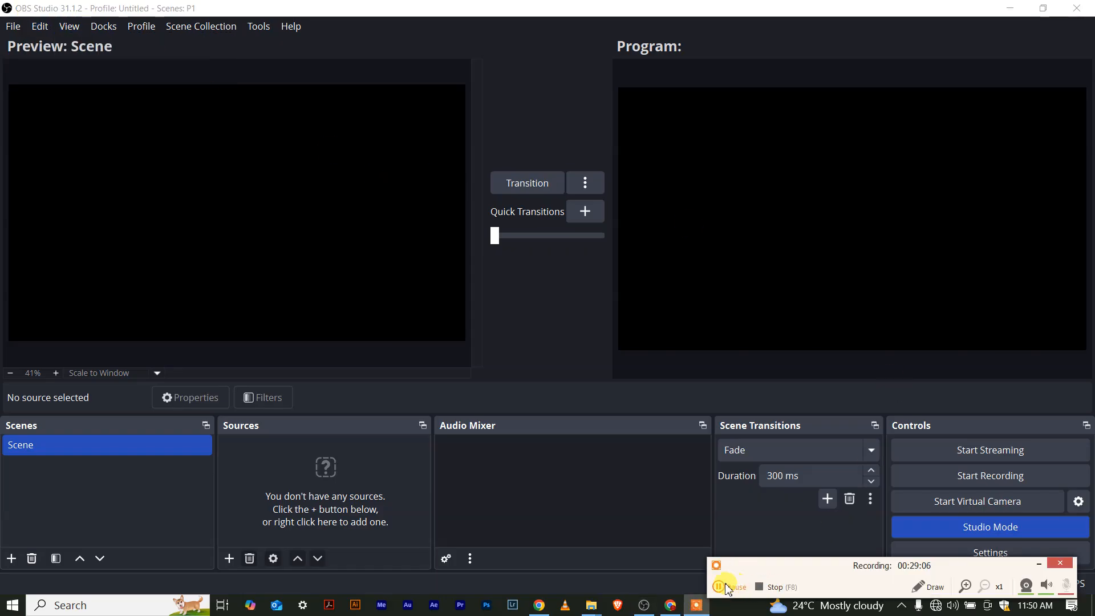